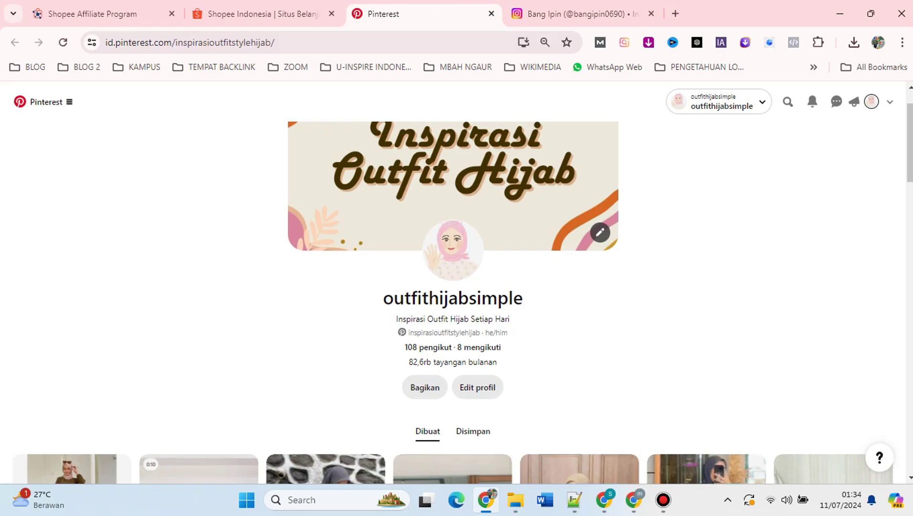
# Look over the outfithijabsimple Pinterest profile, from its header down to its created pins.
pyautogui.scroll(-5, 452, 286)
pyautogui.scroll(6, 453, 287)
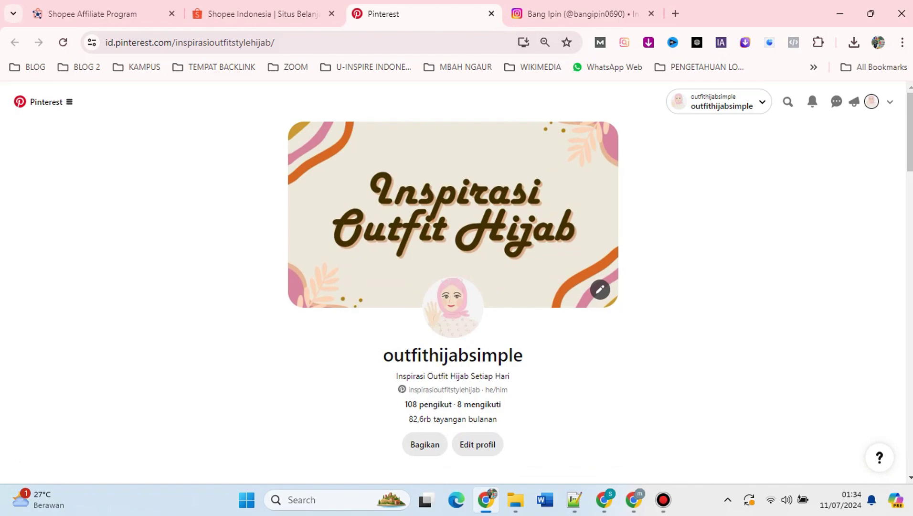
pyautogui.scroll(-15, 453, 286)
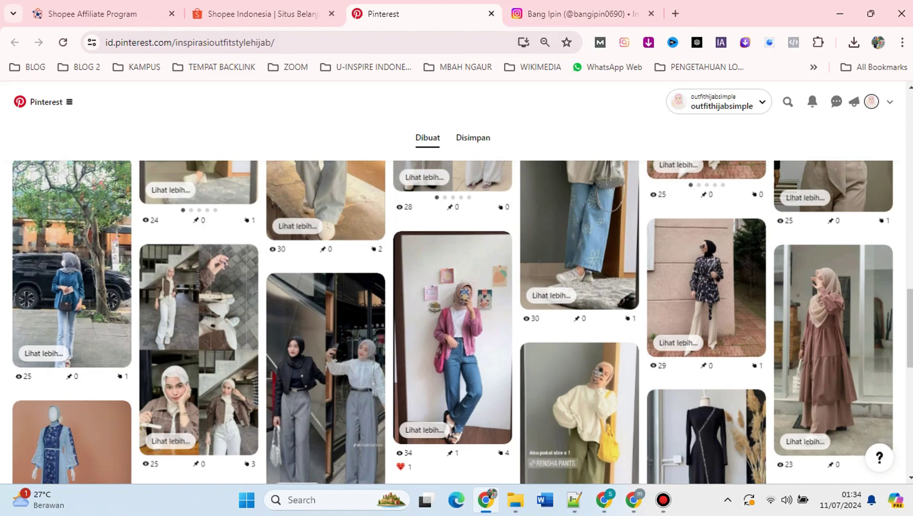
# Switch to the browser window with the motifkeramik Pinterest profile and examine its profile details and created pins.
pyautogui.click(635, 420)
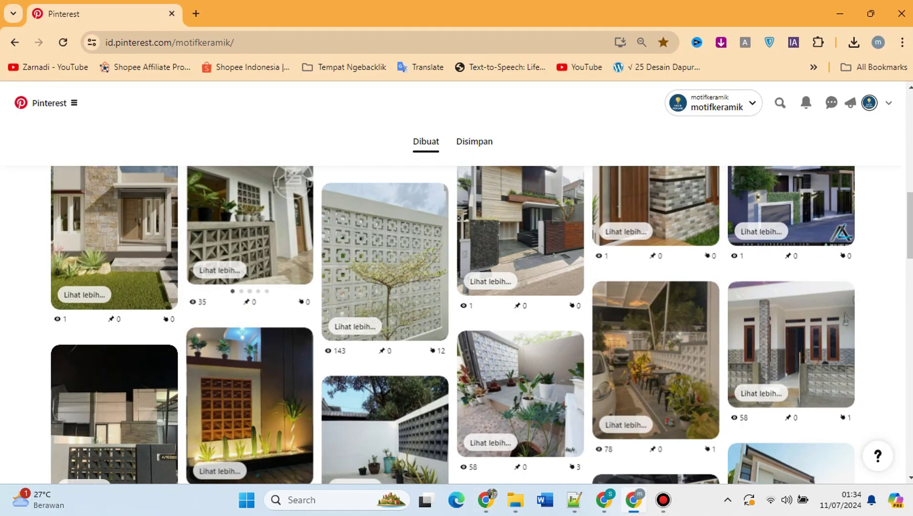
pyautogui.scroll(15, 453, 287)
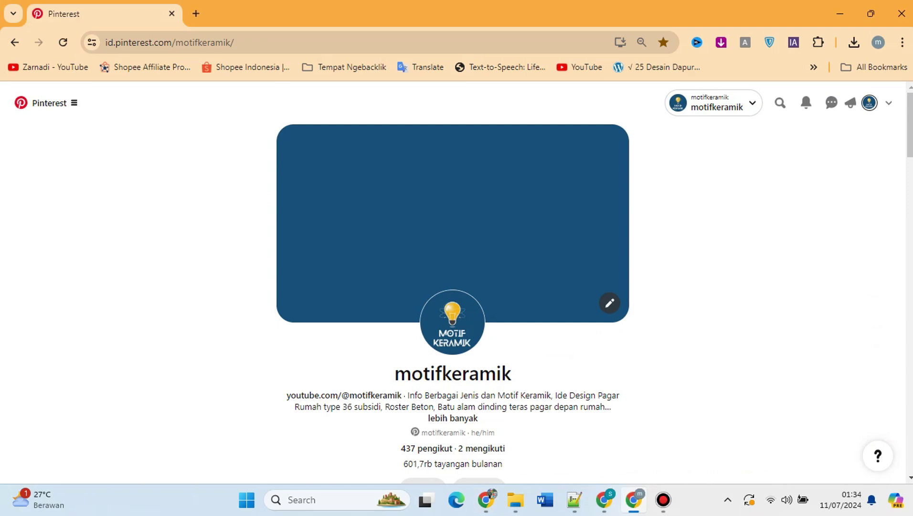
pyautogui.scroll(-5, 453, 287)
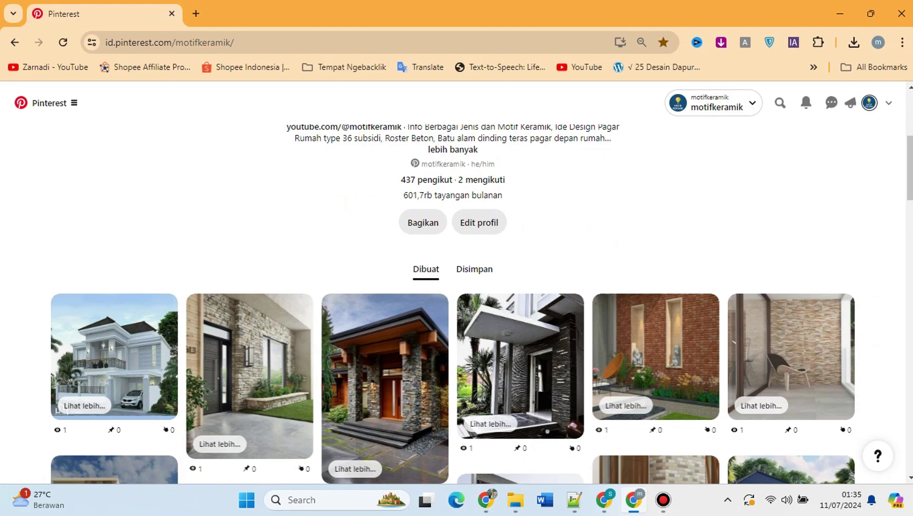
pyautogui.scroll(4, 453, 287)
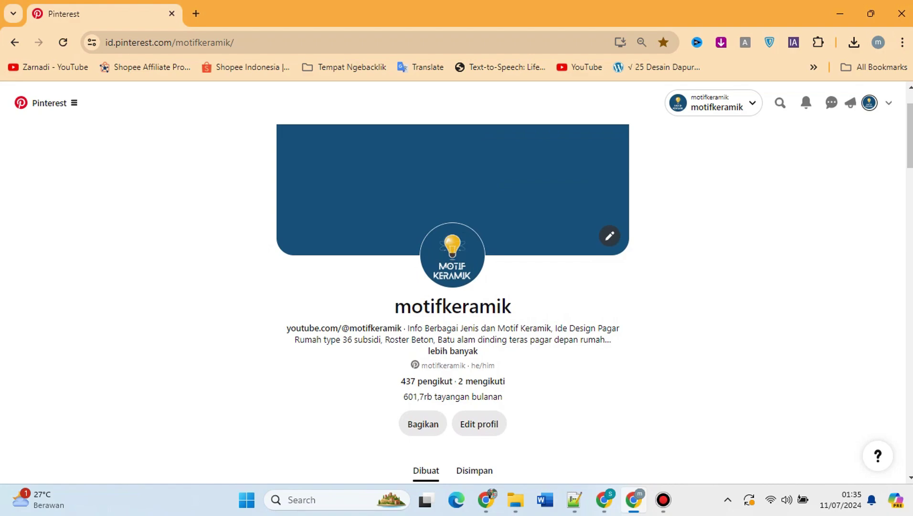
pyautogui.scroll(-8, 655, 315)
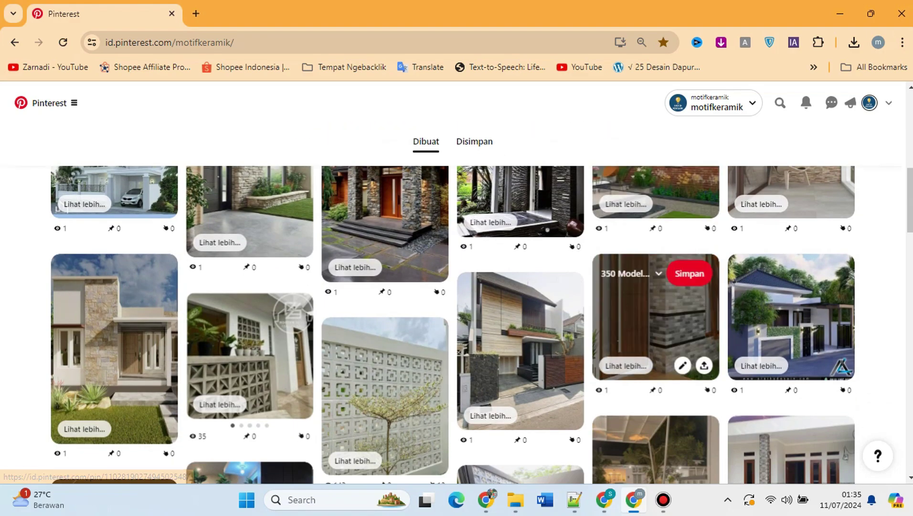
pyautogui.scroll(5, 655, 315)
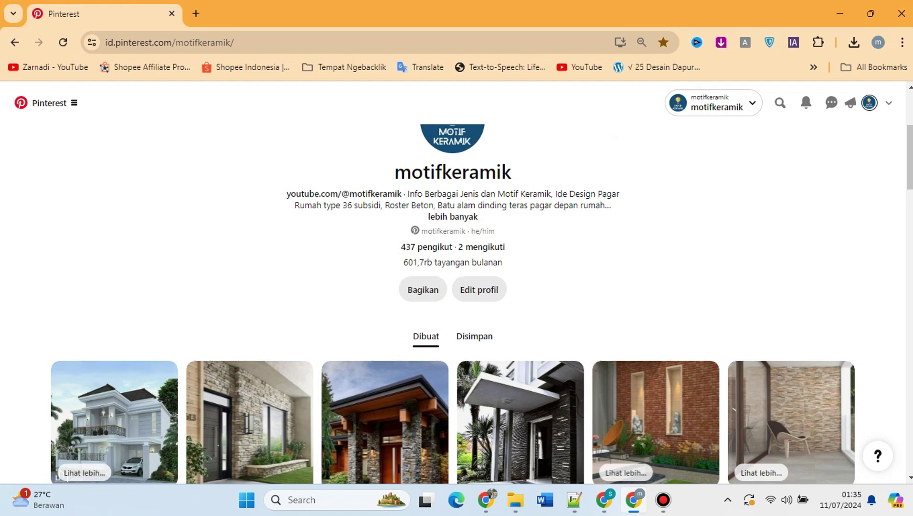
pyautogui.scroll(3, 452, 239)
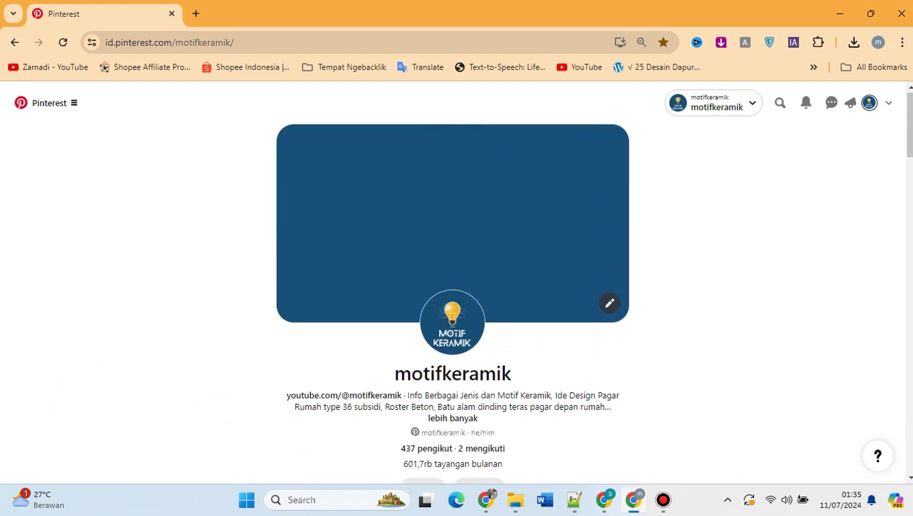
# Open motifkeramik's Ringkasan analitik in a new tab and examine the 30-day overall performance figures and chart.
pyautogui.click(46, 102)
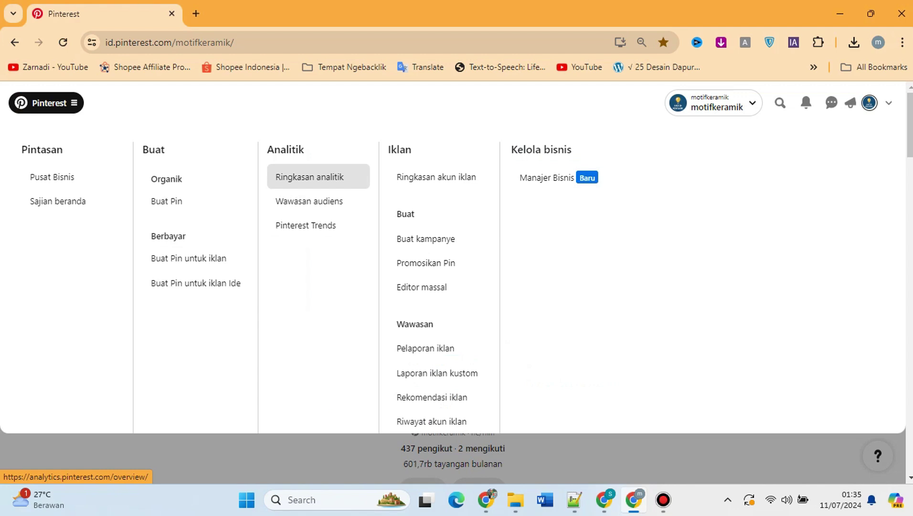
pyautogui.rightClick(330, 177)
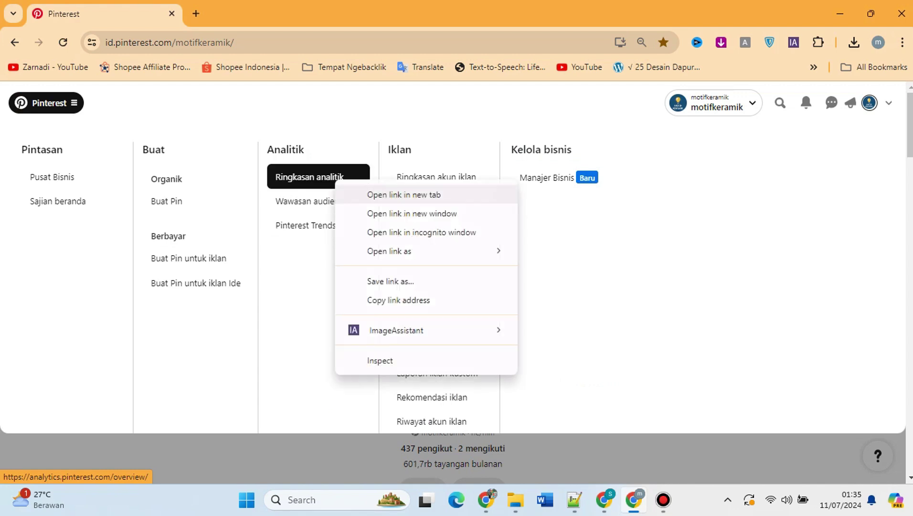
pyautogui.click(363, 187)
pyautogui.click(262, 14)
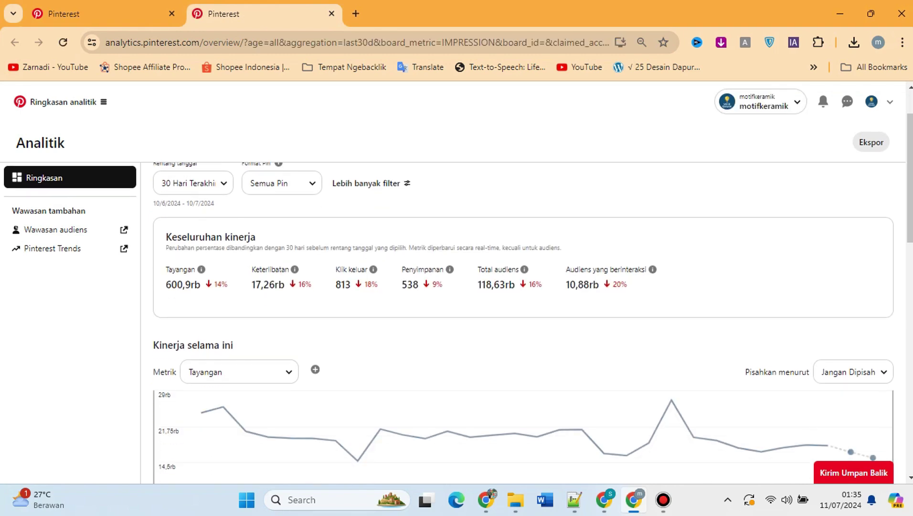
pyautogui.scroll(-3, 524, 324)
pyautogui.scroll(1, 559, 311)
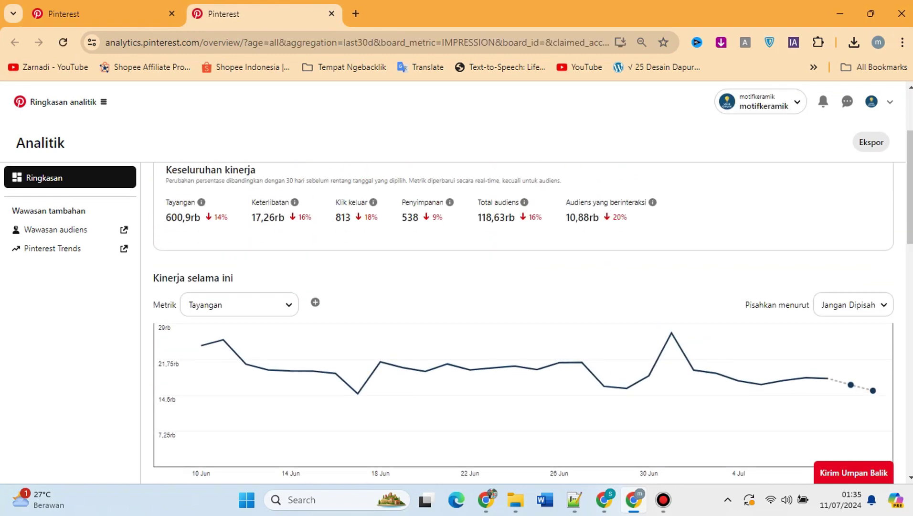
pyautogui.scroll(1, 559, 311)
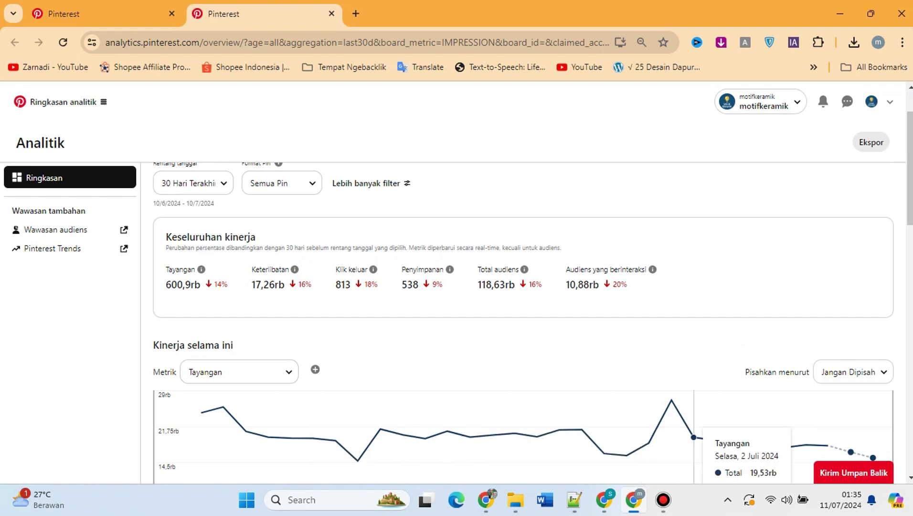
# Mark the Tayangan, Keterlibatan and Klik keluar figures with red arrows in a screen capture of the analytics area, and discard the capture.
pyautogui.click(727, 499)
pyautogui.click(754, 458)
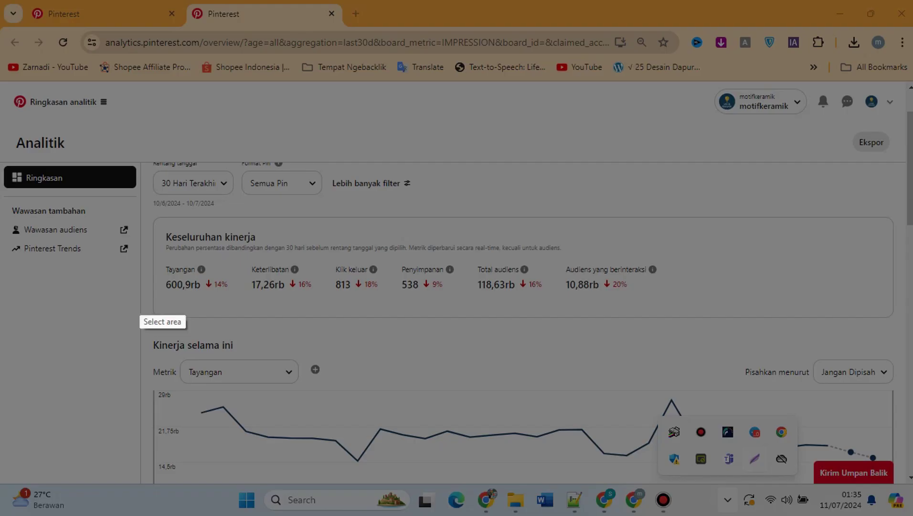
pyautogui.moveTo(139, 167); pyautogui.dragTo(899, 481)
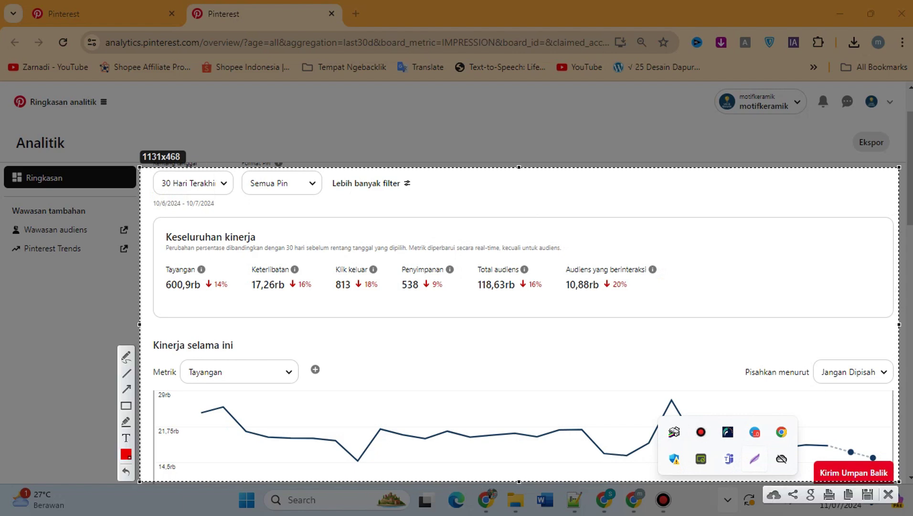
pyautogui.moveTo(261, 343); pyautogui.dragTo(196, 295)
pyautogui.moveTo(328, 325); pyautogui.dragTo(282, 295)
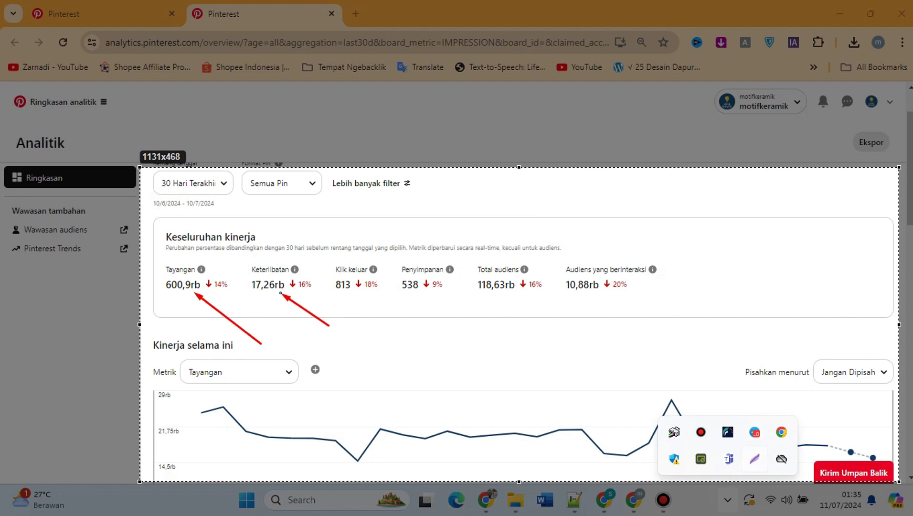
pyautogui.moveTo(447, 336); pyautogui.dragTo(353, 285)
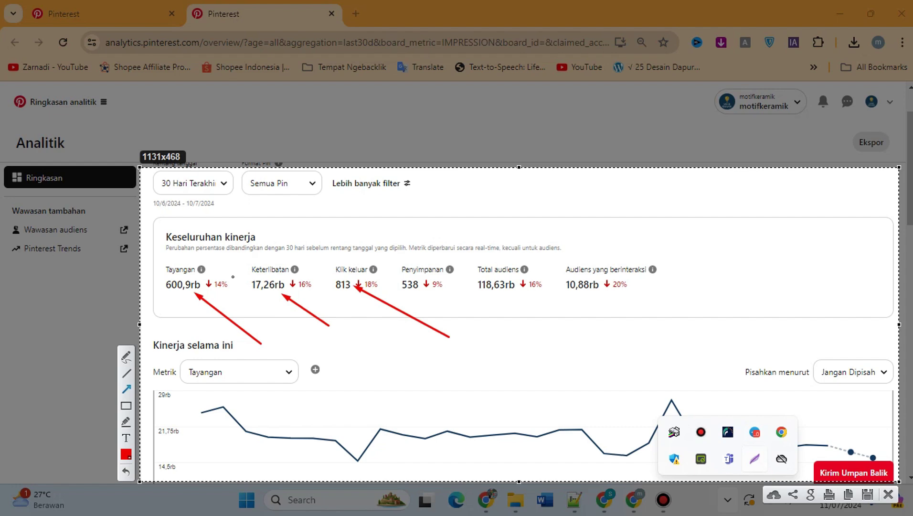
pyautogui.moveTo(236, 219); pyautogui.dragTo(190, 273)
pyautogui.moveTo(400, 208); pyautogui.dragTo(350, 275)
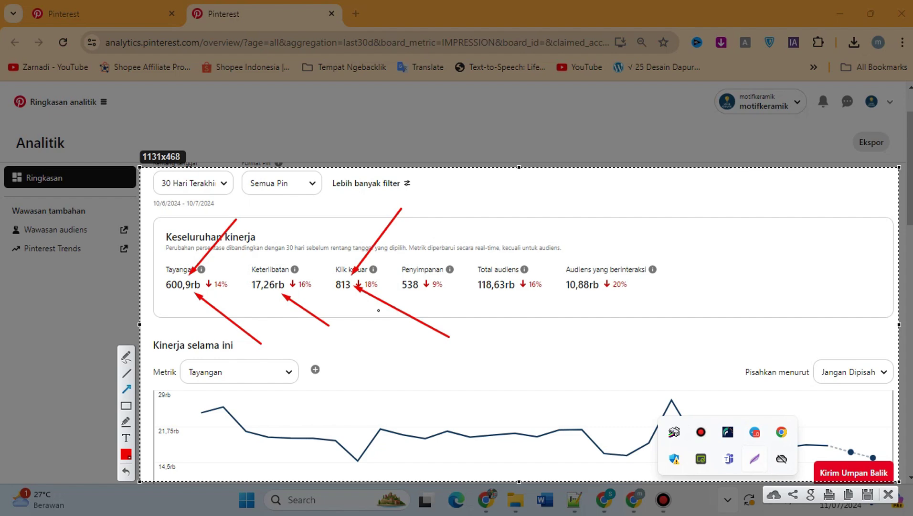
pyautogui.click(888, 494)
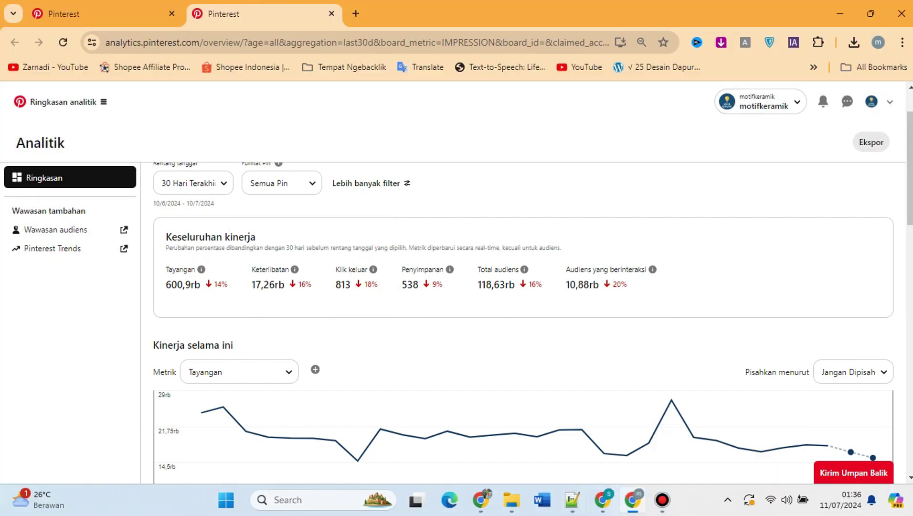
# Switch to the browser window with the Shopee pages and show the Shopee Affiliate Program dashboard.
pyautogui.click(485, 499)
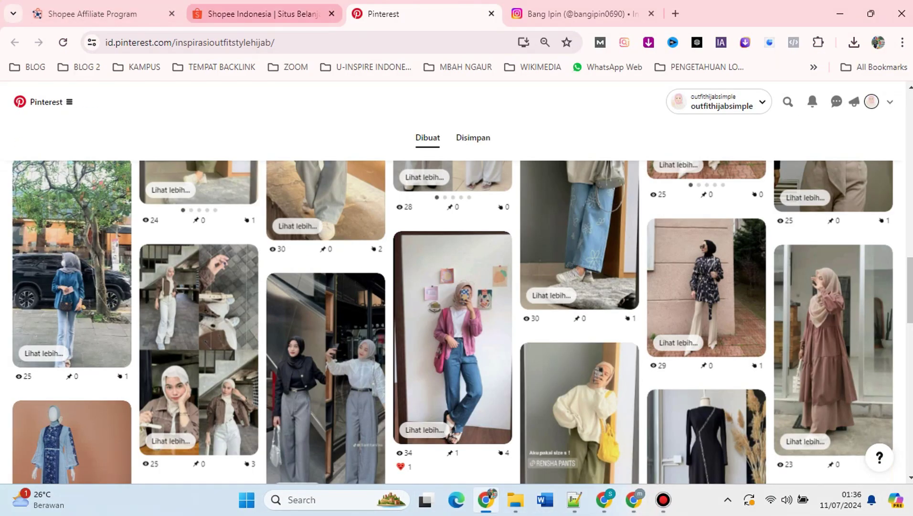
pyautogui.click(263, 14)
pyautogui.click(96, 14)
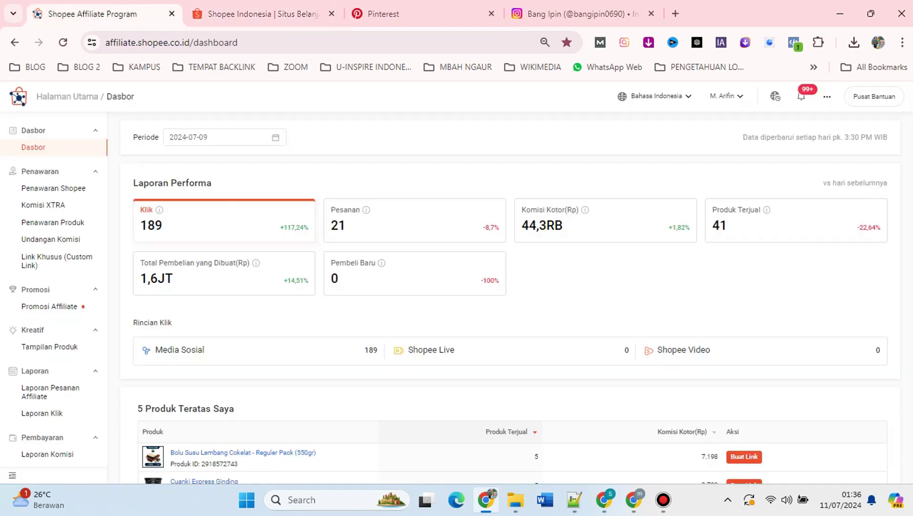
# Look through the Shopee Indonesia homepage, including its flash sale and Shopee Mall sections.
pyautogui.click(262, 13)
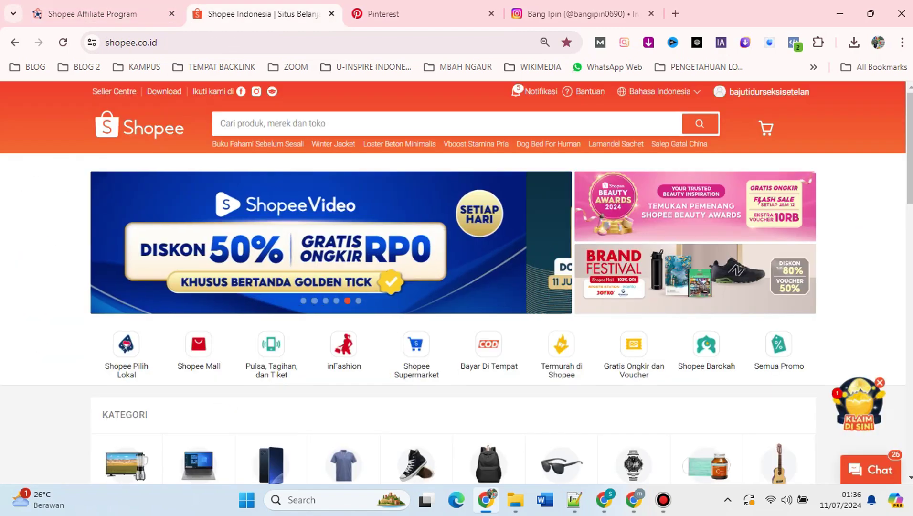
pyautogui.scroll(-2, 452, 277)
pyautogui.scroll(-7, 453, 277)
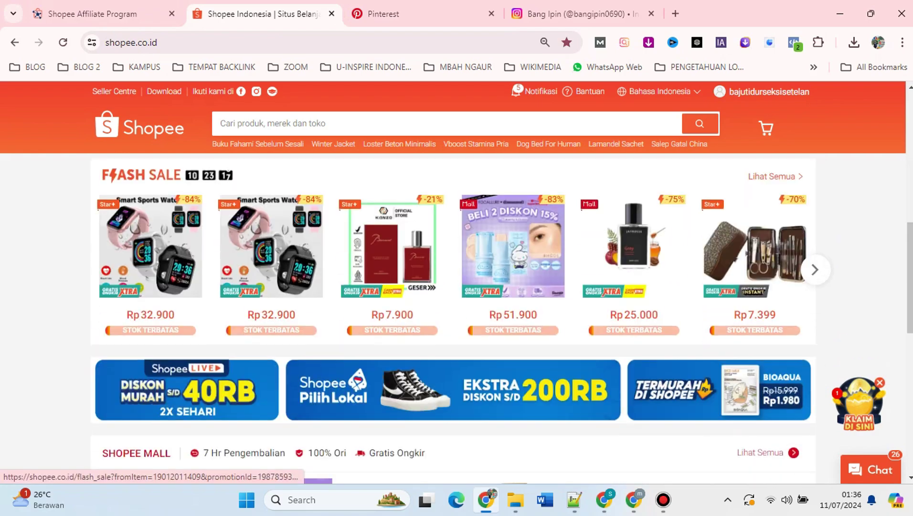
pyautogui.scroll(-5, 453, 277)
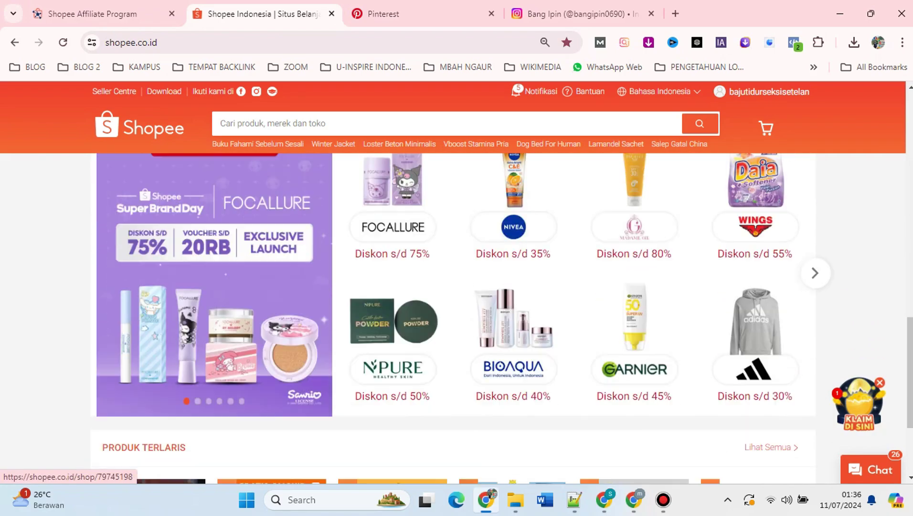
pyautogui.scroll(6, 452, 277)
pyautogui.scroll(9, 452, 277)
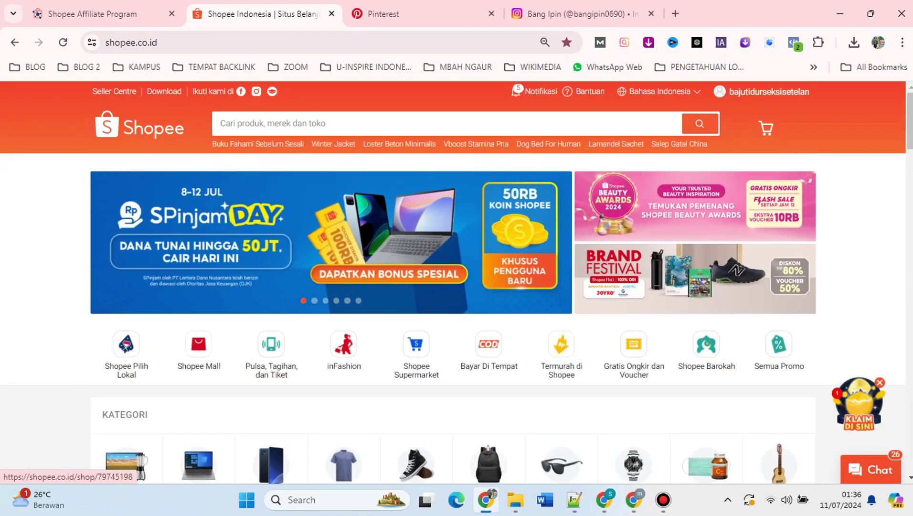
# Revisit the Shopee Affiliate dashboard, return to the Shopee homepage and show further product categories under Kategori.
pyautogui.click(92, 14)
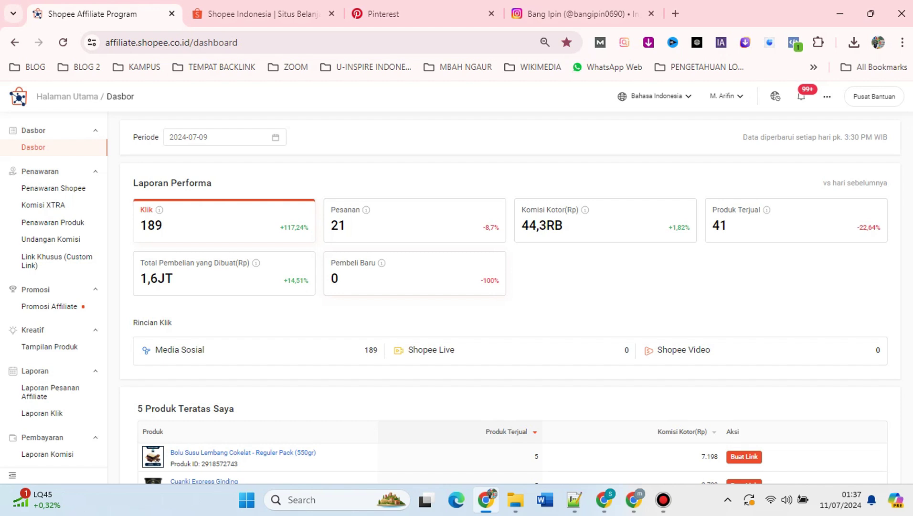
pyautogui.click(262, 13)
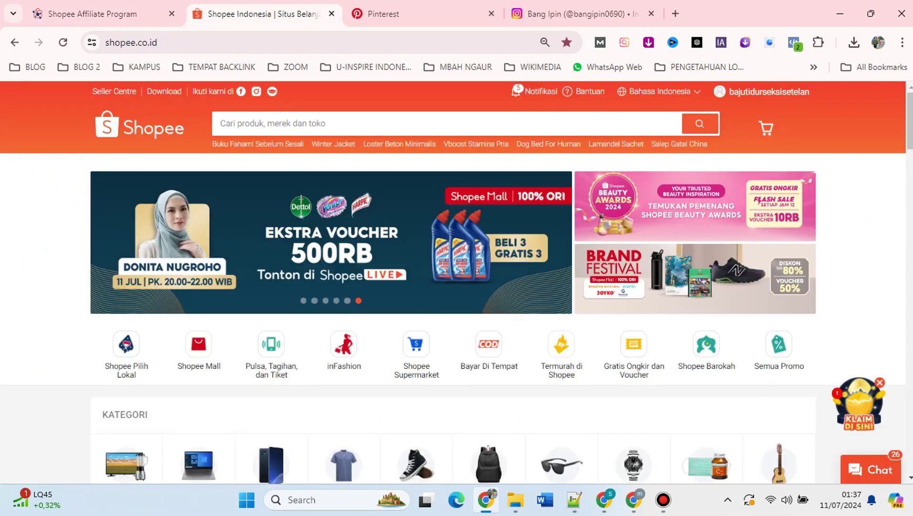
pyautogui.scroll(-1, 695, 225)
pyautogui.scroll(-7, 416, 248)
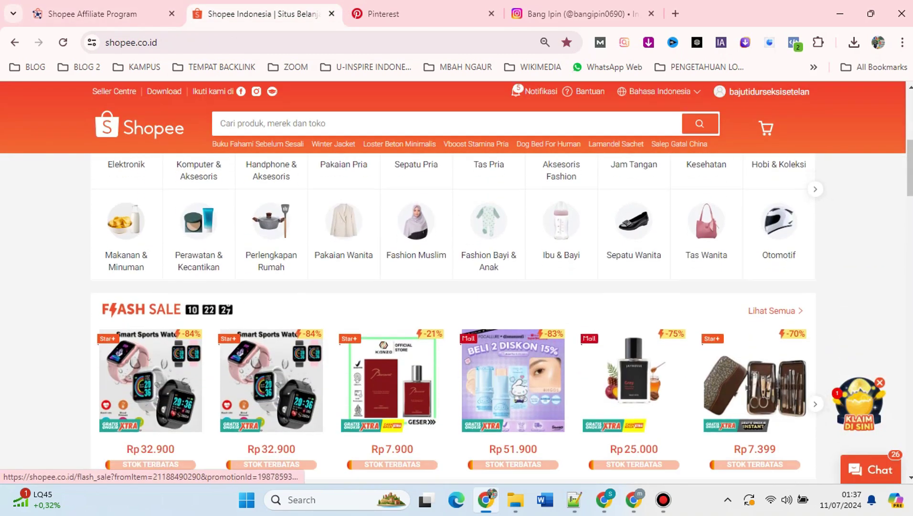
pyautogui.scroll(4, 416, 363)
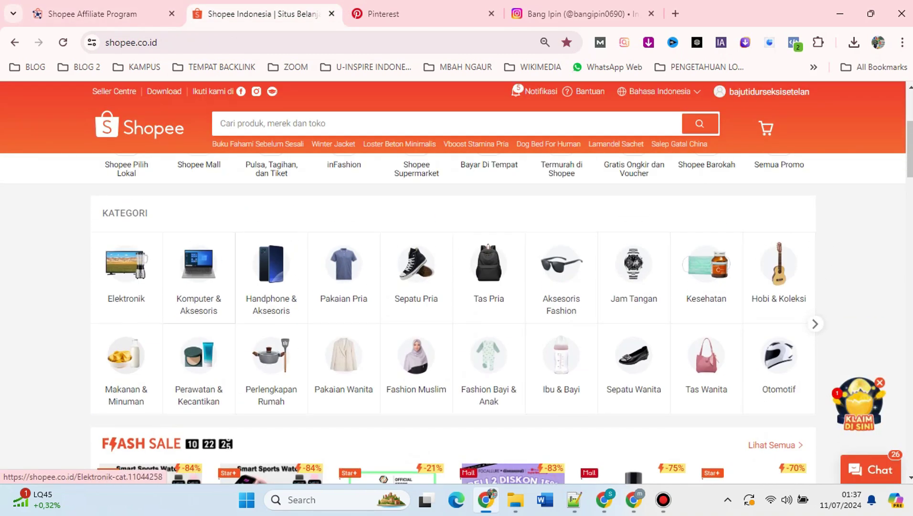
pyautogui.click(815, 324)
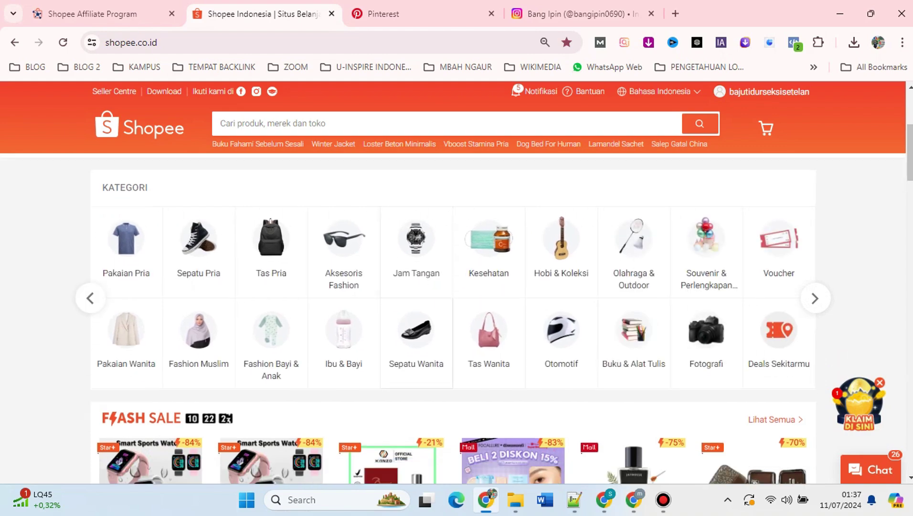
# Examine the Produk Terlaris and Rekomendasi product listings on the Shopee homepage.
pyautogui.scroll(-10, 191, 406)
pyautogui.scroll(-4, 452, 319)
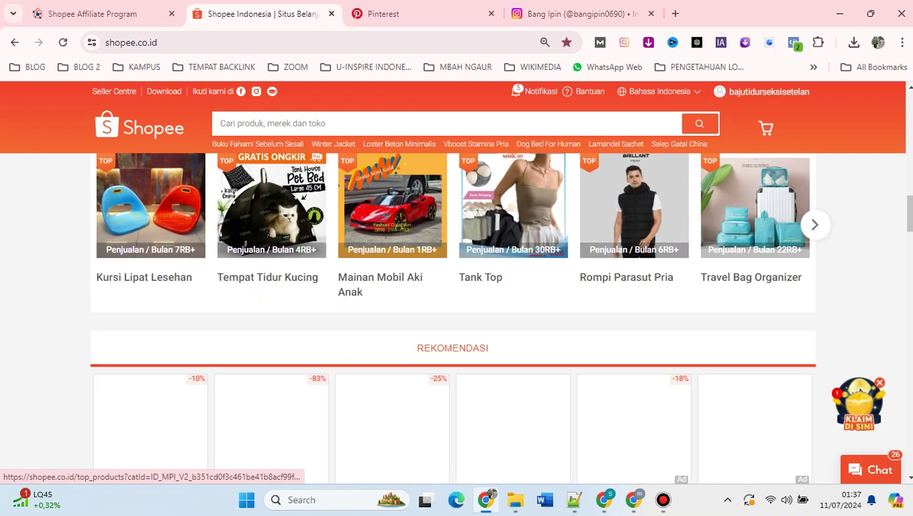
pyautogui.scroll(-5, 453, 319)
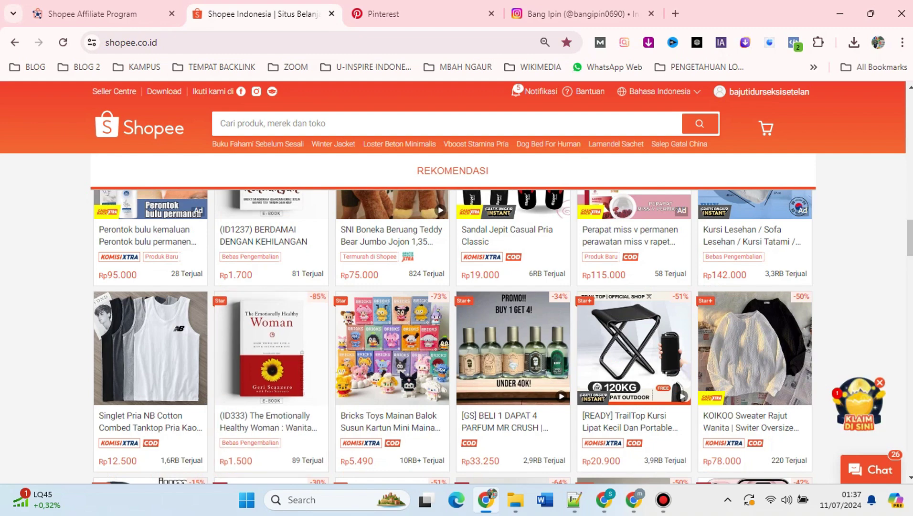
pyautogui.scroll(4, 754, 382)
pyautogui.scroll(4, 453, 286)
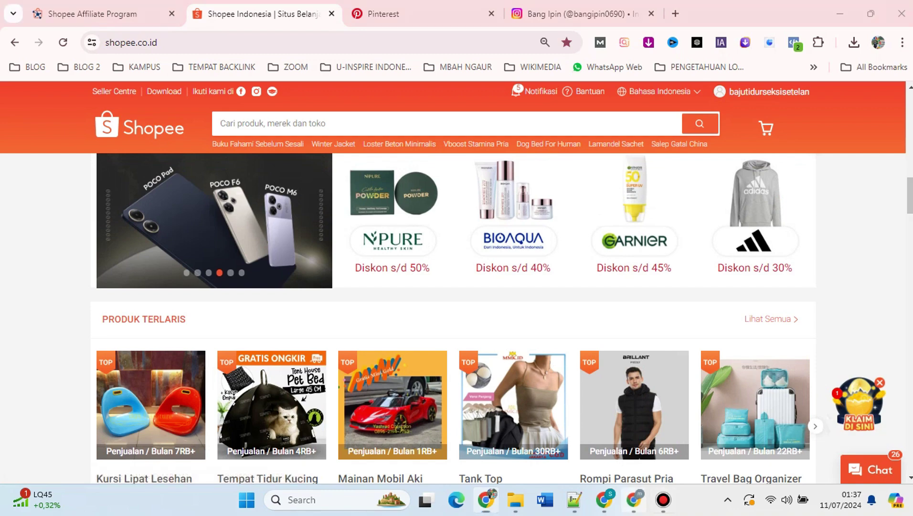
# Switch back to the browser window showing the motifkeramik Pinterest profile.
pyautogui.hotkey('alt', 'Tab')
pyautogui.hotkey('ctrl', 'shift', 'Tab')
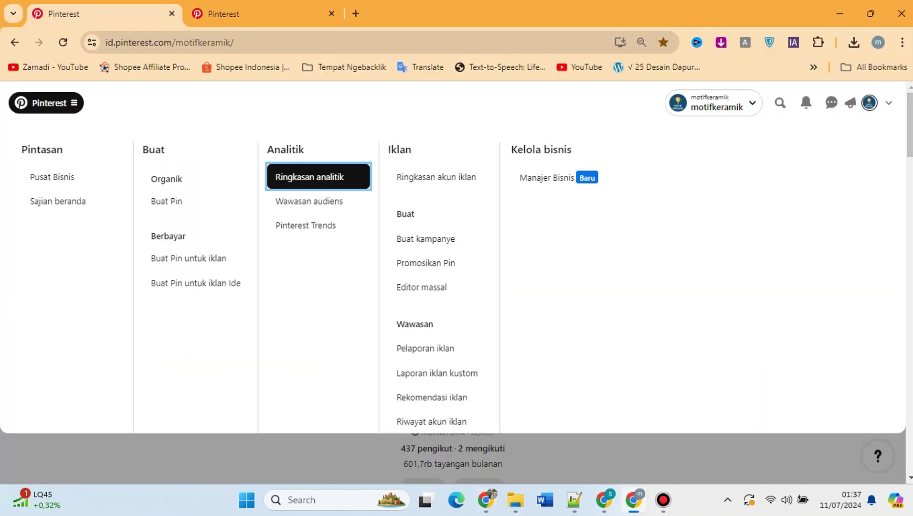
# Return to the motifkeramik profile and look through its created pins.
pyautogui.click(869, 102)
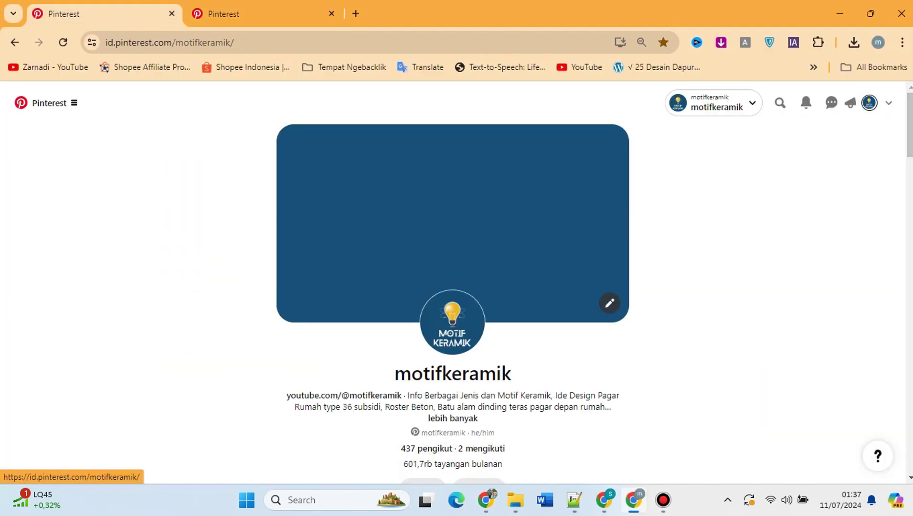
pyautogui.scroll(-5, 655, 382)
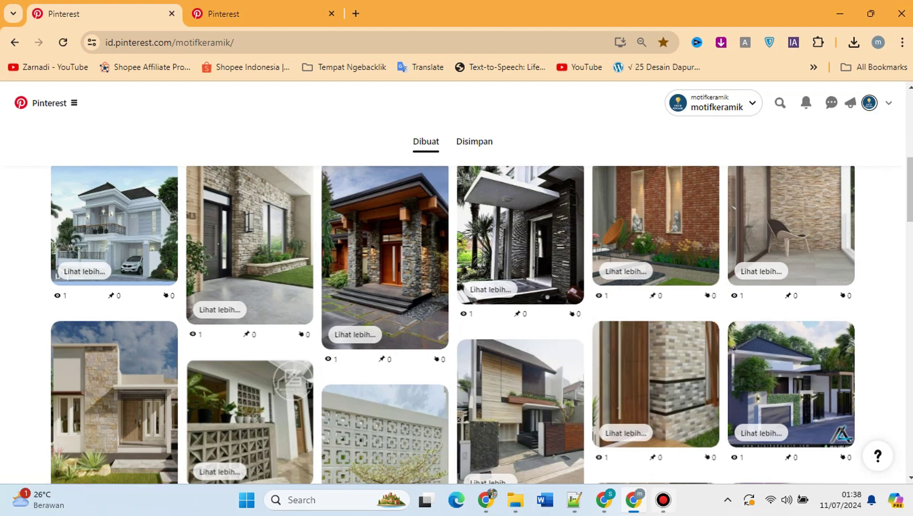
# Switch to the Shopee browser window and search for "keramik motif batu alam teras rumah" using the suggested keyword.
pyautogui.click(486, 500)
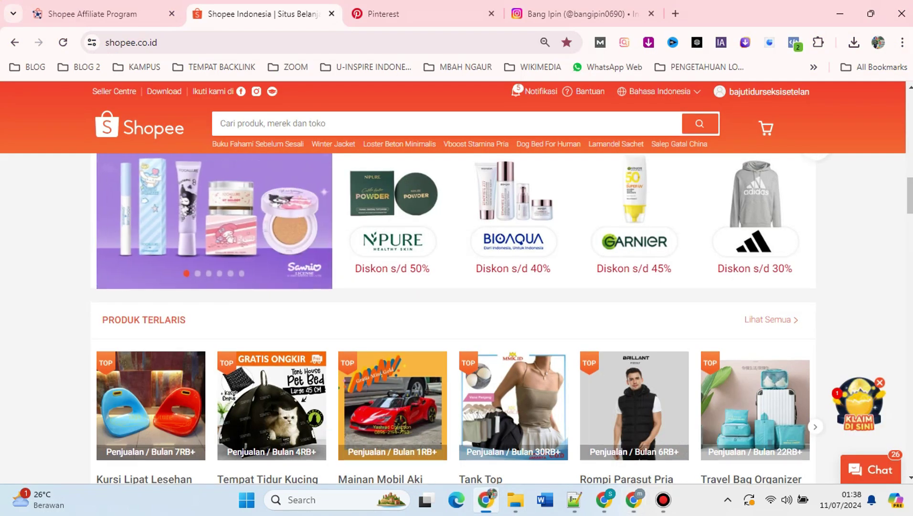
pyautogui.scroll(5, 453, 319)
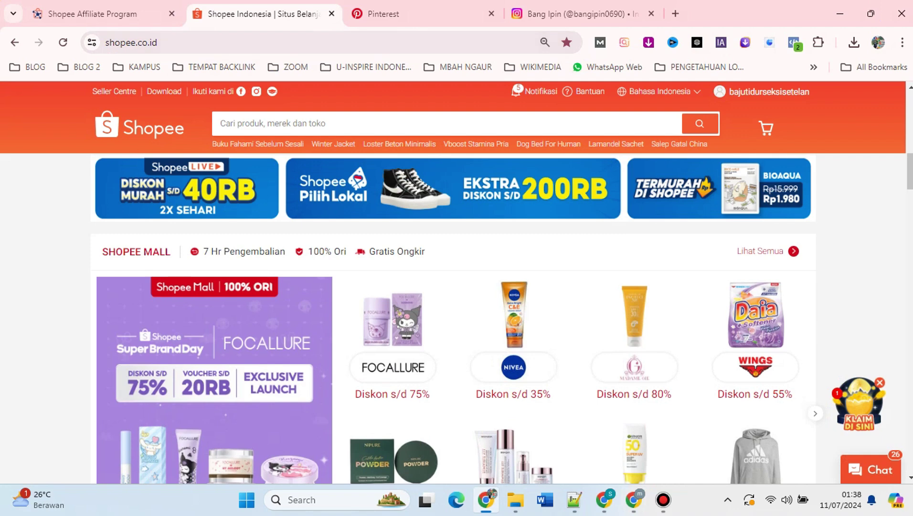
pyautogui.click(220, 123)
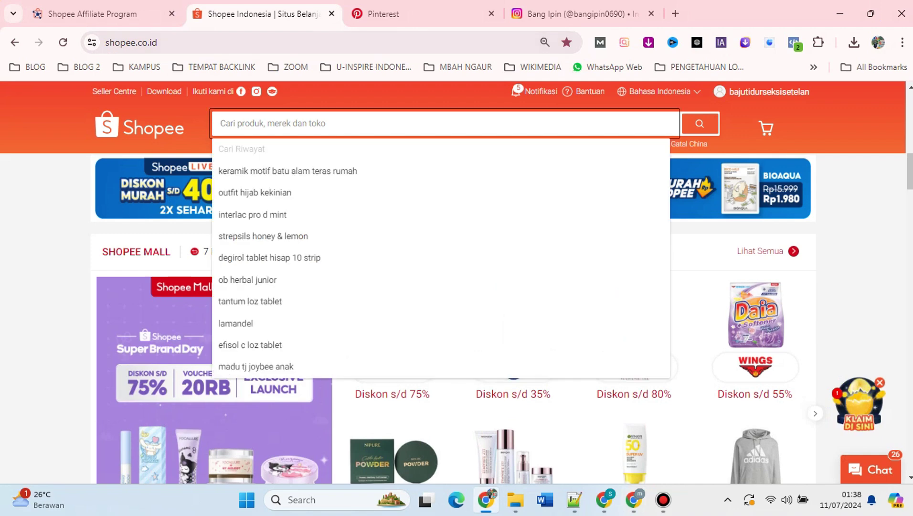
pyautogui.write('KER')
pyautogui.press('BackSpace')
pyautogui.press('BackSpace')
pyautogui.press('BackSpace')
pyautogui.press('capslock')
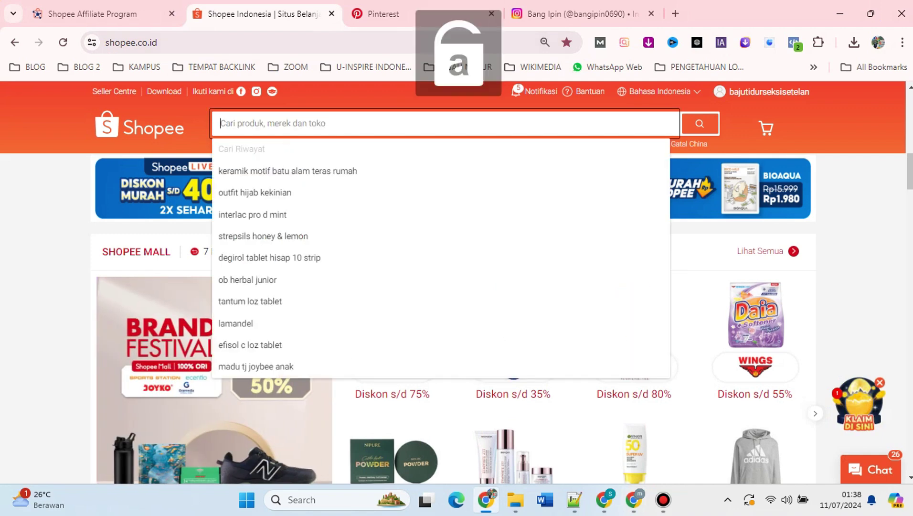
pyautogui.write('keramik')
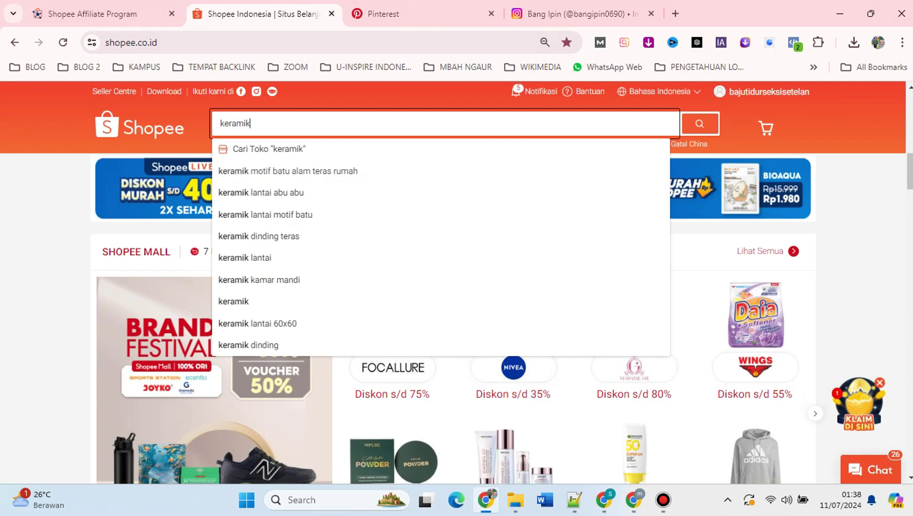
pyautogui.write(' moti')
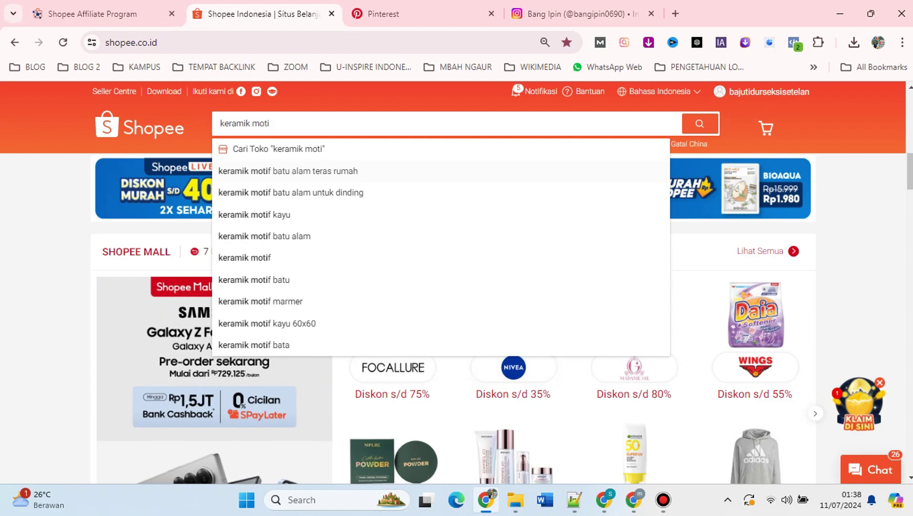
pyautogui.click(288, 171)
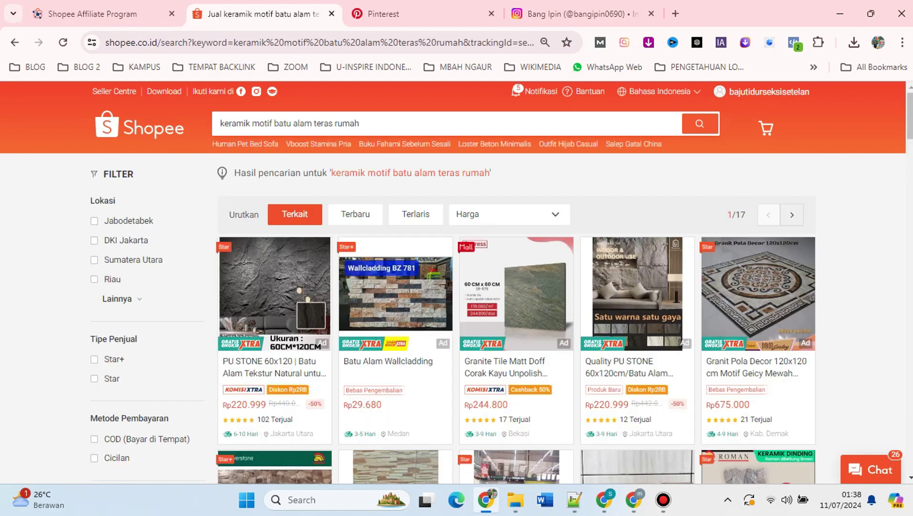
# Examine the natural-stone ceramic tile listings in the search results, comparing their designs, prices and units sold.
pyautogui.scroll(-2, 457, 284)
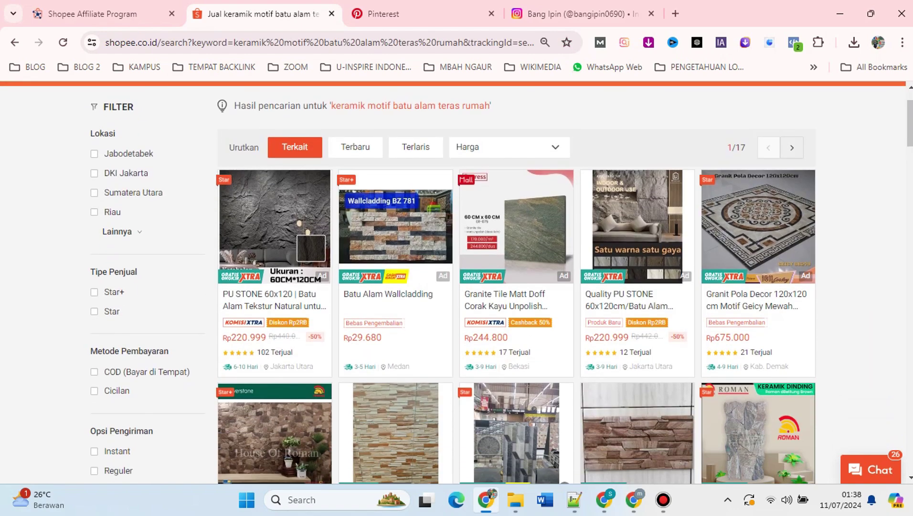
pyautogui.scroll(-3, 456, 283)
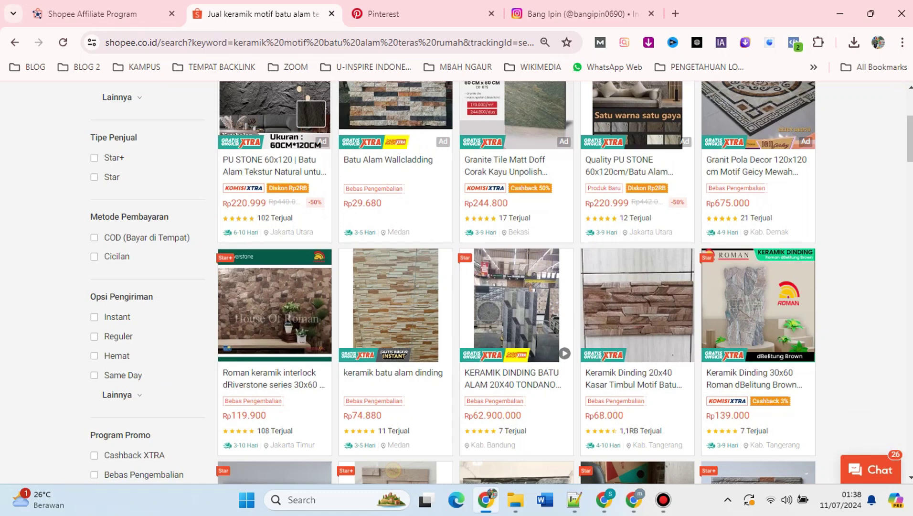
pyautogui.scroll(-2, 453, 283)
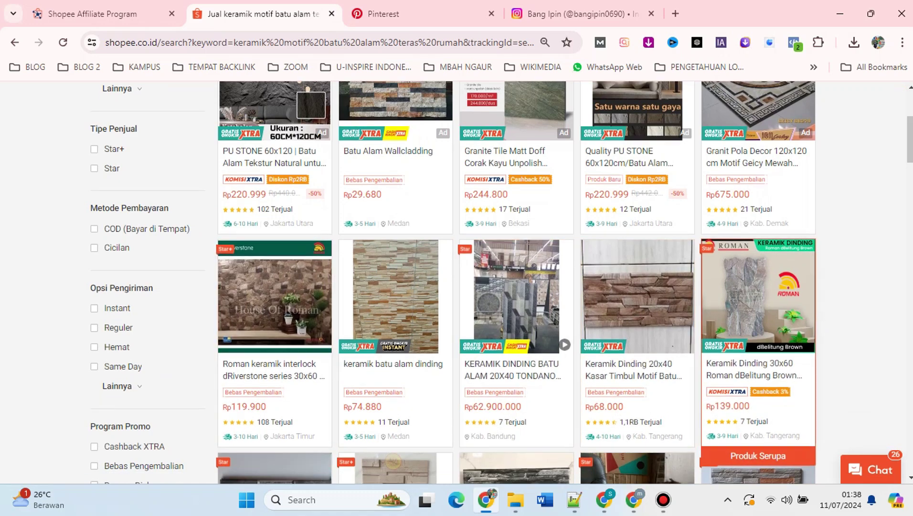
pyautogui.scroll(-3, 457, 283)
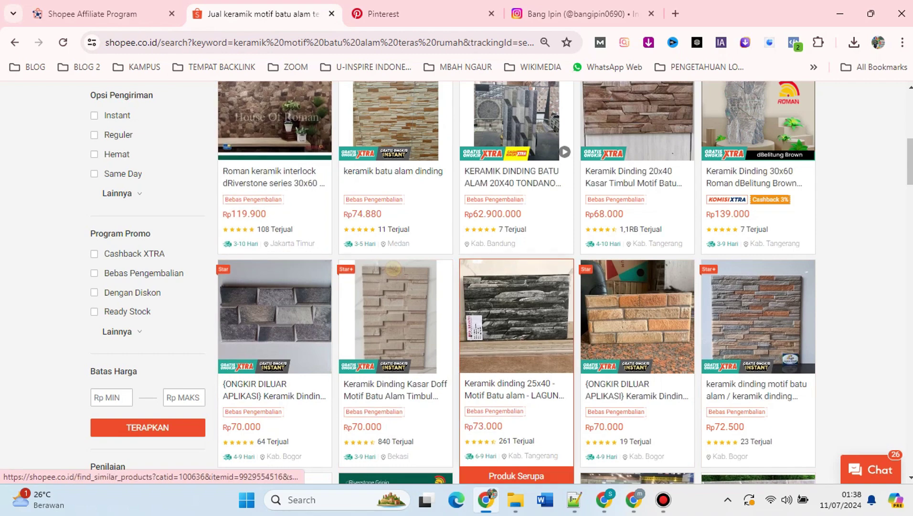
pyautogui.scroll(1, 395, 311)
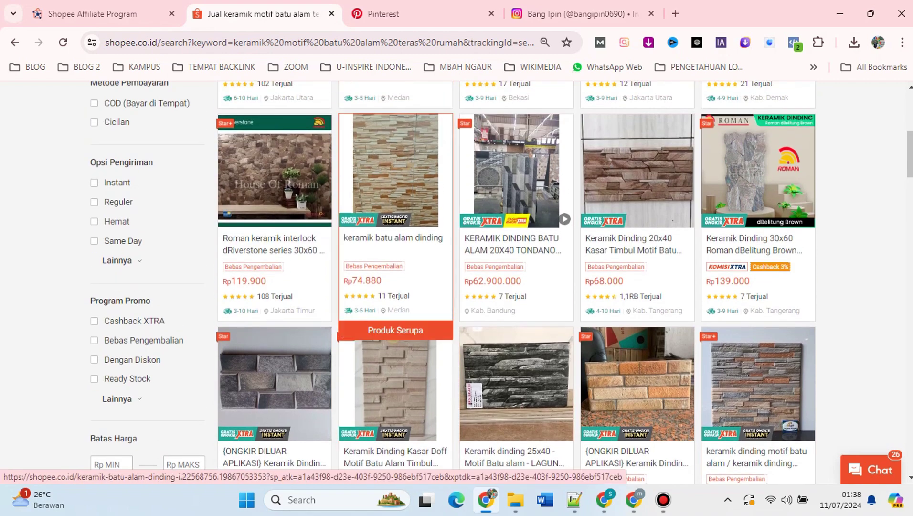
pyautogui.scroll(3, 396, 239)
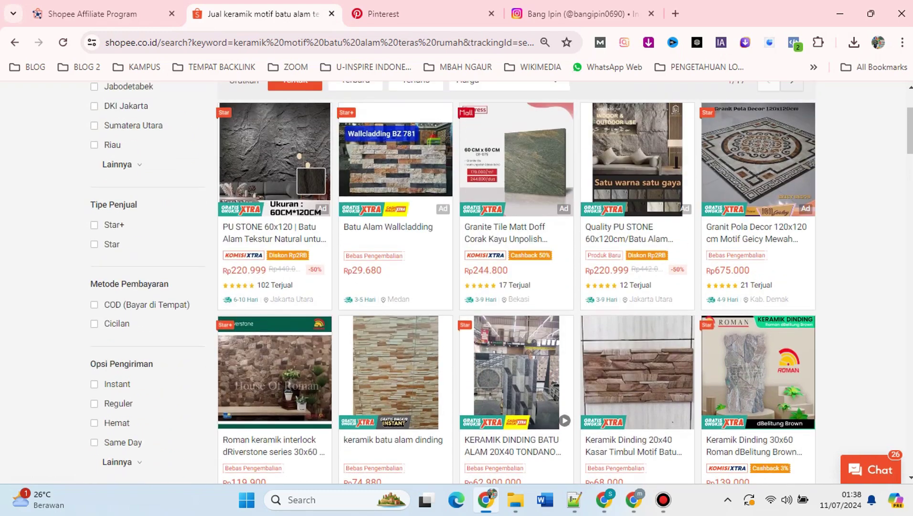
pyautogui.scroll(-1, 516, 282)
pyautogui.scroll(-4, 453, 281)
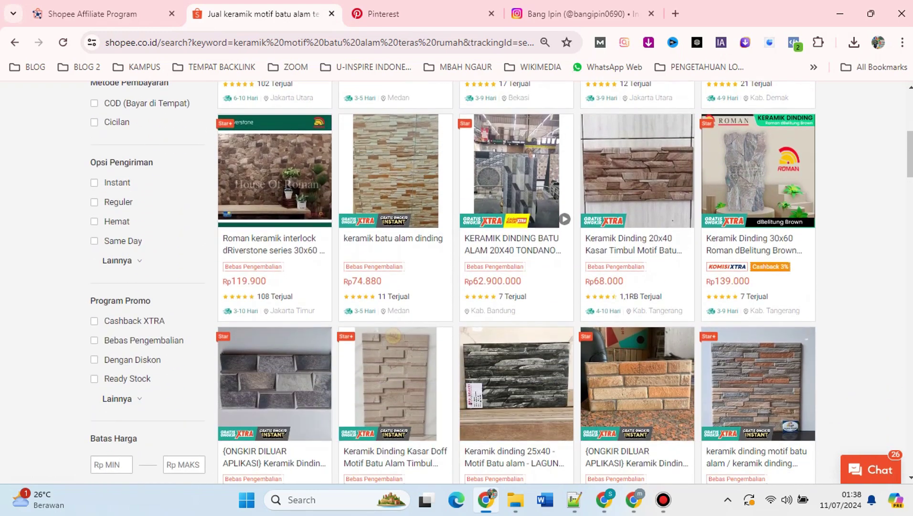
pyautogui.scroll(-6, 515, 281)
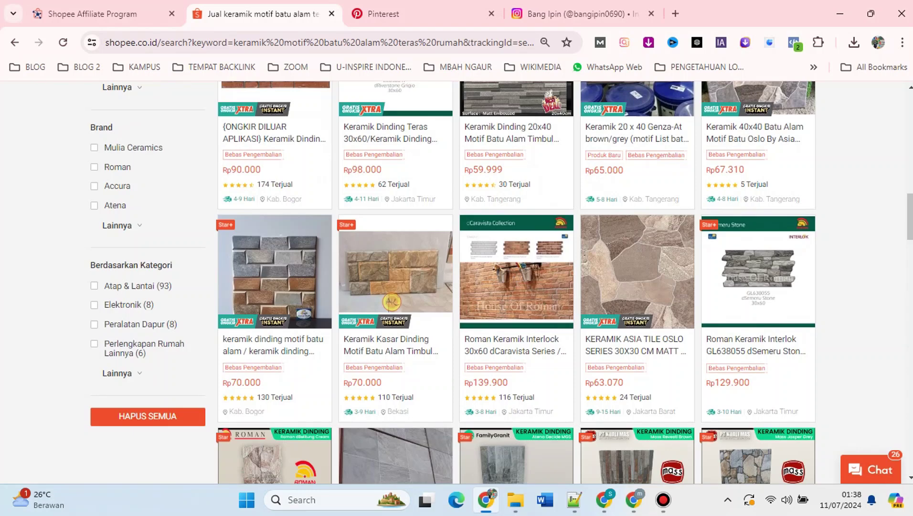
pyautogui.scroll(-3, 515, 282)
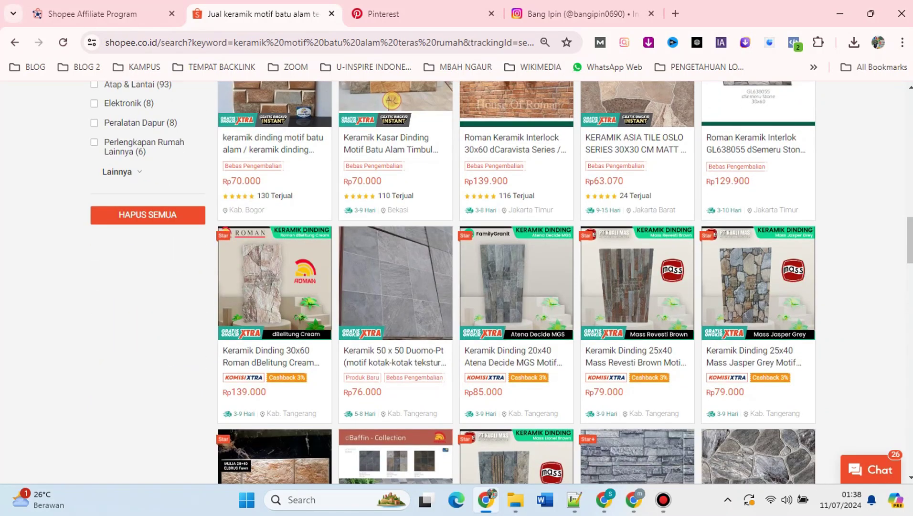
pyautogui.scroll(2, 515, 282)
pyautogui.scroll(6, 516, 282)
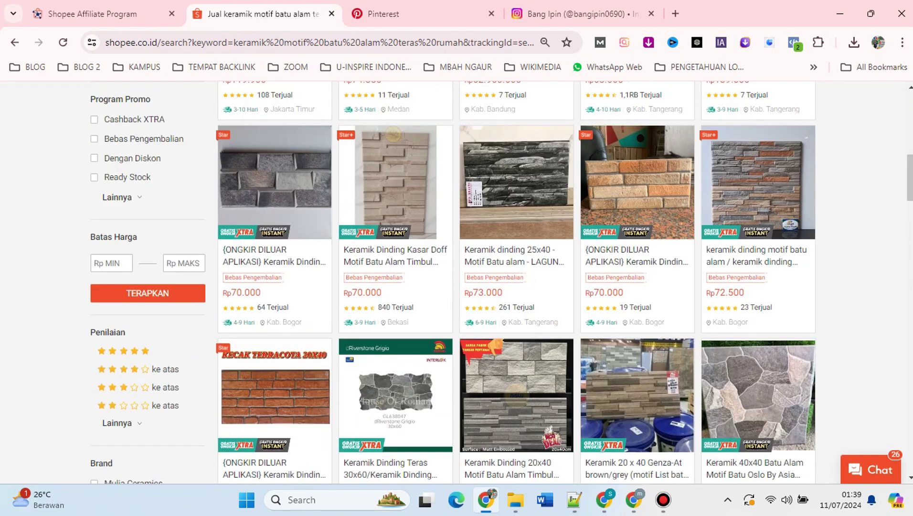
pyautogui.scroll(2, 516, 282)
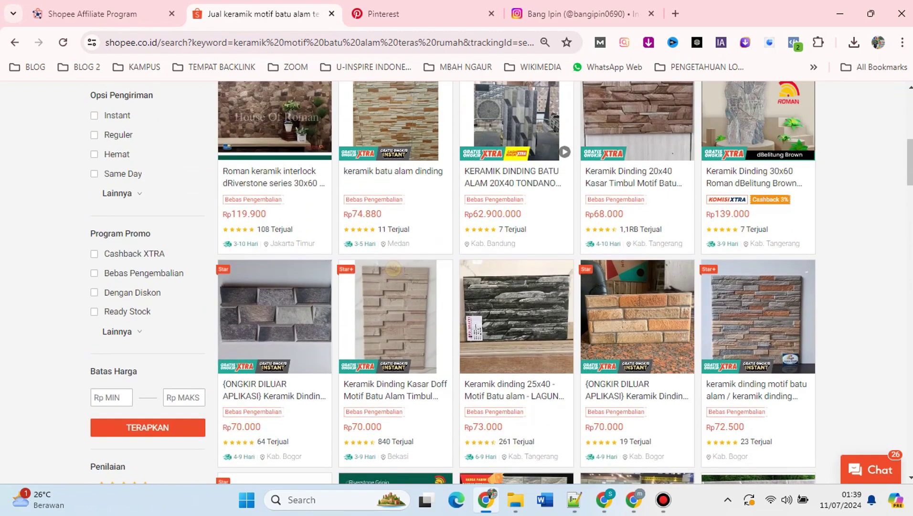
pyautogui.scroll(1, 515, 282)
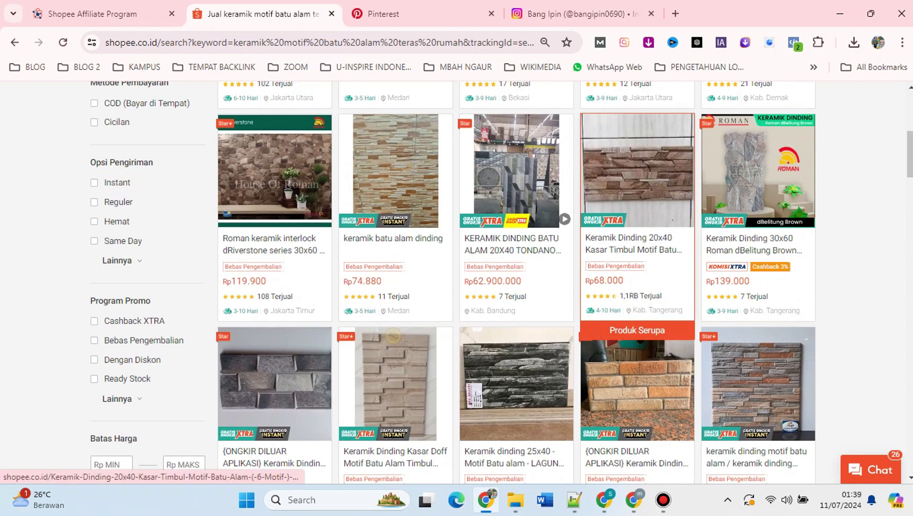
pyautogui.scroll(-1, 637, 215)
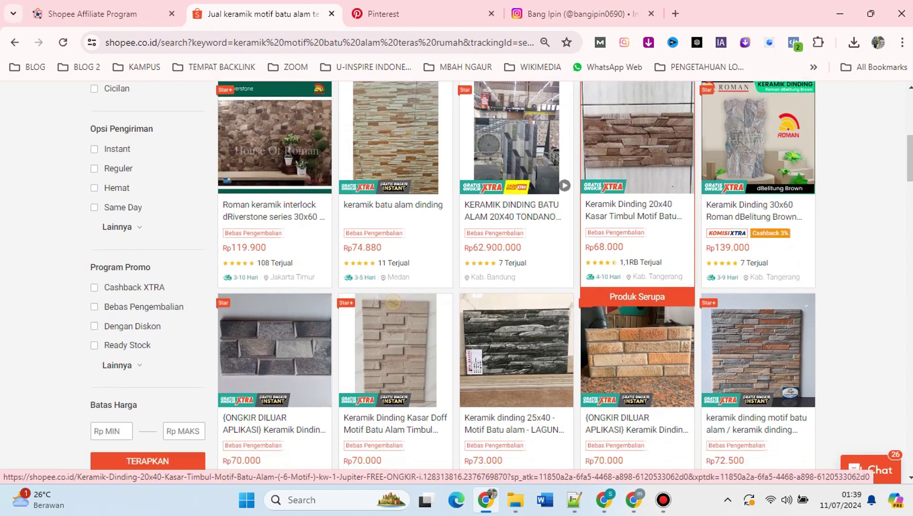
pyautogui.scroll(-2, 637, 215)
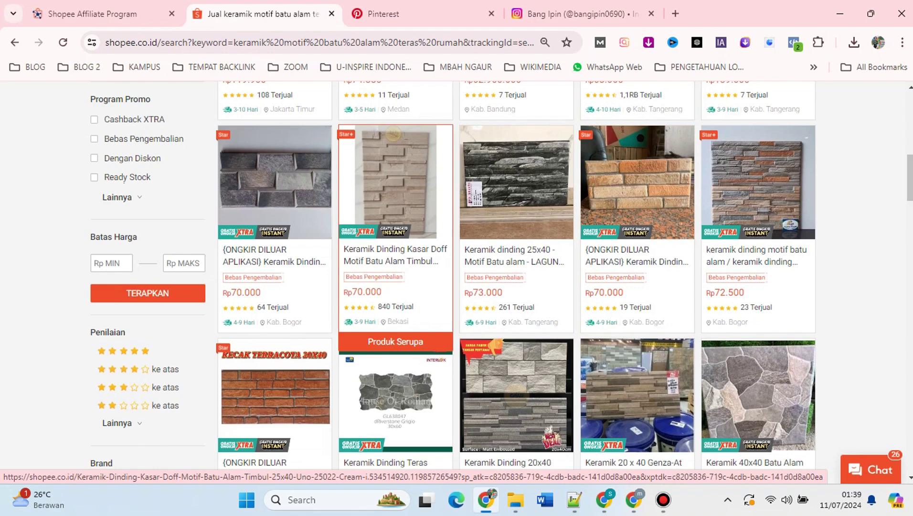
# Open the Keramik Dinding Kasar Doff and LAGUNA 25x40 listings in separate tabs and show the Kasar Doff product page.
pyautogui.rightClick(415, 181)
pyautogui.click(471, 193)
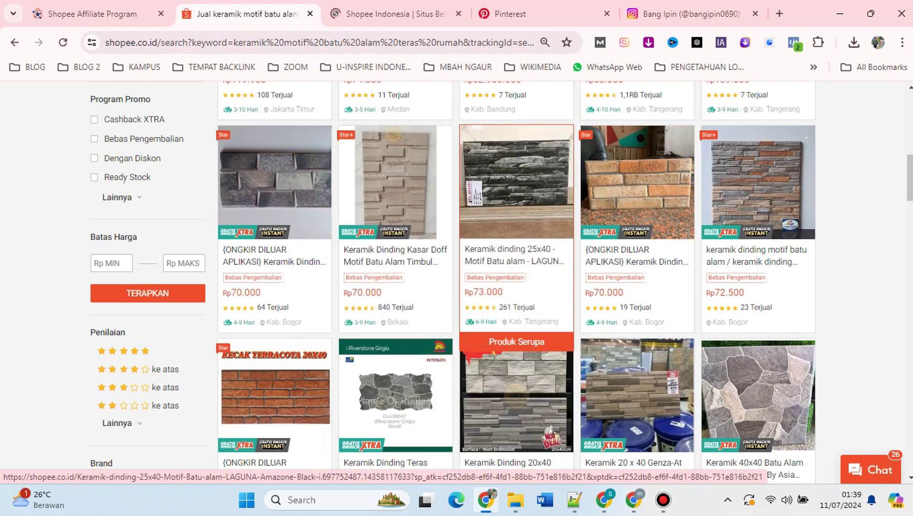
pyautogui.rightClick(515, 146)
pyautogui.click(549, 153)
pyautogui.hotkey('ctrl', 'Tab')
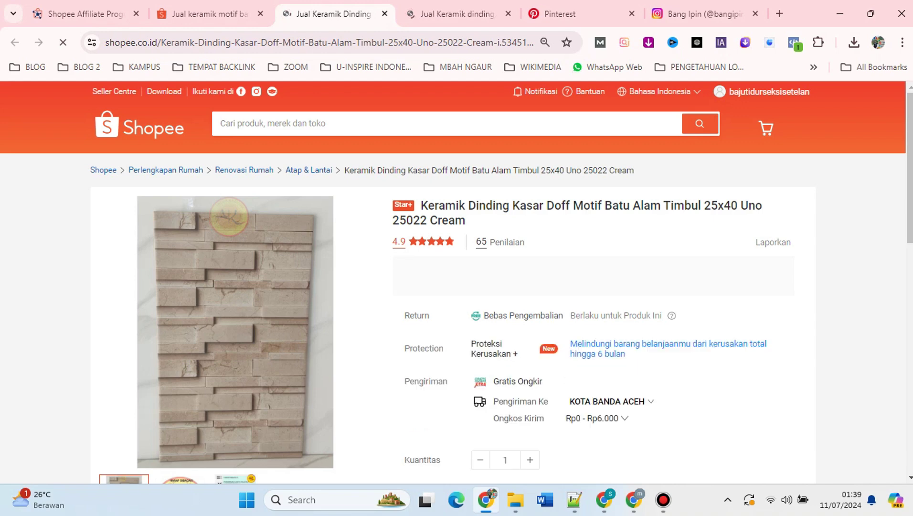
# Open the main photo of the Uno 25022 Cream tile full size in its own tab and save it to Downloads.
pyautogui.scroll(-4, 456, 282)
pyautogui.click(235, 205)
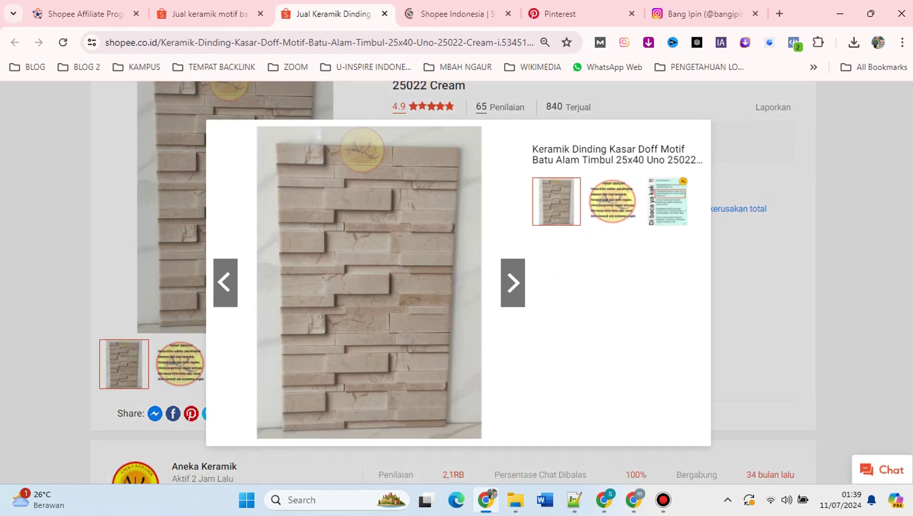
pyautogui.rightClick(363, 228)
pyautogui.click(428, 237)
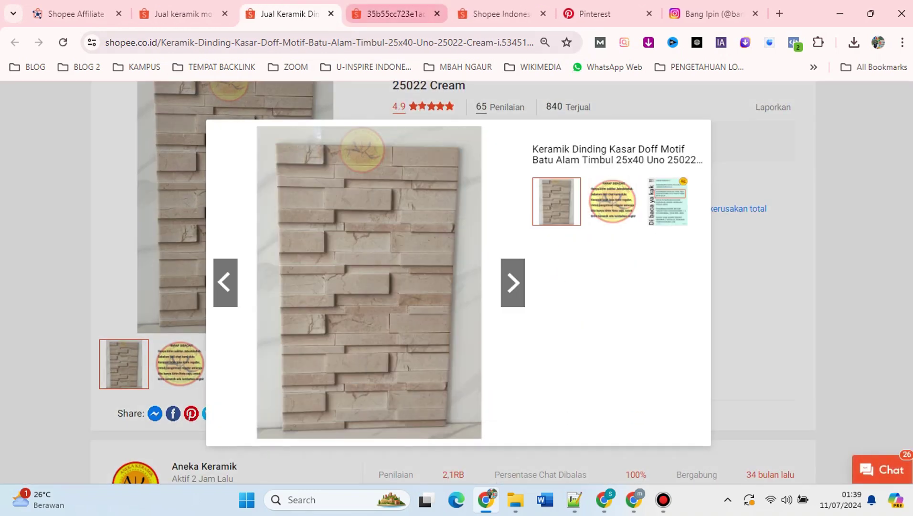
pyautogui.click(392, 14)
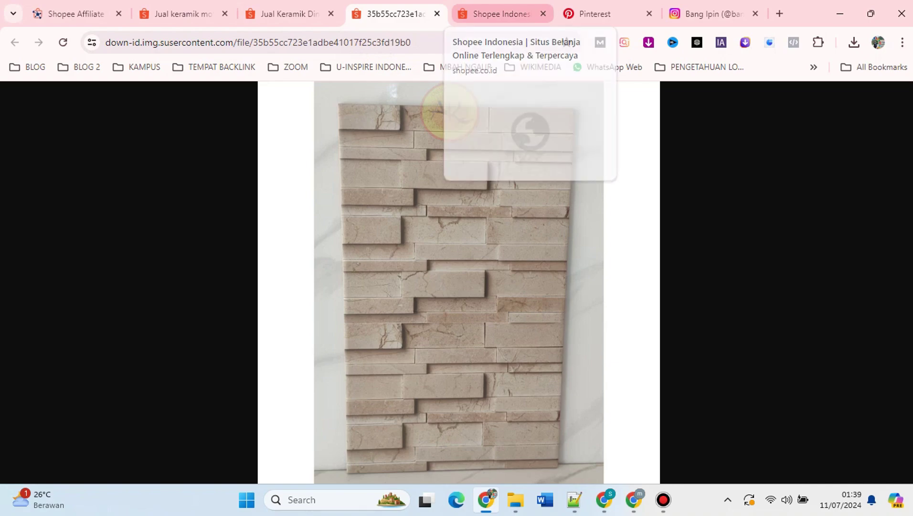
pyautogui.rightClick(472, 204)
pyautogui.click(529, 237)
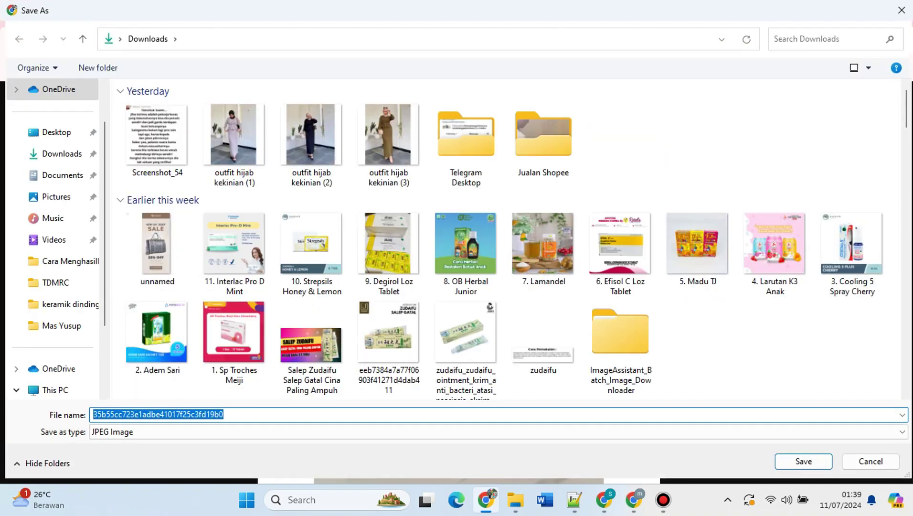
pyautogui.press('Return')
# On the LAGUNA Amazone Black product page, open the second photo full size in its own tab and save the image.
pyautogui.hotkey('ctrl', 'Tab')
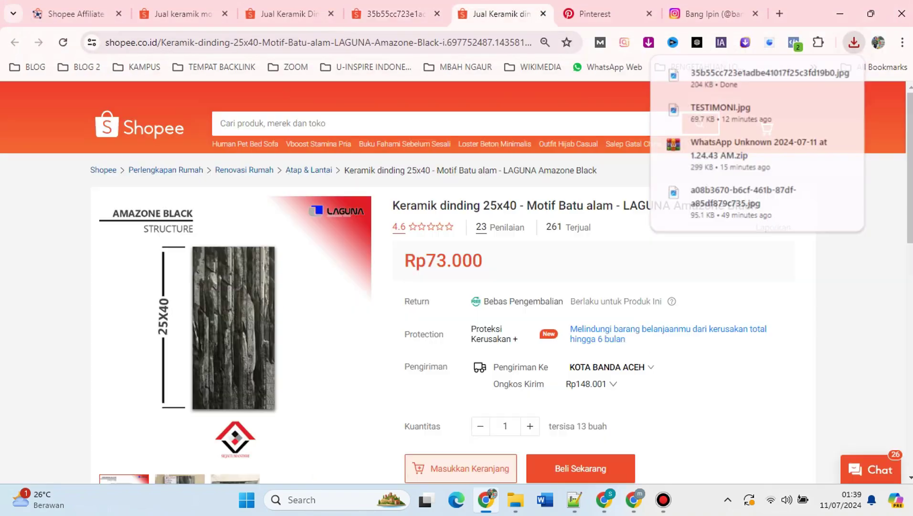
pyautogui.scroll(-3, 234, 334)
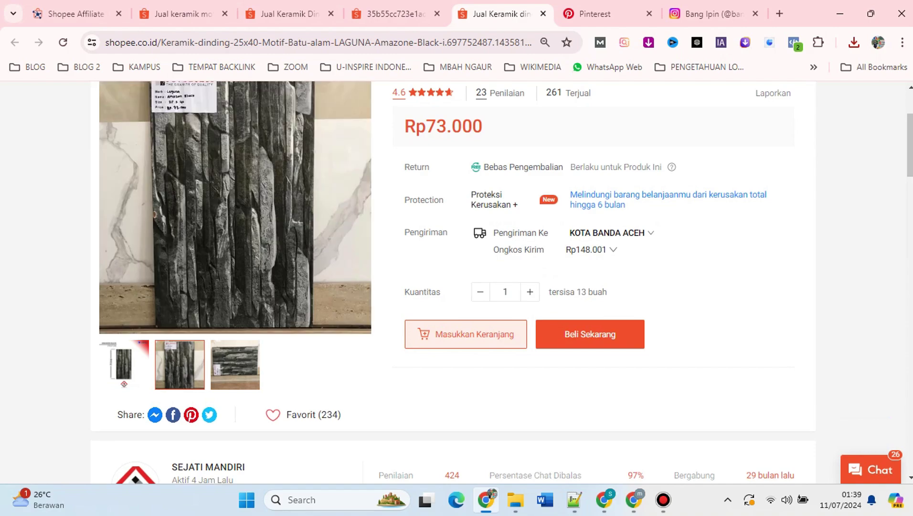
pyautogui.click(179, 364)
pyautogui.rightClick(371, 259)
pyautogui.click(407, 271)
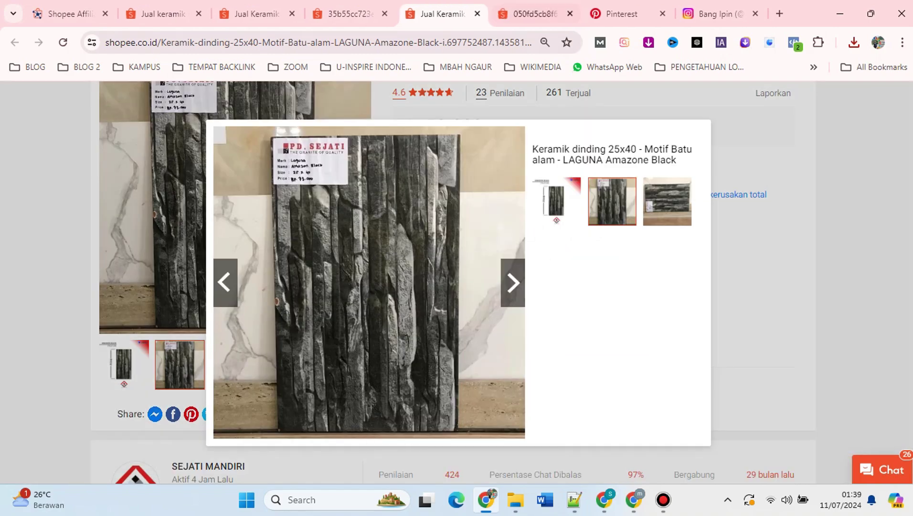
pyautogui.click(535, 13)
pyautogui.rightClick(445, 193)
pyautogui.click(482, 228)
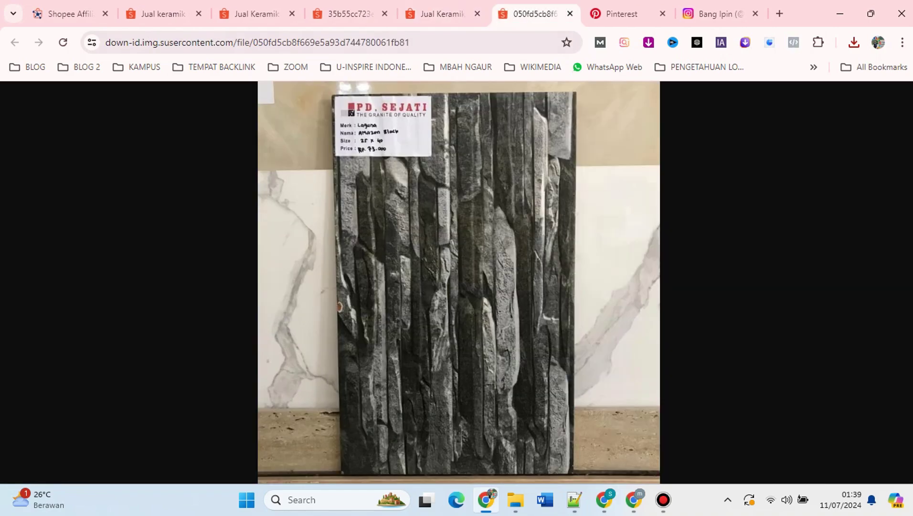
pyautogui.press('Return')
# Close the photo viewer on the Uno 25022 Cream product page and go back to the tile search results.
pyautogui.click(253, 13)
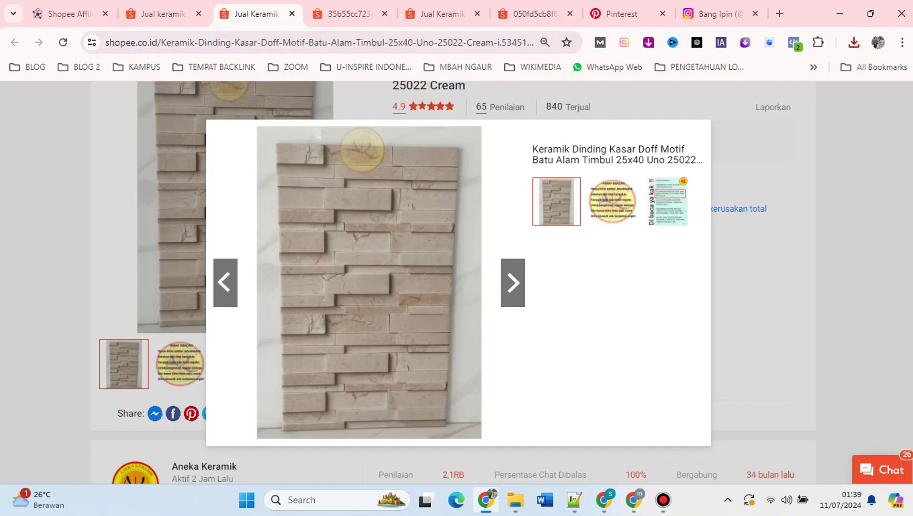
pyautogui.press('Escape')
pyautogui.scroll(5, 396, 239)
pyautogui.hotkey('ctrl', 'shift', 'Tab')
pyautogui.scroll(5, 396, 239)
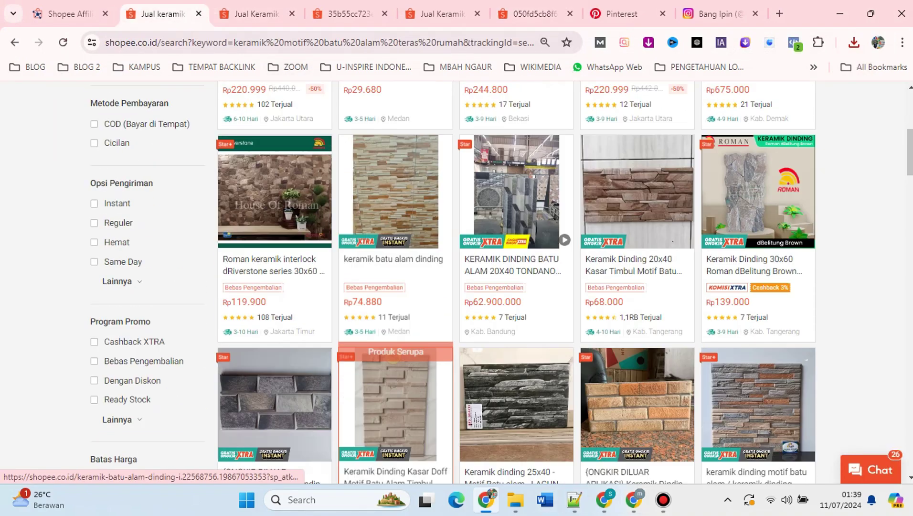
# Copy the search phrase "keramik motif batu alam teras rumah" from the Shopee search box.
pyautogui.scroll(5, 477, 286)
pyautogui.click(363, 123)
pyautogui.hotkey('ctrl', 'a')
pyautogui.hotkey('ctrl', 'c')
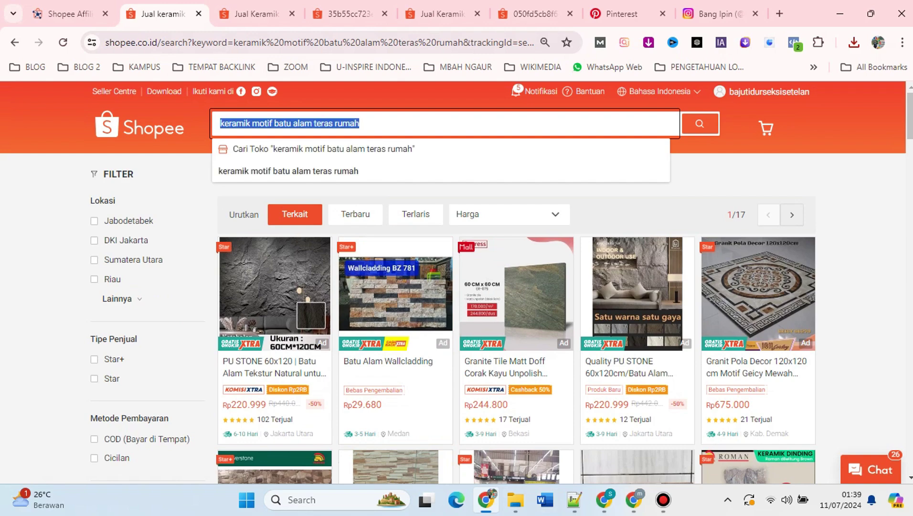
# In the Downloads folder in File Explorer, batch-rename the two saved tile photos as "keramik motif batu alam teras rumah".
pyautogui.moveTo(515, 499)
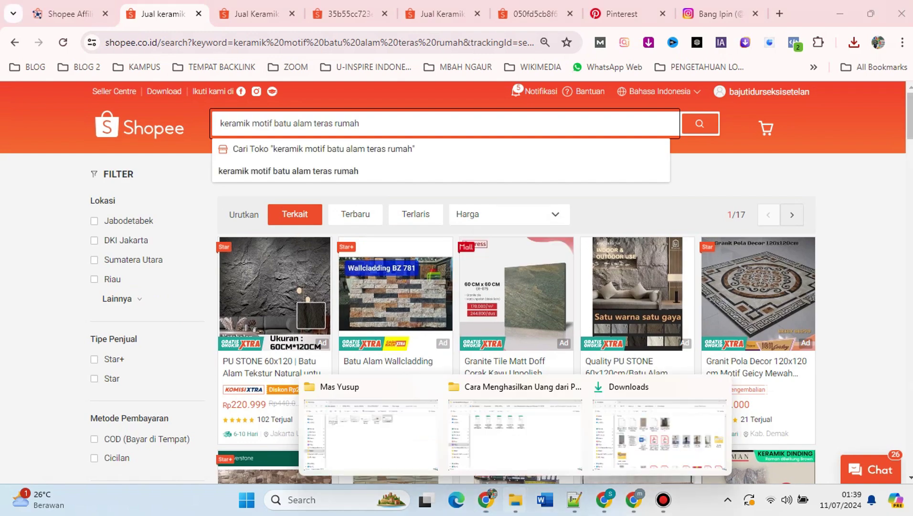
pyautogui.click(717, 389)
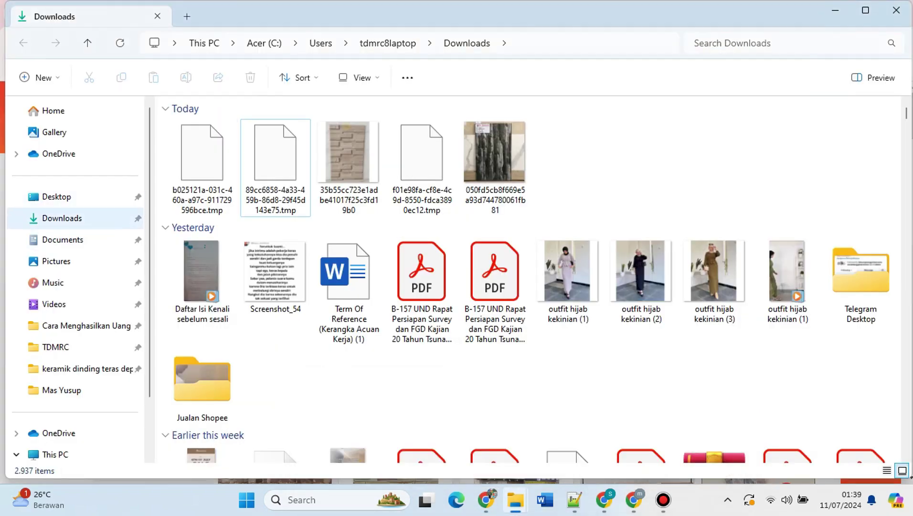
pyautogui.click(62, 218)
pyautogui.click(202, 167)
pyautogui.keyDown('ctrl'); pyautogui.click(275, 158); pyautogui.keyUp('ctrl')
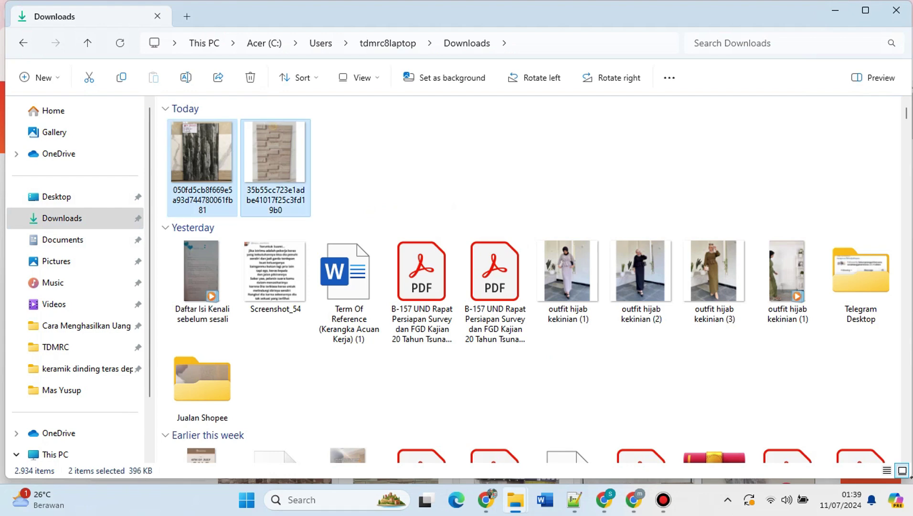
pyautogui.rightClick(275, 158)
pyautogui.click(343, 83)
pyautogui.hotkey('ctrl', 'v')
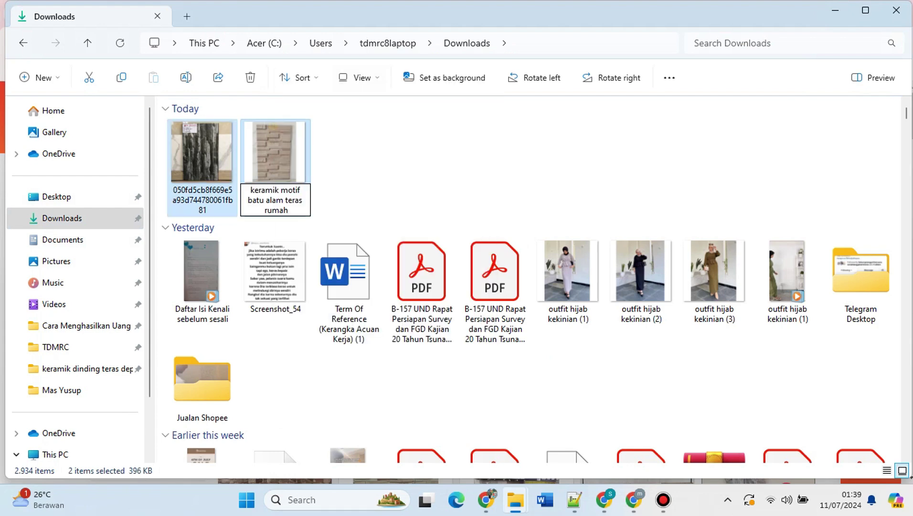
pyautogui.press('Return')
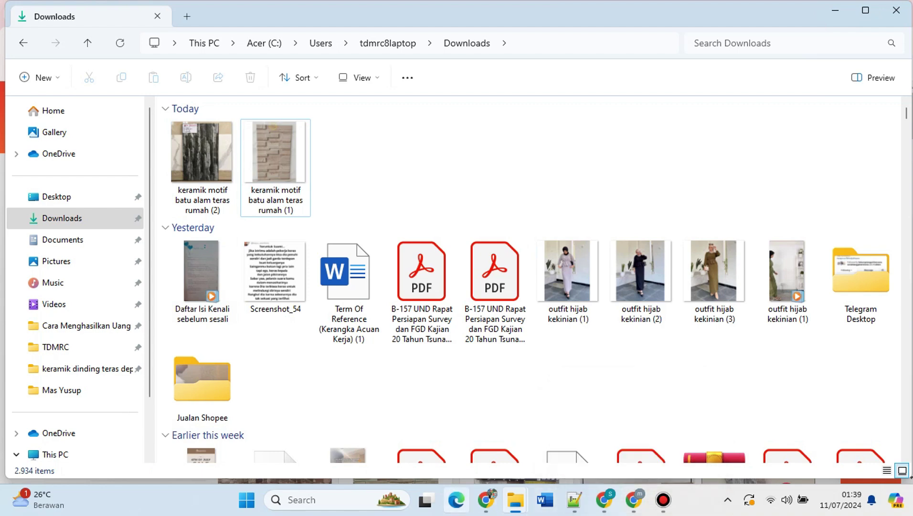
# Back in Chrome, close the full-size cream tile image and copy the web address of the Uno 25022 Cream product page.
pyautogui.click(485, 499)
pyautogui.click(348, 14)
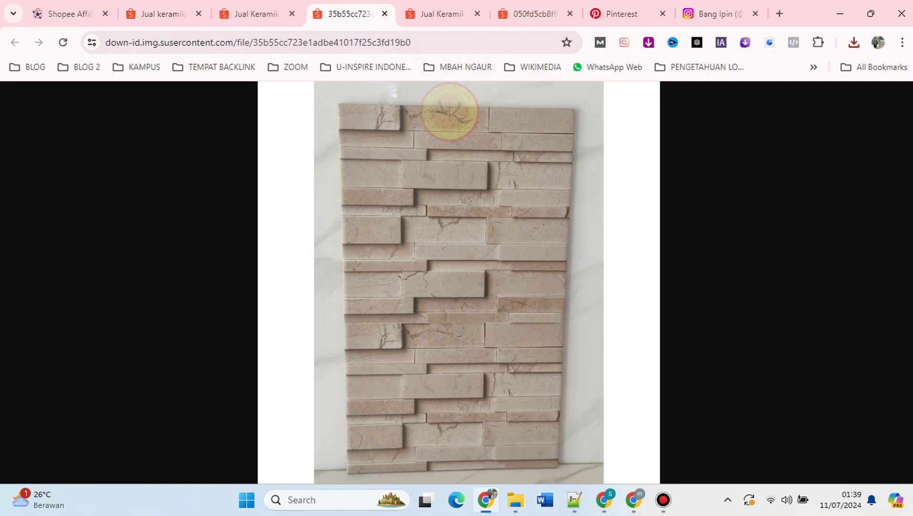
pyautogui.click(384, 13)
pyautogui.click(253, 13)
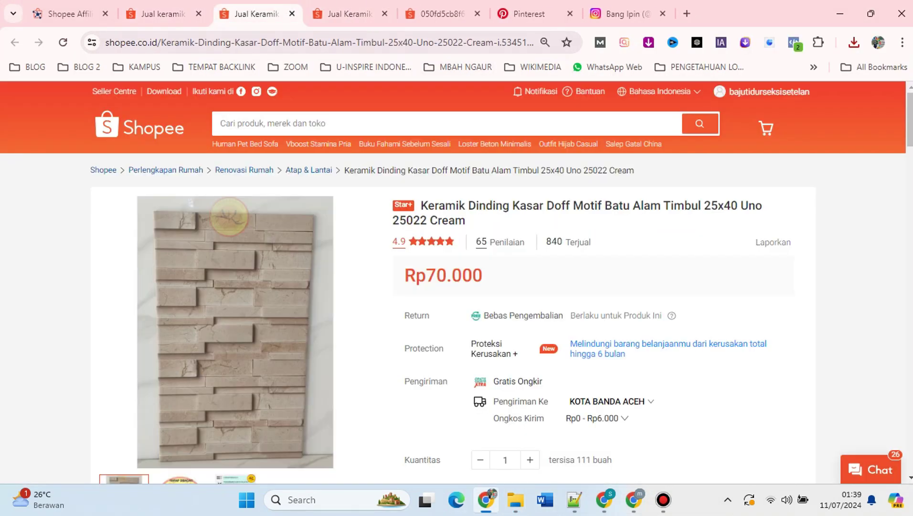
pyautogui.hotkey('ctrl', 'l')
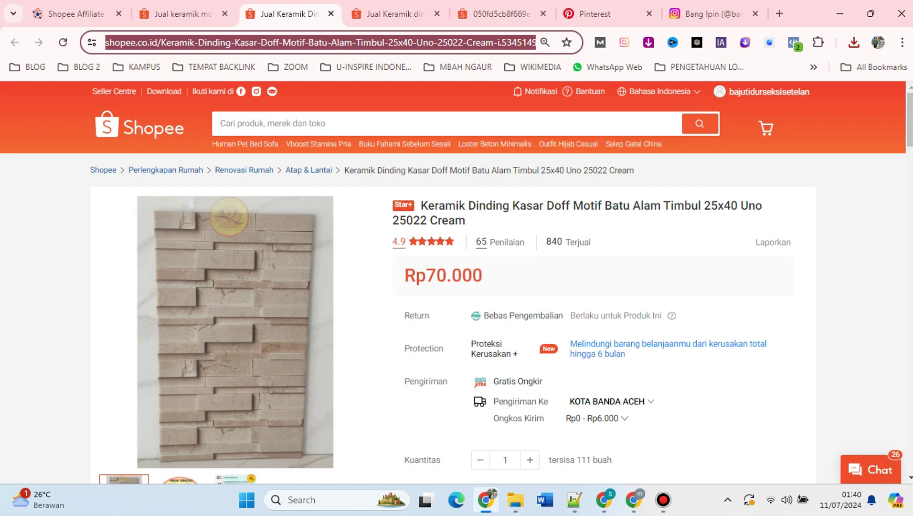
pyautogui.scroll(-1, 453, 324)
pyautogui.scroll(1, 453, 324)
# Open the Custom Link page in Shopee Affiliate and paste the Uno 25022 Cream product address as the link to convert.
pyautogui.hotkey('ctrl', '1')
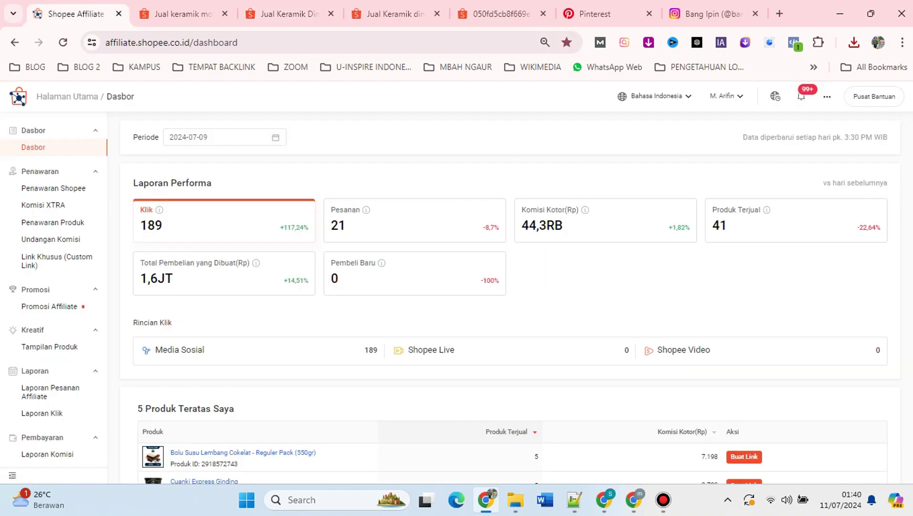
pyautogui.click(34, 260)
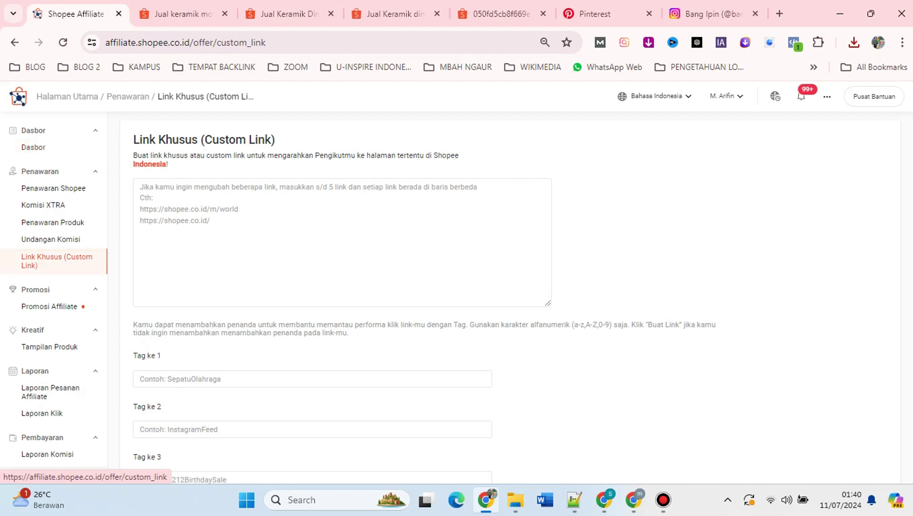
pyautogui.hotkey('ctrl', 'v')
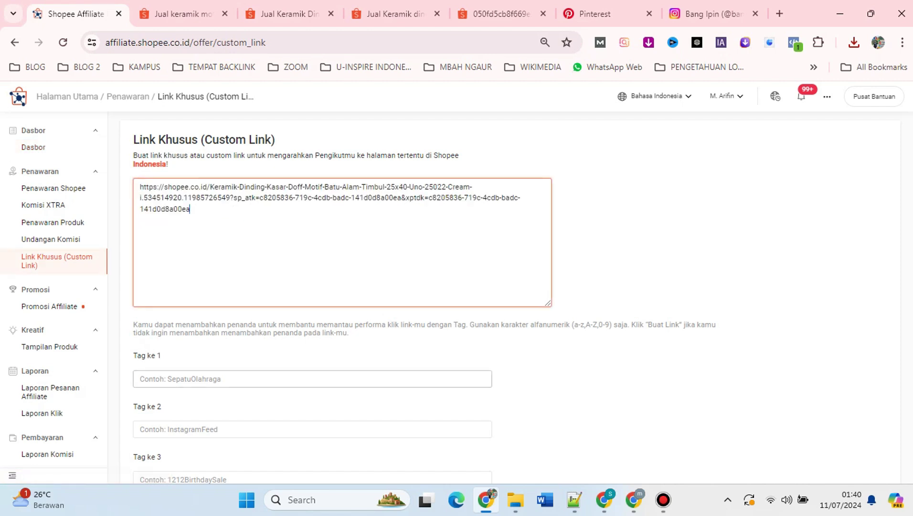
# Set the custom link's first tag to KERAMIKDINDINGMOTIFBATUALAM.
pyautogui.click(140, 379)
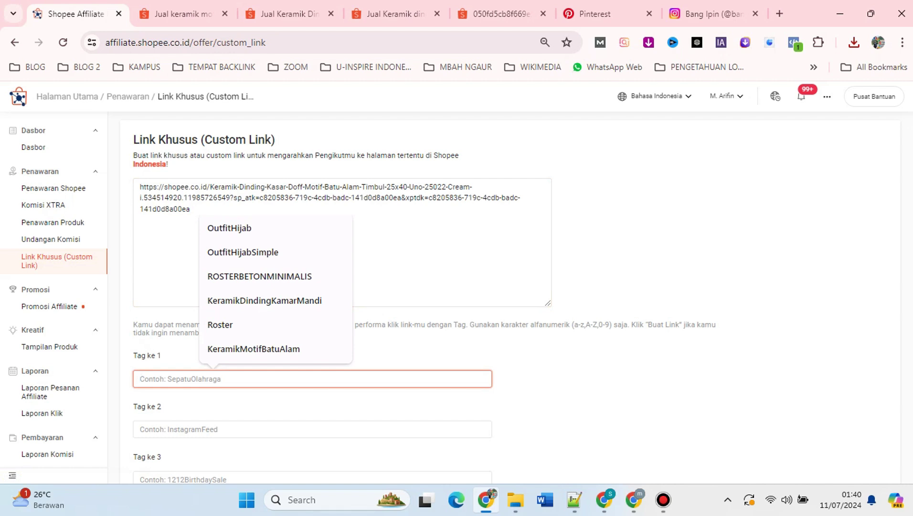
pyautogui.press('capslock')
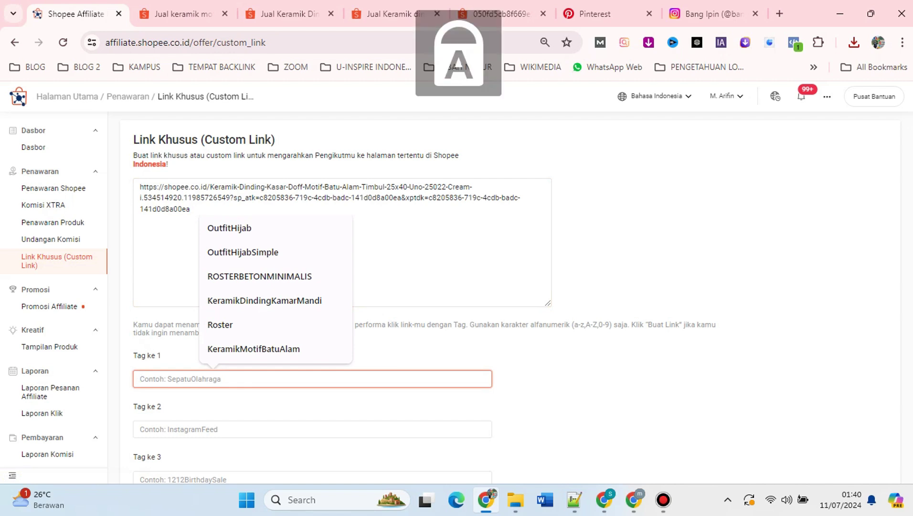
pyautogui.write('KERAMIKD')
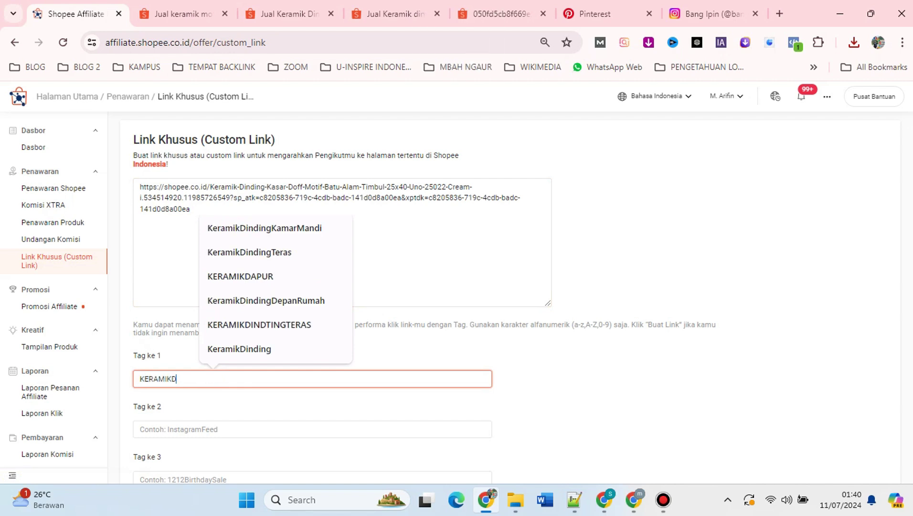
pyautogui.write('INDINGMOTIF')
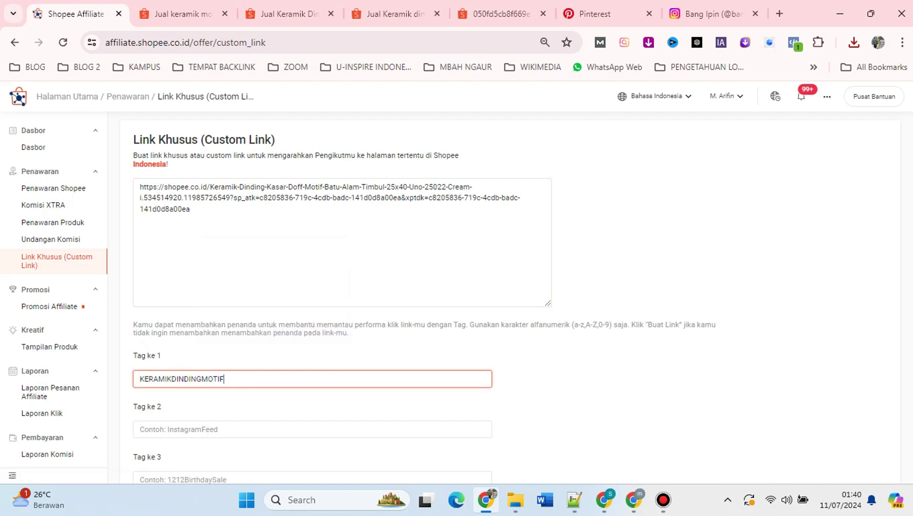
pyautogui.write('BATUALAM')
# Set the custom link's second tag to PINTEREST and generate the short affiliate link.
pyautogui.click(140, 429)
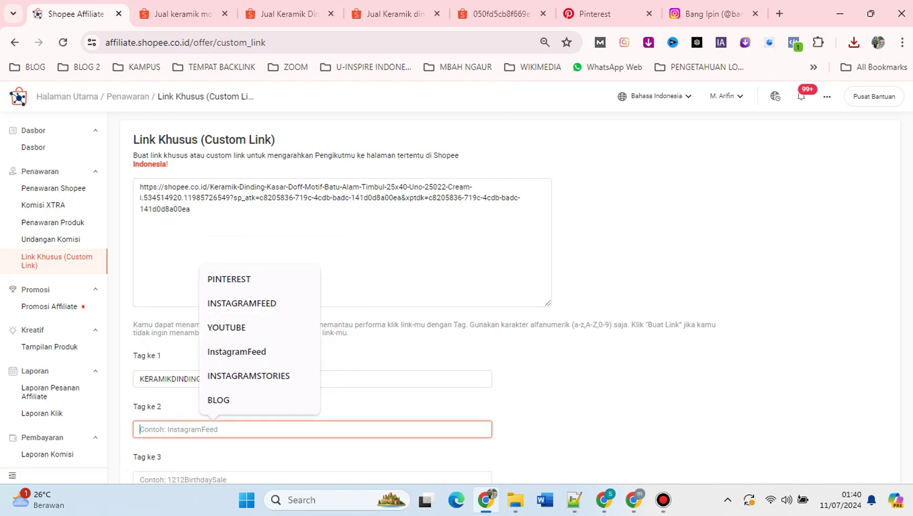
pyautogui.write('PINTE')
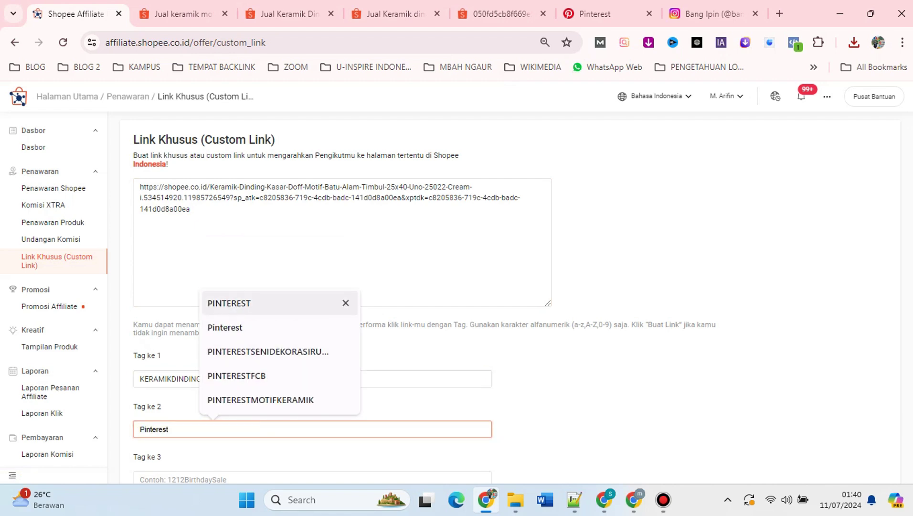
pyautogui.click(229, 303)
pyautogui.scroll(-5, 229, 302)
pyautogui.click(158, 381)
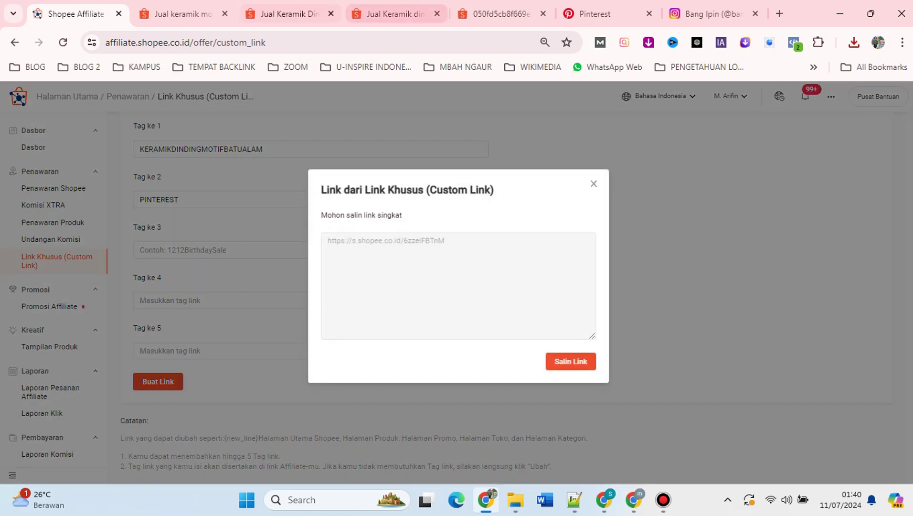
# Switch to the Chrome window with the motifkeramik Pinterest profile and start creating a new organic Pin.
pyautogui.moveTo(633, 500)
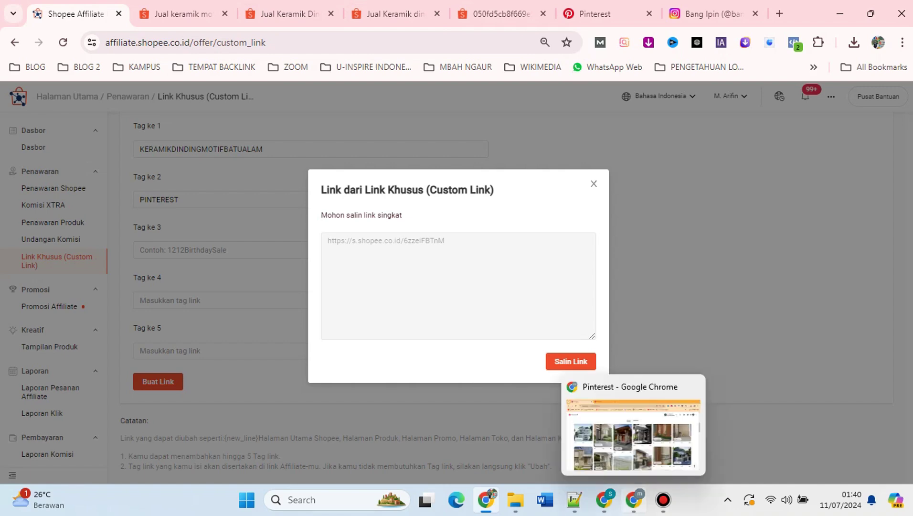
pyautogui.click(633, 434)
pyautogui.scroll(5, 453, 286)
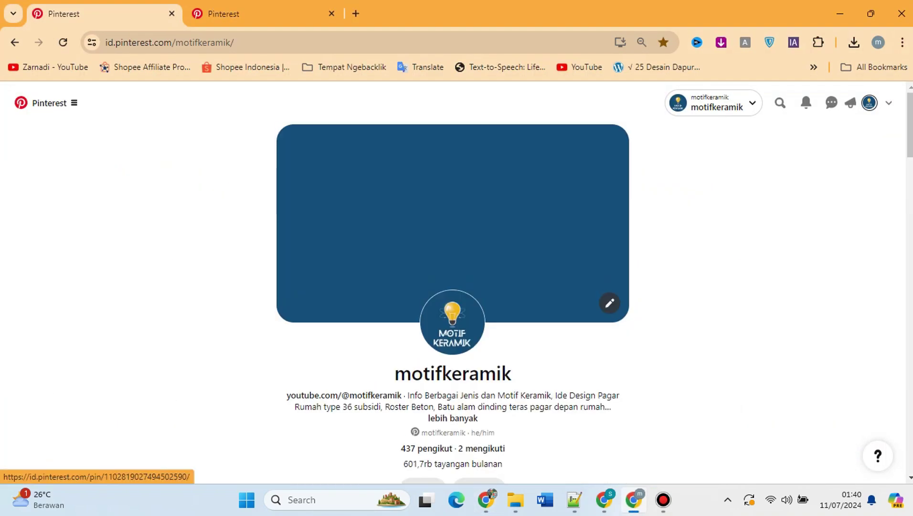
pyautogui.click(45, 103)
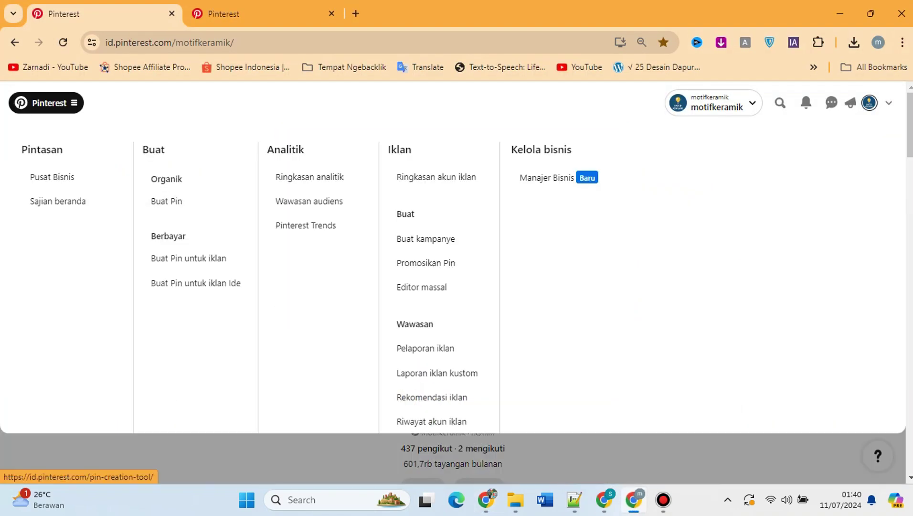
pyautogui.click(166, 200)
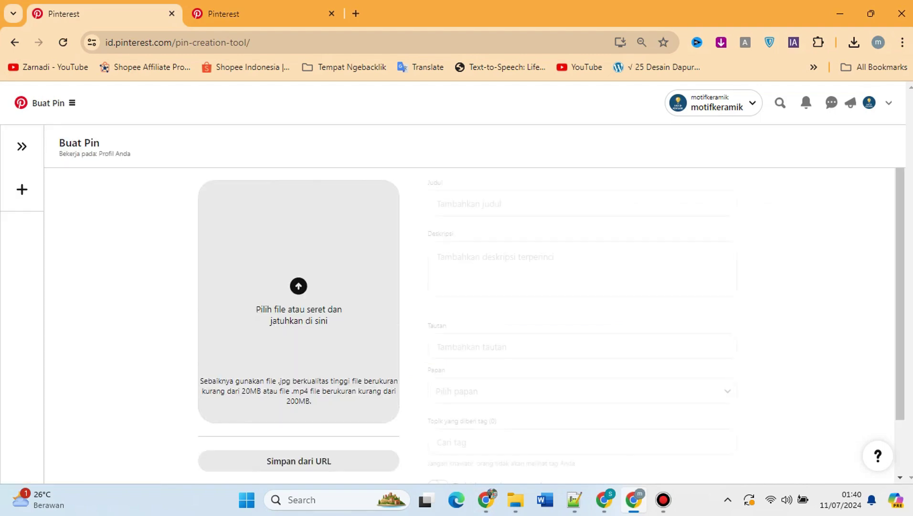
# Upload "keramik motif batu alam teras rumah (1)" from Downloads as the Pin image.
pyautogui.click(298, 285)
pyautogui.click(61, 201)
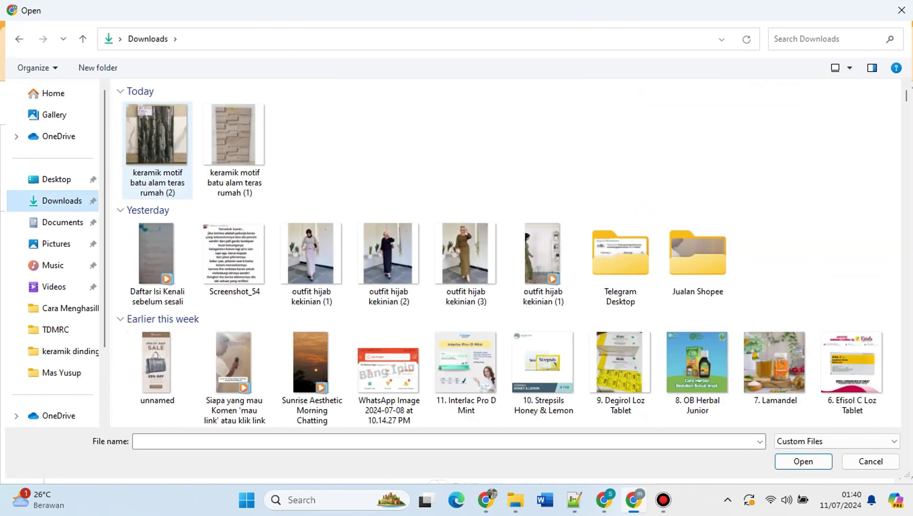
pyautogui.click(234, 143)
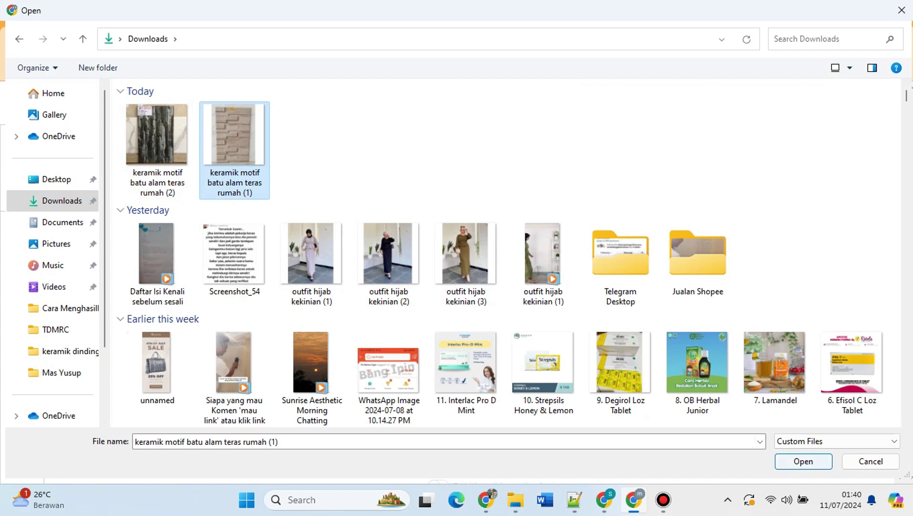
pyautogui.press('Return')
pyautogui.moveTo(573, 499)
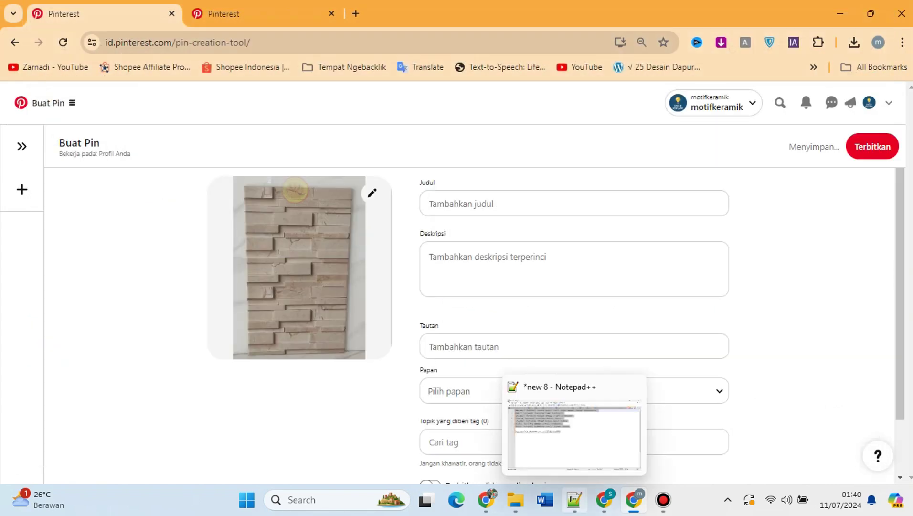
pyautogui.click(485, 499)
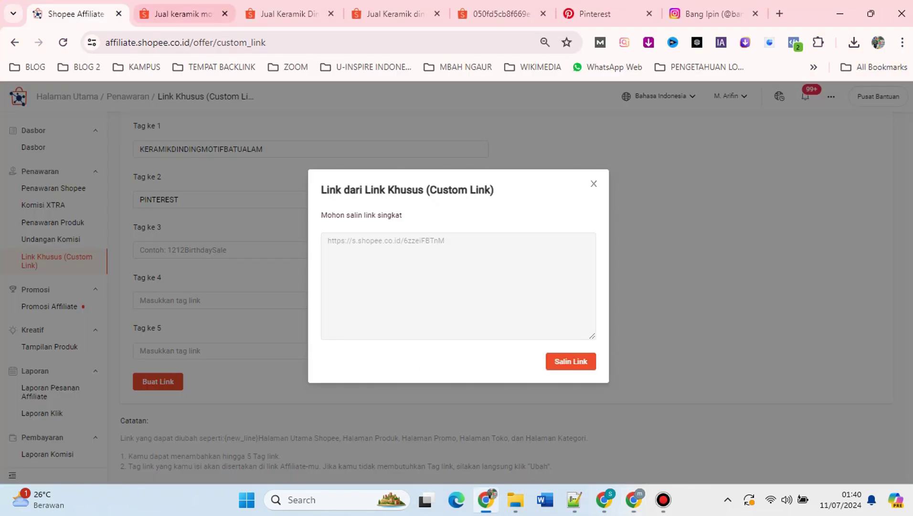
pyautogui.click(179, 13)
pyautogui.hotkey('ctrl', 'a')
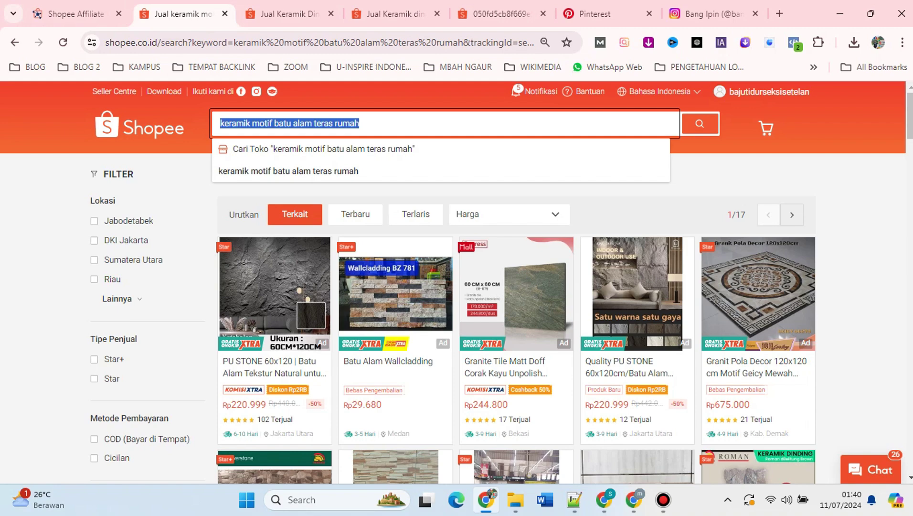
# Copy the seven tile keyword lines from the Notepad++ note and paste them into the Pin's description on Pinterest.
pyautogui.click(573, 500)
pyautogui.click(372, 163)
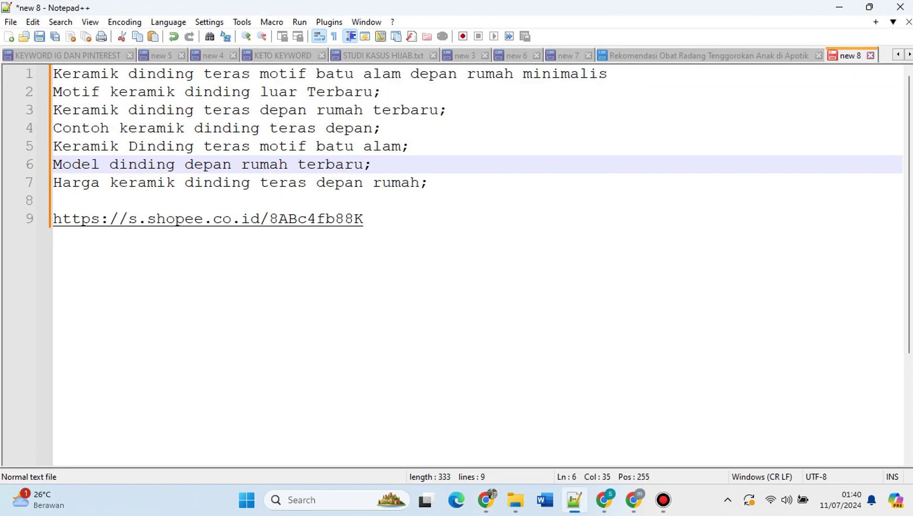
pyautogui.click(429, 182)
pyautogui.moveTo(428, 182); pyautogui.dragTo(53, 74)
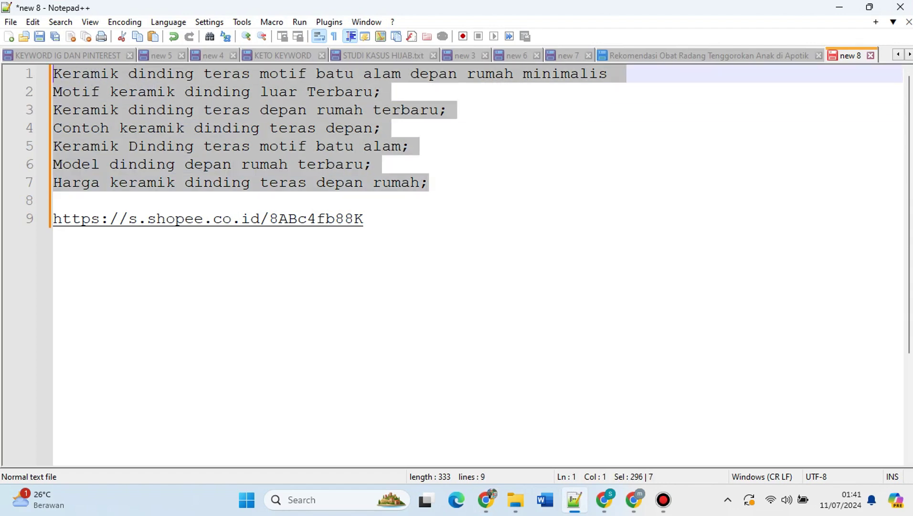
pyautogui.hotkey('ctrl', 'c')
pyautogui.hotkey('alt', 'Tab')
pyautogui.press('Tab')
pyautogui.hotkey('ctrl', 'v')
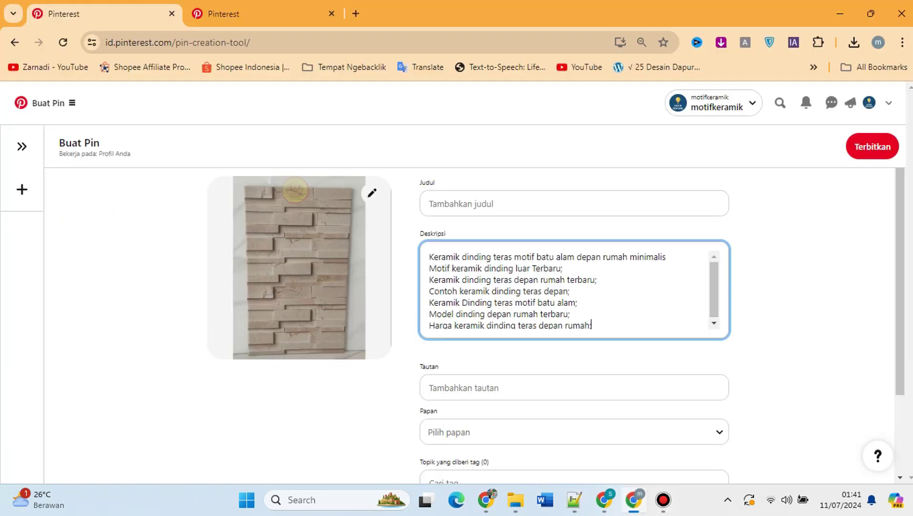
# Copy the first two description lines, through "Motif keramik dinding luar Terbaru;", into the Pin's title.
pyautogui.hotkey('ctrl', 'Home')
pyautogui.hotkey('shift', 'Down')
pyautogui.hotkey('shift', 'End')
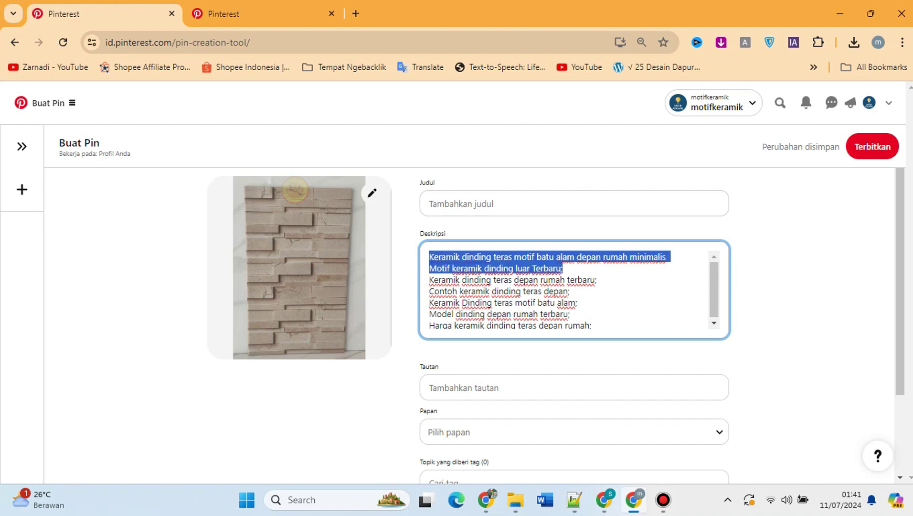
pyautogui.click(477, 203)
pyautogui.hotkey('ctrl', 'v')
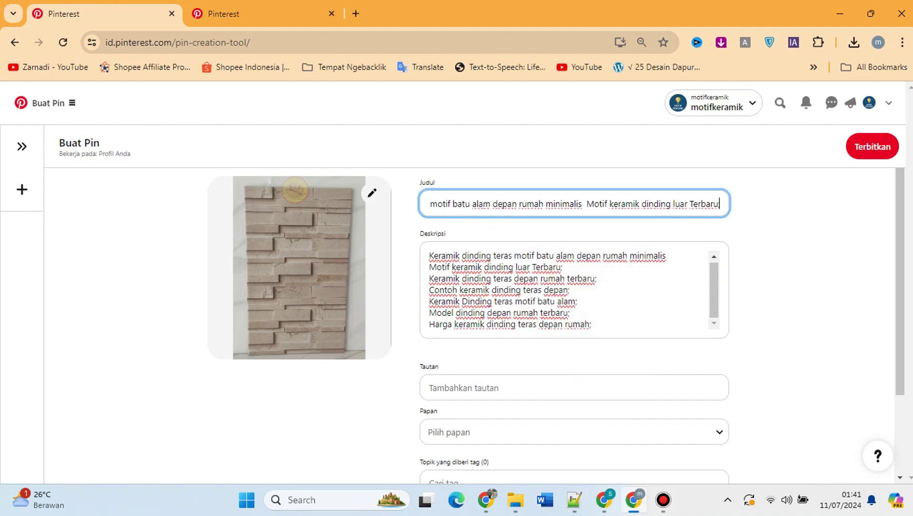
# Copy the generated Shopee affiliate short link and paste it into the Pin's link on Pinterest.
pyautogui.hotkey('alt', 'Tab')
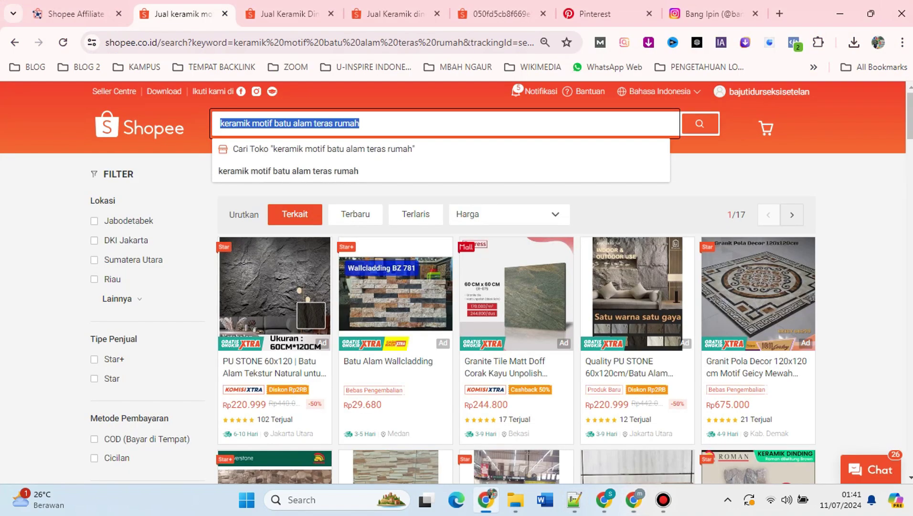
pyautogui.hotkey('ctrl', '1')
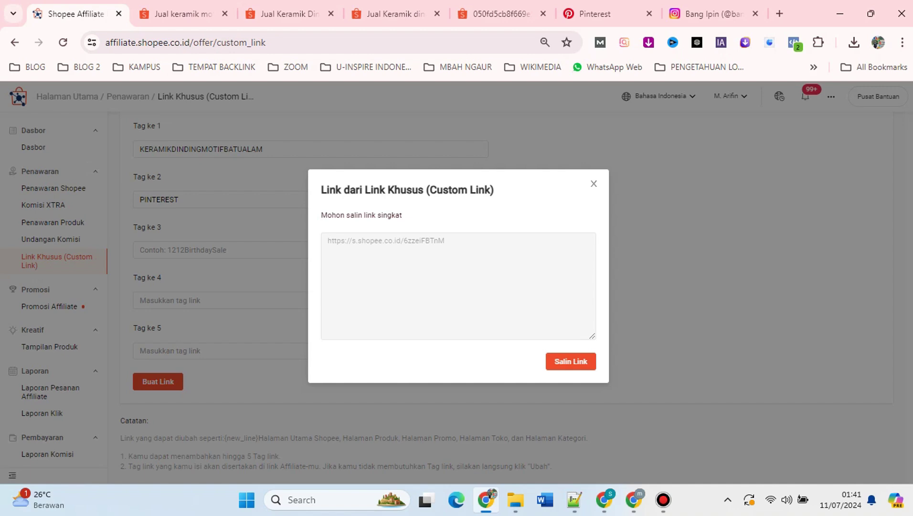
pyautogui.click(570, 361)
pyautogui.hotkey('alt', 'Tab')
pyautogui.click(573, 387)
pyautogui.hotkey('ctrl', 'v')
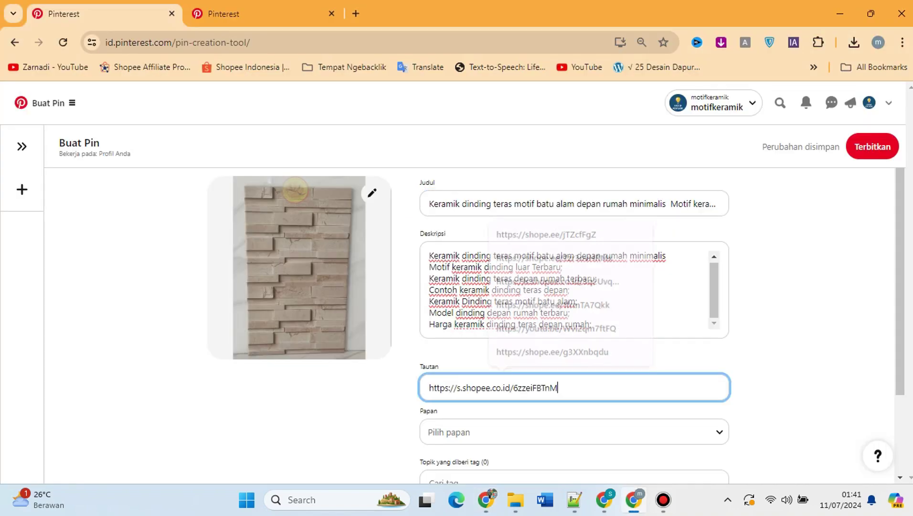
# Assign the Pin to the board "350 Model keramik dinding teras depan terbaru".
pyautogui.press('Tab')
pyautogui.press('Return')
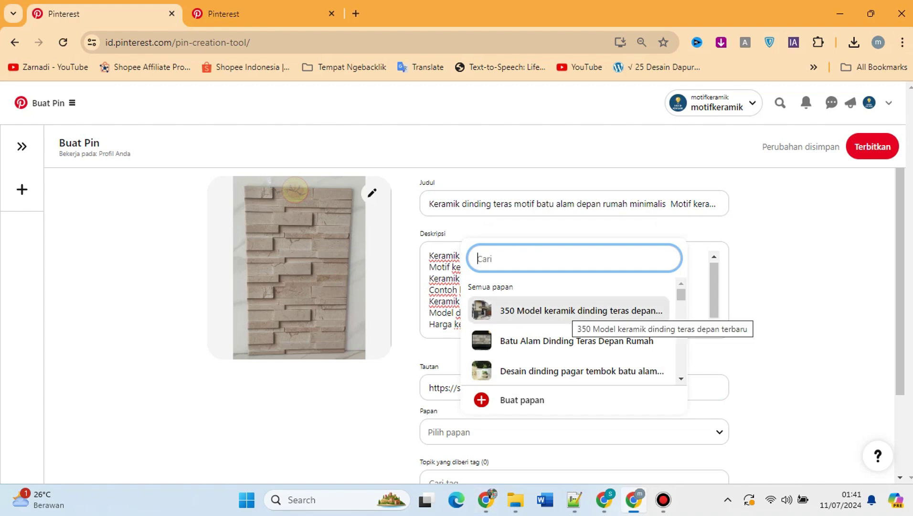
pyautogui.scroll(-2, 554, 320)
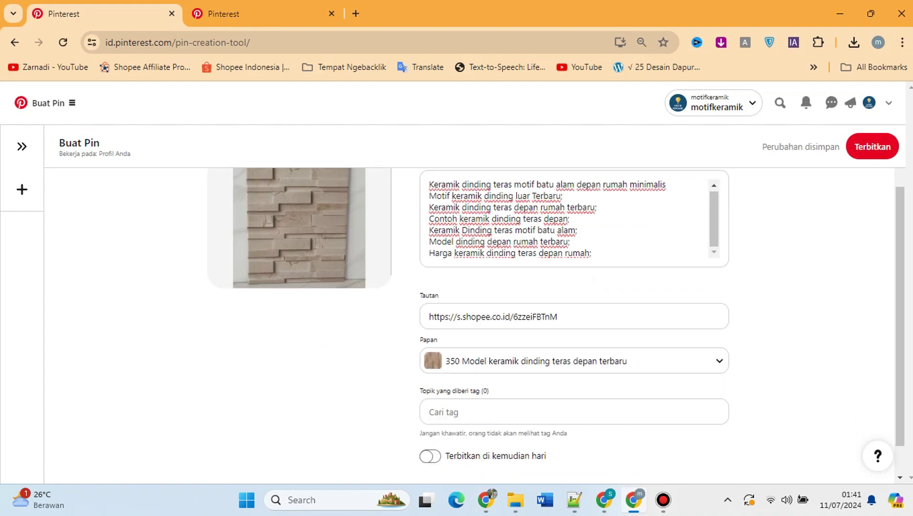
# Add a topic tag by searching for "DINDING", and publish the Pin.
pyautogui.click(429, 376)
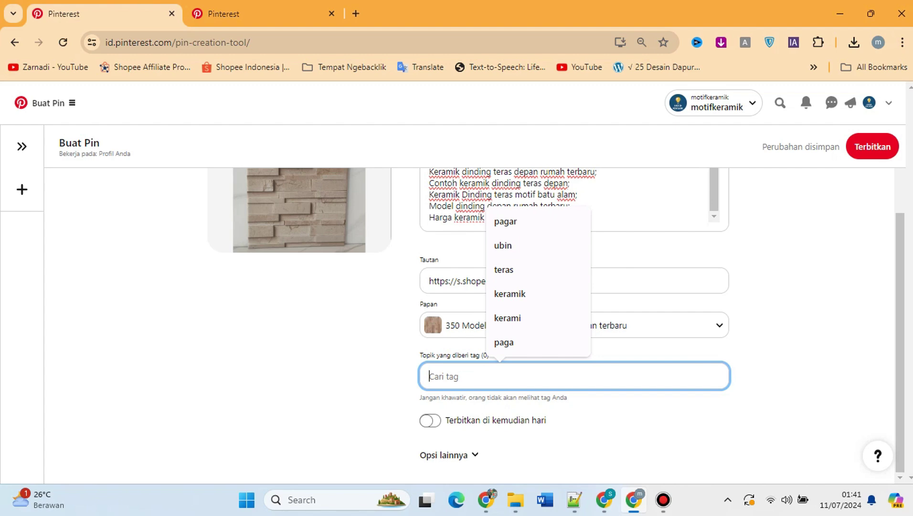
pyautogui.write('DIN')
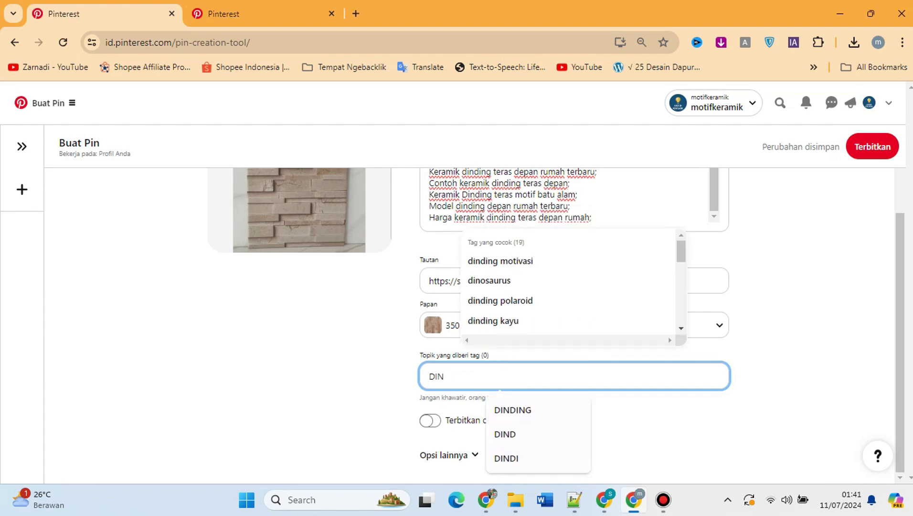
pyautogui.write('DING')
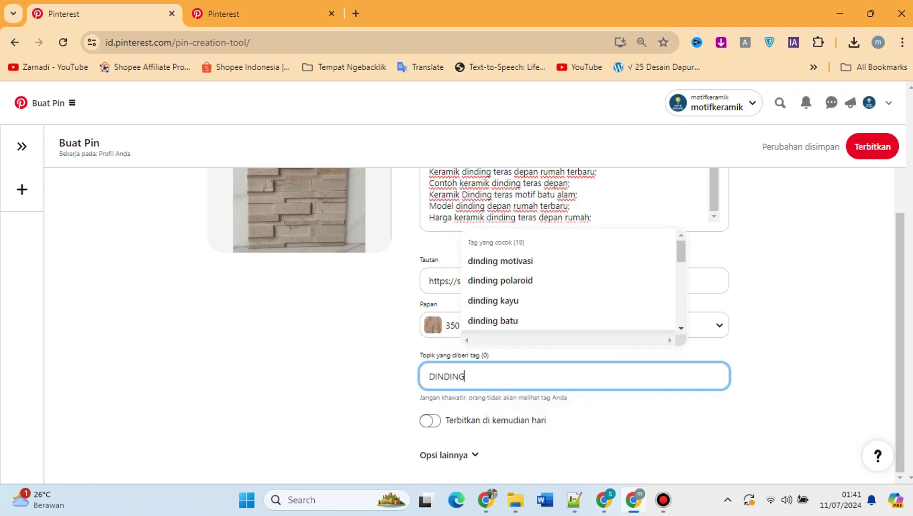
pyautogui.press('Return')
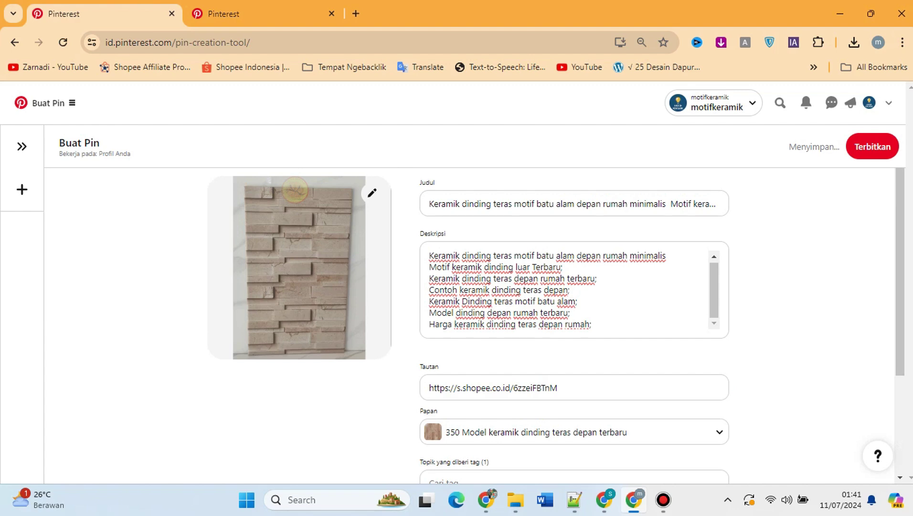
pyautogui.click(872, 147)
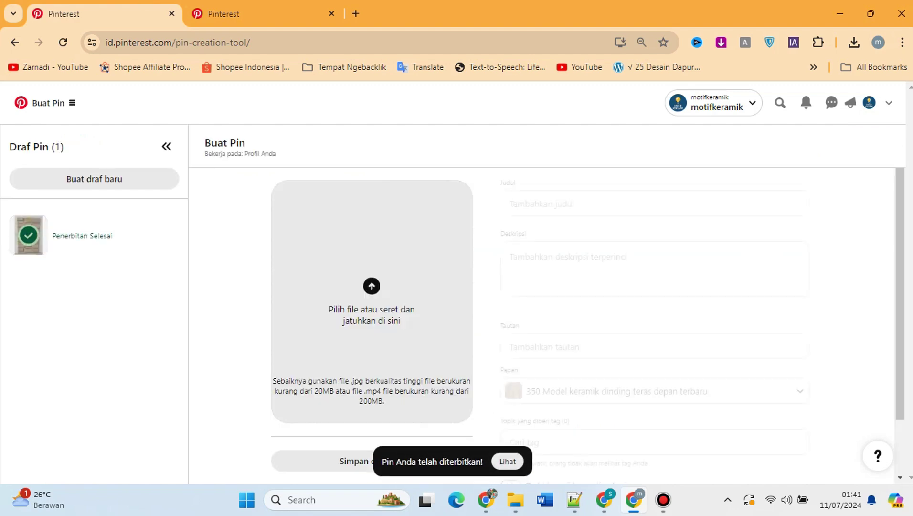
# In the Shopee Chrome window, close the product image tab and photo viewer, and copy the LAGUNA Amazone Black tile's product URL.
pyautogui.click(486, 499)
pyautogui.click(501, 13)
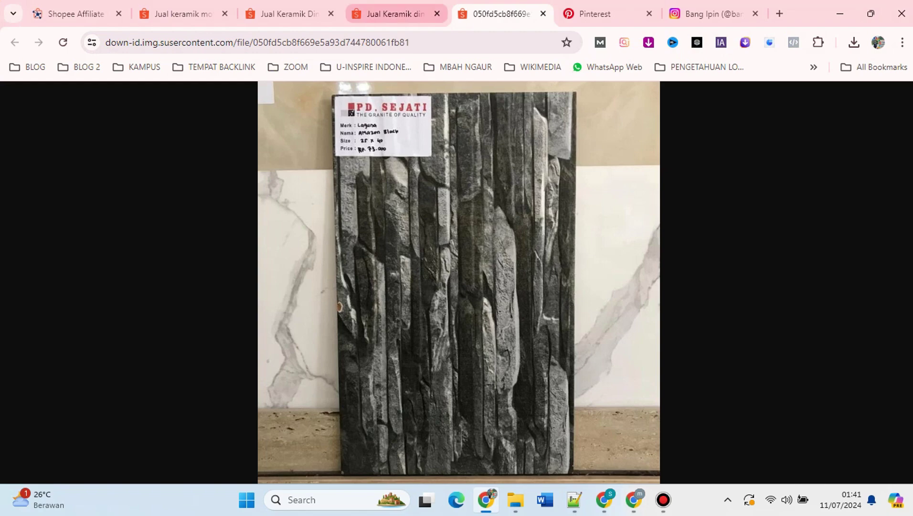
pyautogui.hotkey('ctrl', 'shift', 'Tab')
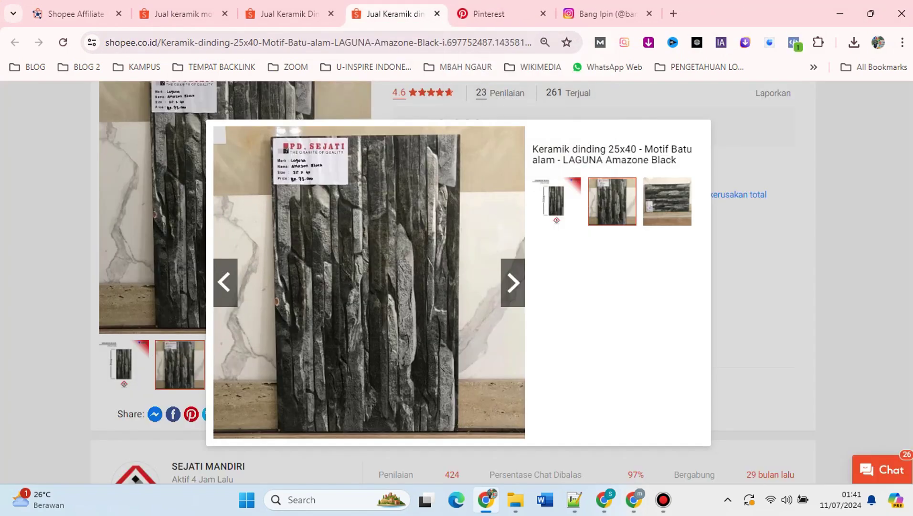
pyautogui.click(543, 14)
pyautogui.press('Escape')
pyautogui.scroll(3, 454, 286)
pyautogui.hotkey('ctrl', 'l')
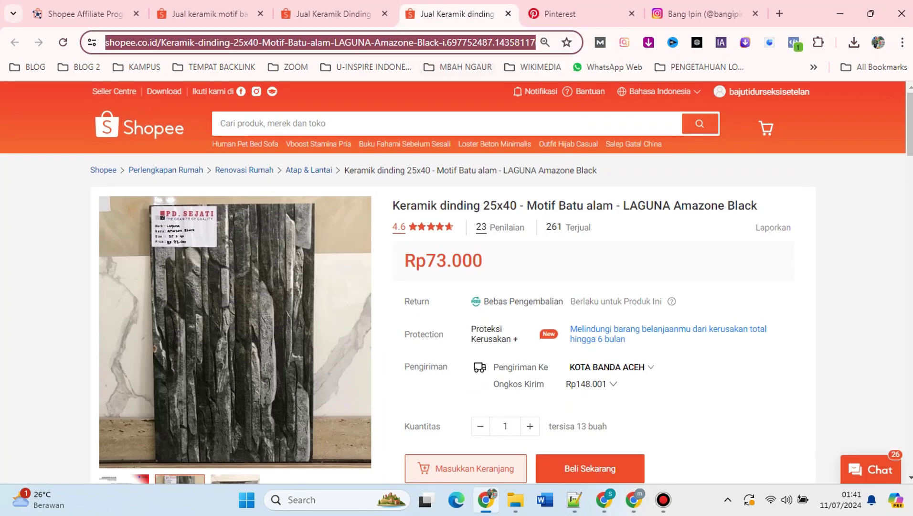
# Replace the custom link's source URL with the LAGUNA tile URL, generate its affiliate link with the existing tags, and copy it.
pyautogui.hotkey('ctrl', '1')
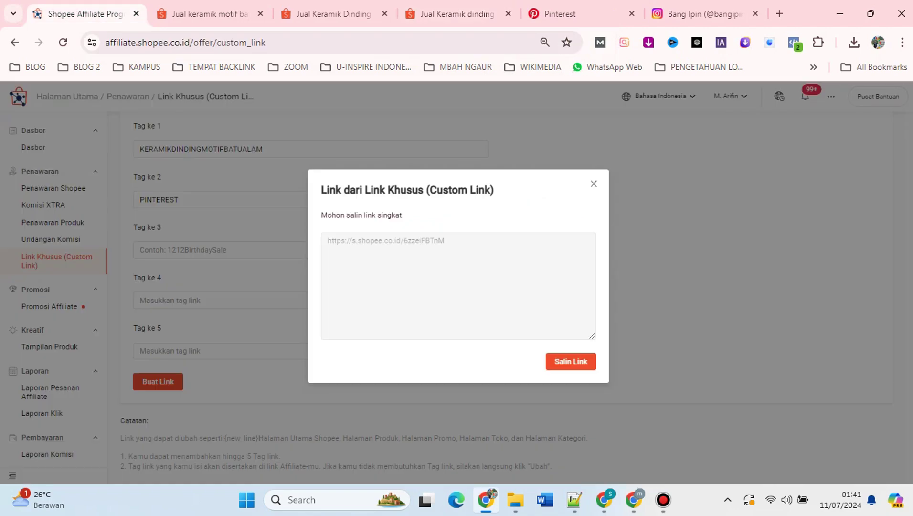
pyautogui.press('Escape')
pyautogui.scroll(5, 425, 296)
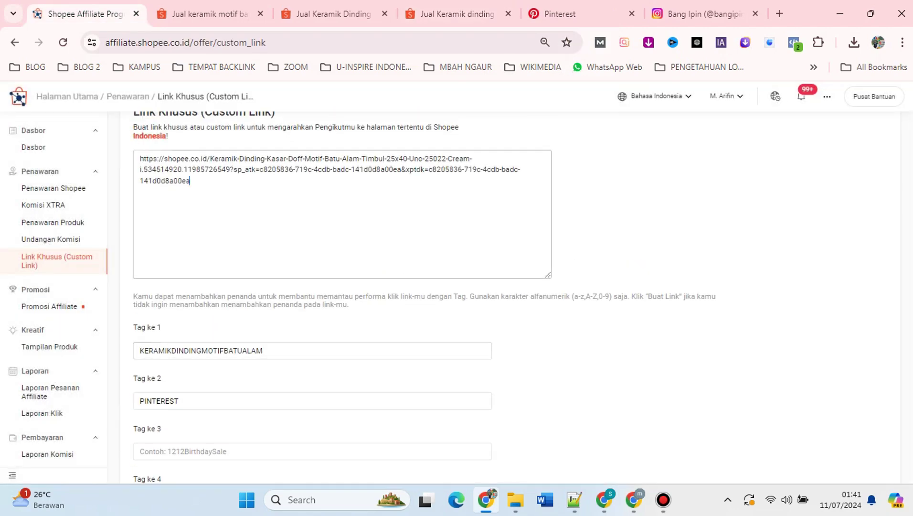
pyautogui.hotkey('ctrl', 'a')
pyautogui.hotkey('ctrl', 'v')
pyautogui.scroll(-4, 425, 296)
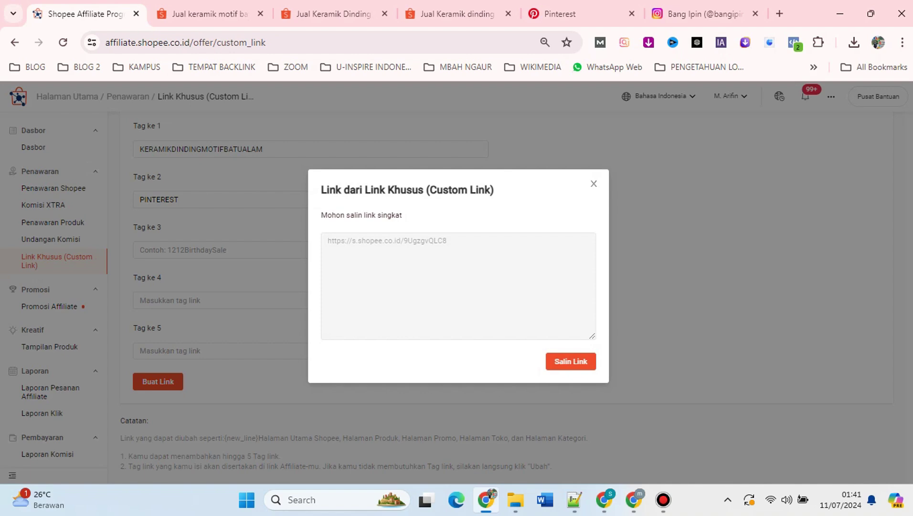
pyautogui.click(570, 361)
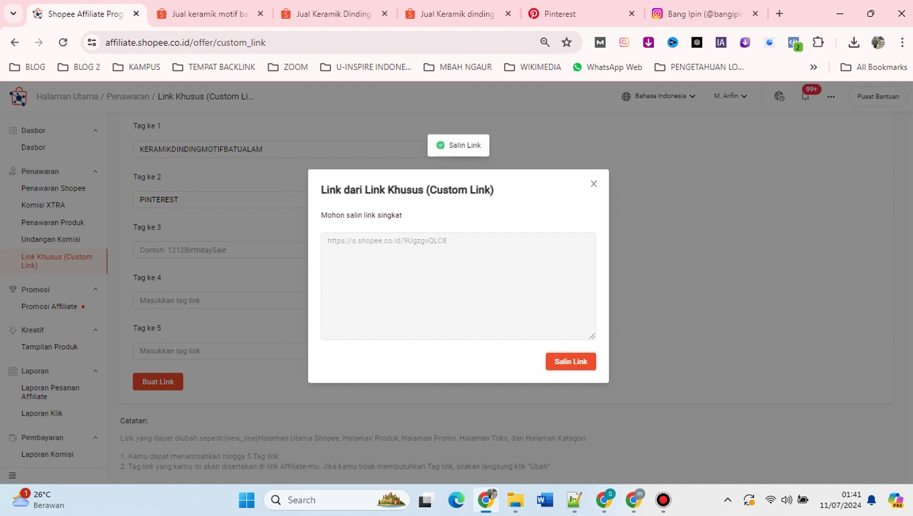
# On Pinterest, upload "keramik motif batu alam teras rumah (2)" from Downloads for a new Pin and paste the copied affiliate link.
pyautogui.click(634, 499)
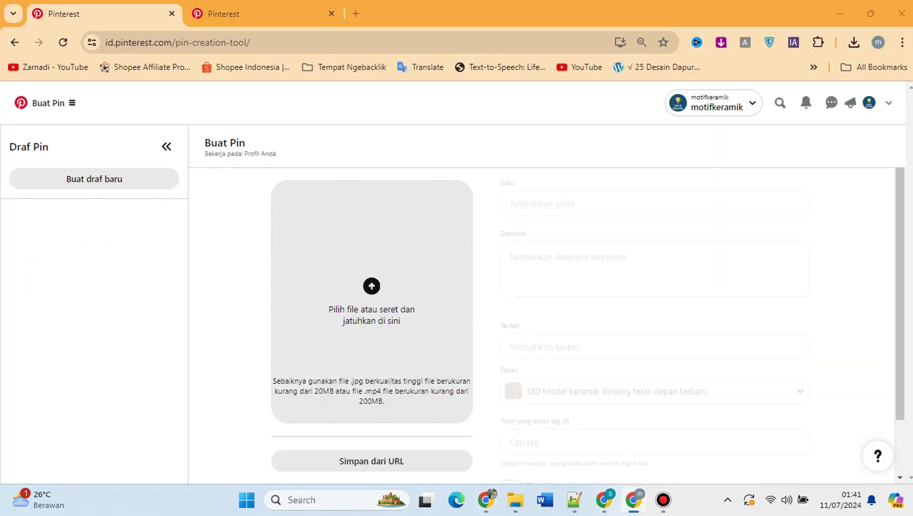
pyautogui.click(371, 296)
pyautogui.click(158, 139)
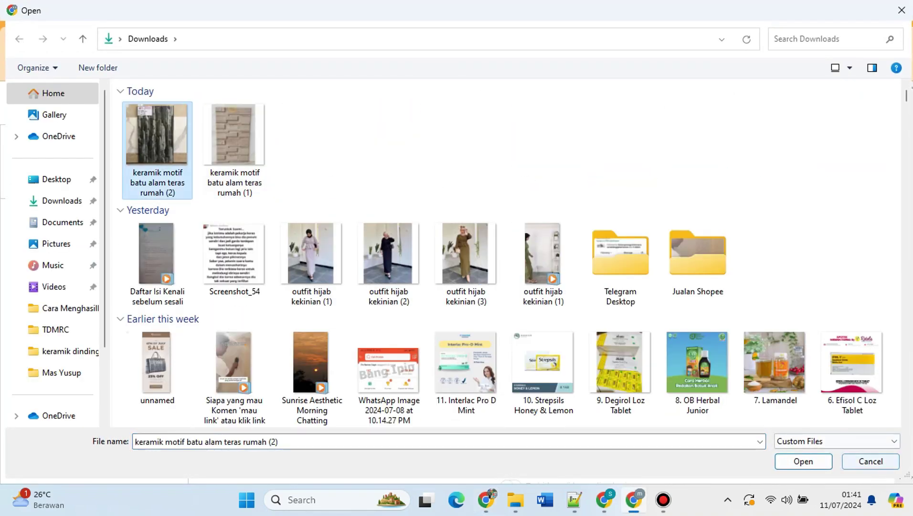
pyautogui.click(803, 461)
pyautogui.click(526, 346)
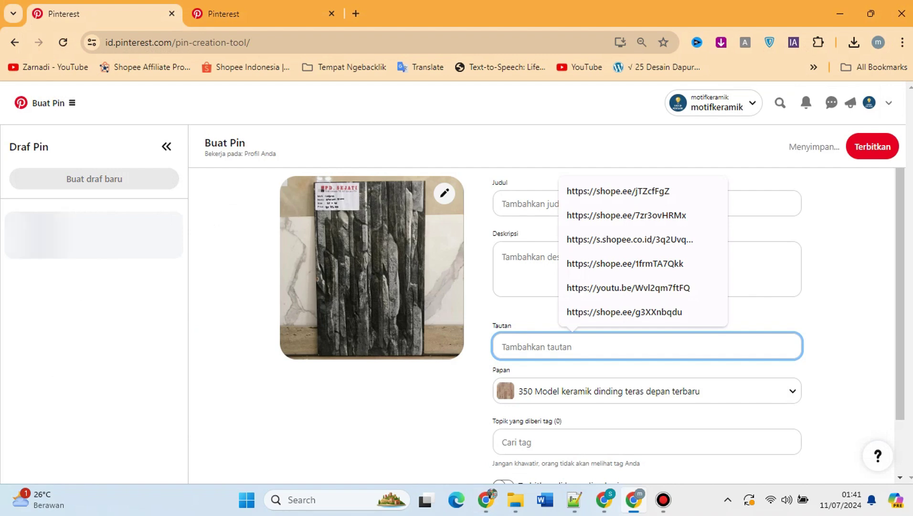
pyautogui.hotkey('ctrl', 'v')
# Copy the seven selected keyword lines from the Notepad++ note into the new Pin's description.
pyautogui.hotkey('alt', 'Tab')
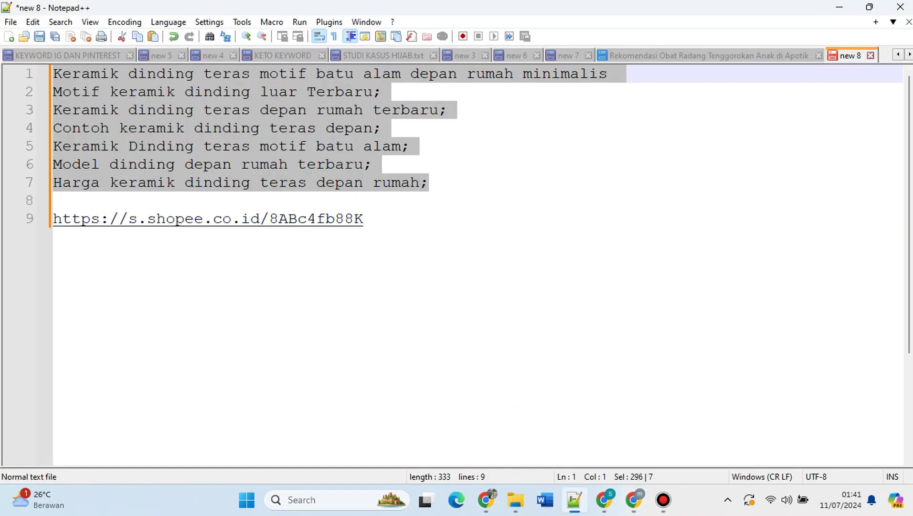
pyautogui.hotkey('ctrl', 'c')
pyautogui.hotkey('alt', 'Tab')
pyautogui.hotkey('shift', 'Tab')
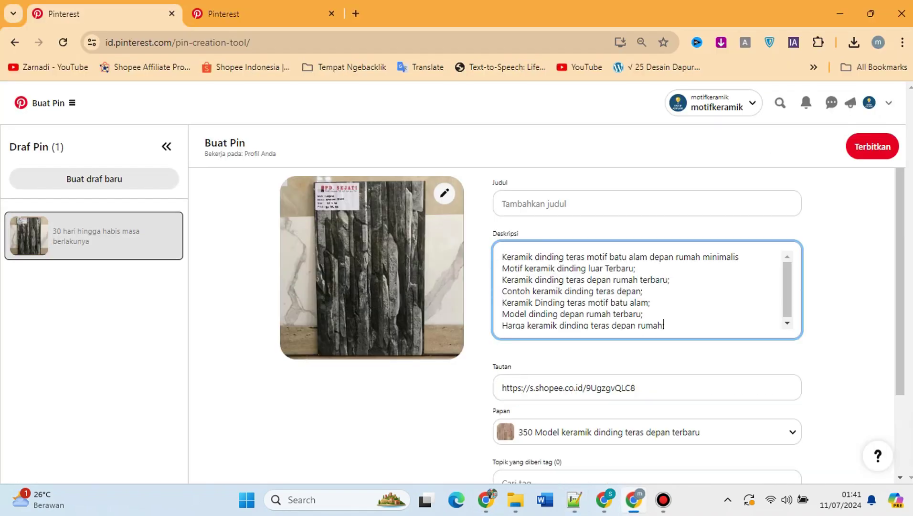
pyautogui.hotkey('ctrl', 'v')
# Copy the description's first two lines, through "Motif keramik dinding luar Terbaru;", into the second Pin's title.
pyautogui.moveTo(633, 268); pyautogui.dragTo(501, 257)
pyautogui.hotkey('ctrl', 'c')
pyautogui.hotkey('shift', 'Tab')
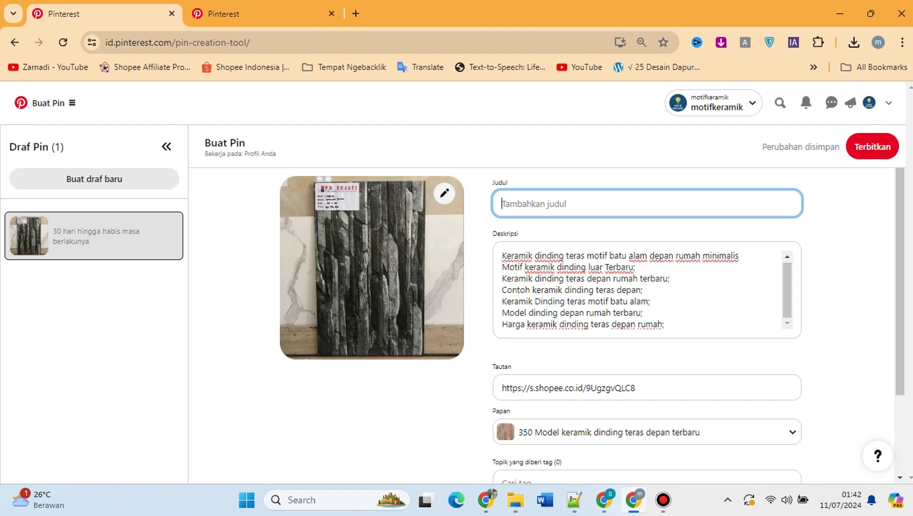
pyautogui.hotkey('ctrl', 'v')
# Search the topic tags for "DINDI", add the "dinding batu" tag, and publish the second Pin.
pyautogui.press('Tab')
pyautogui.press('Tab')
pyautogui.press('Tab')
pyautogui.press('Tab')
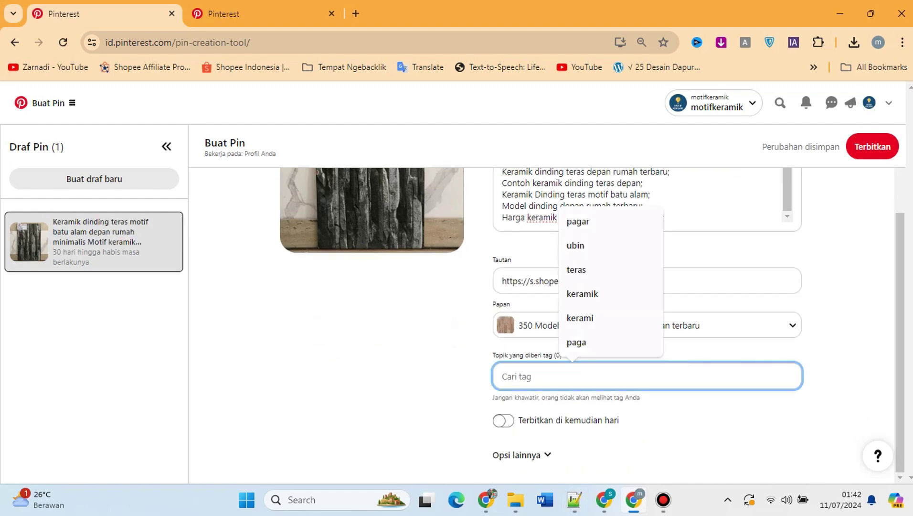
pyautogui.write('DINDI')
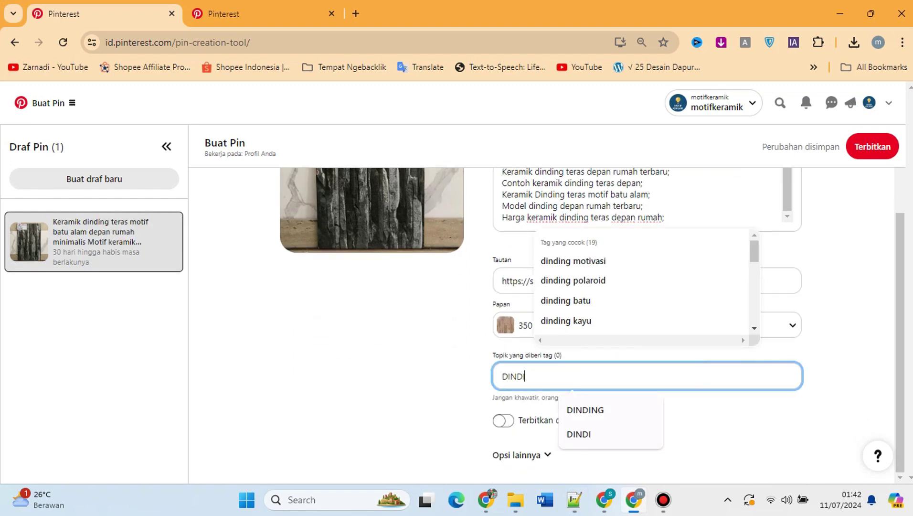
pyautogui.click(566, 300)
pyautogui.click(873, 147)
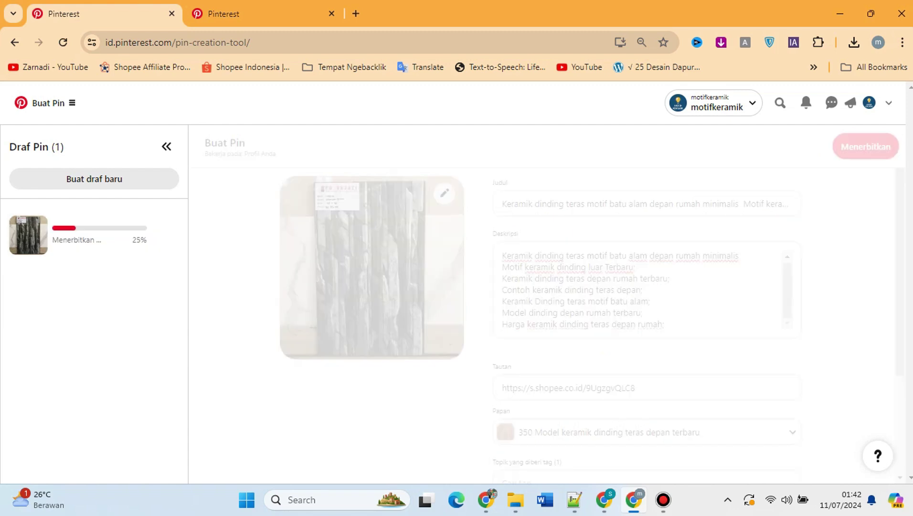
# Open and refresh the motifkeramik profile, and examine its created Pins with their view, save and click statistics.
pyautogui.hotkey('ctrl', 'Tab')
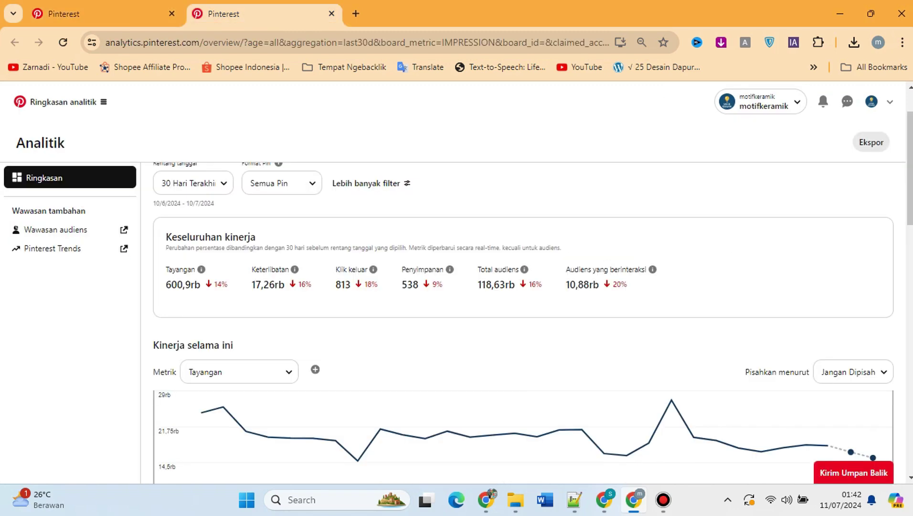
pyautogui.hotkey('ctrl', 'shift', 'Tab')
pyautogui.click(869, 102)
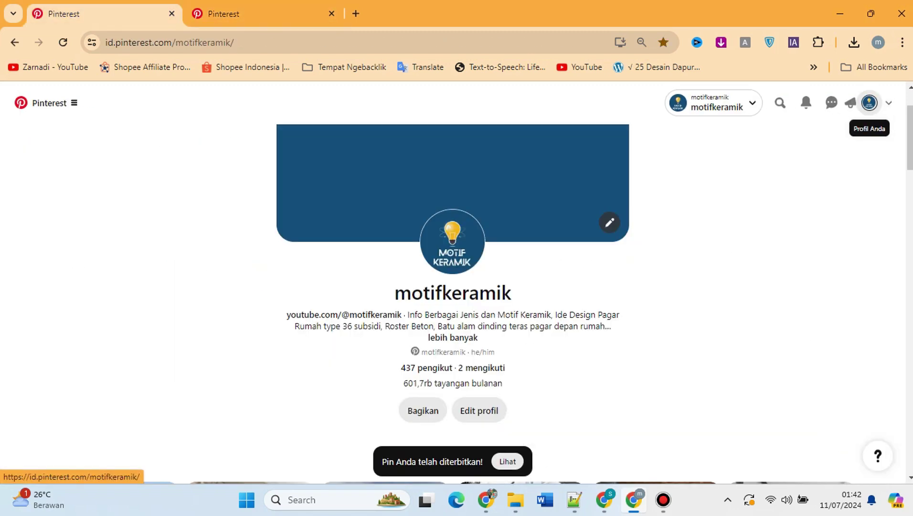
pyautogui.scroll(-6, 248, 311)
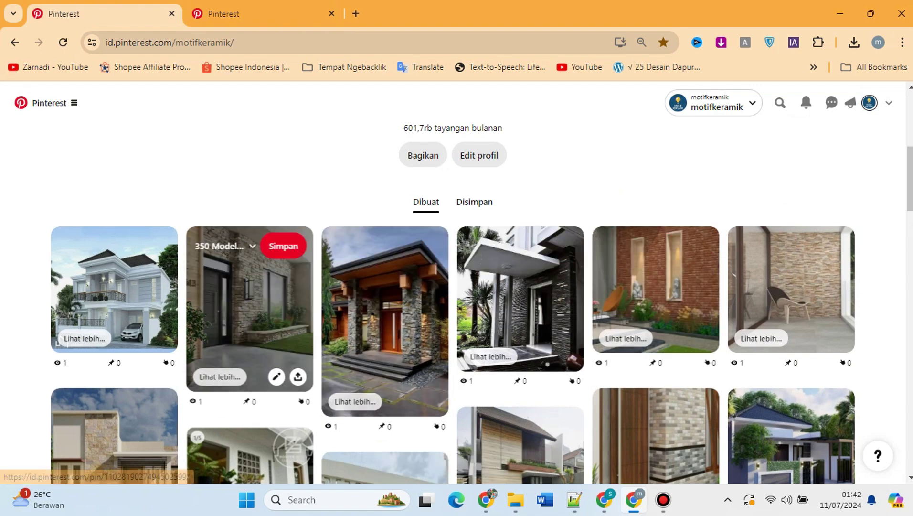
pyautogui.press('F5')
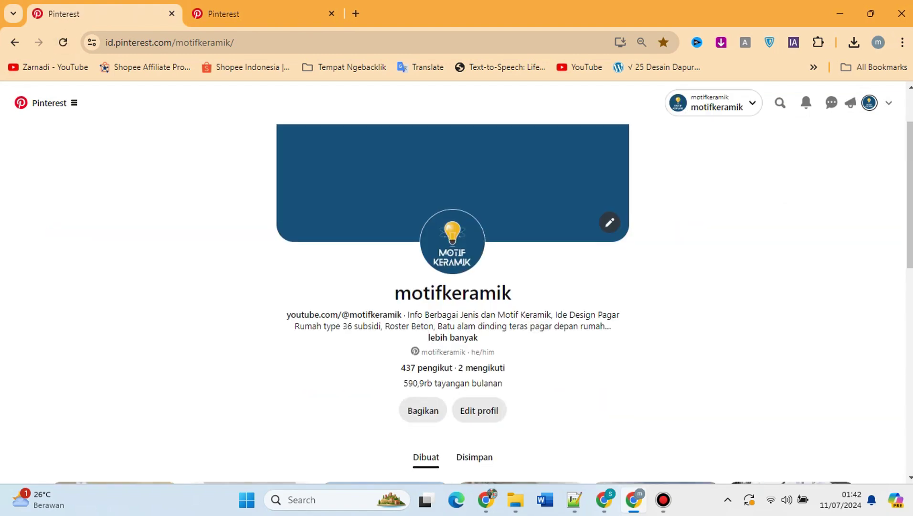
pyautogui.scroll(2, 247, 289)
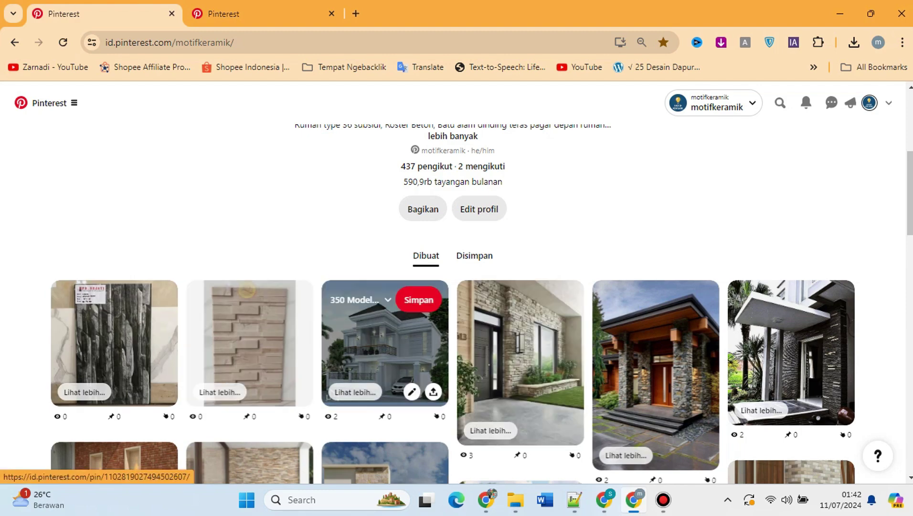
pyautogui.scroll(5, 249, 335)
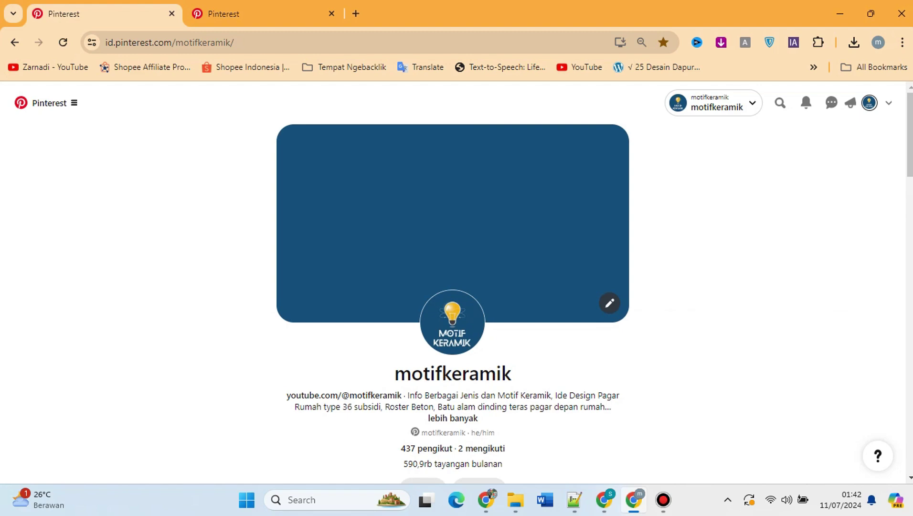
pyautogui.scroll(-4, 453, 286)
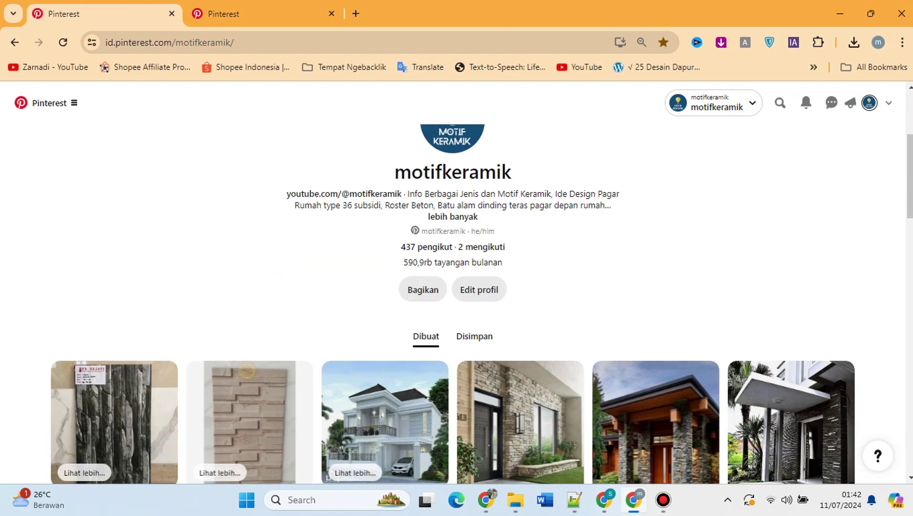
pyautogui.scroll(-7, 575, 423)
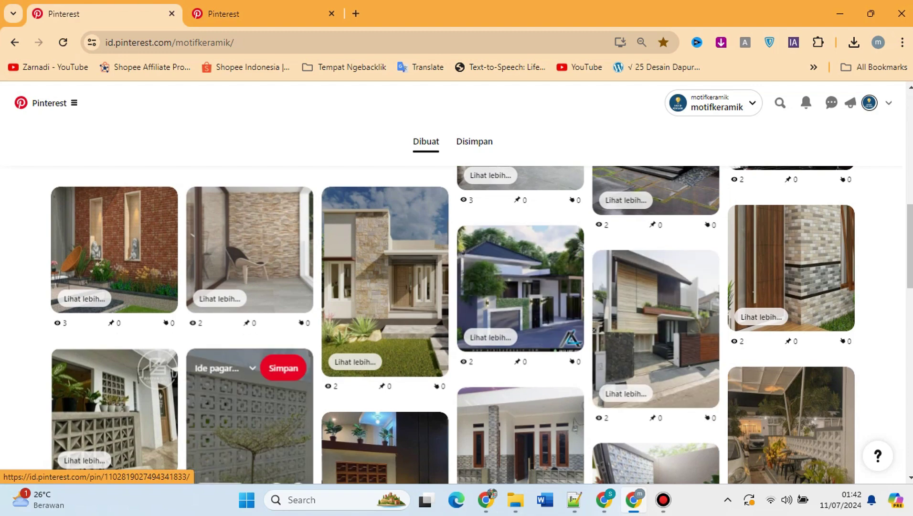
pyautogui.scroll(-3, 481, 325)
pyautogui.scroll(-2, 655, 334)
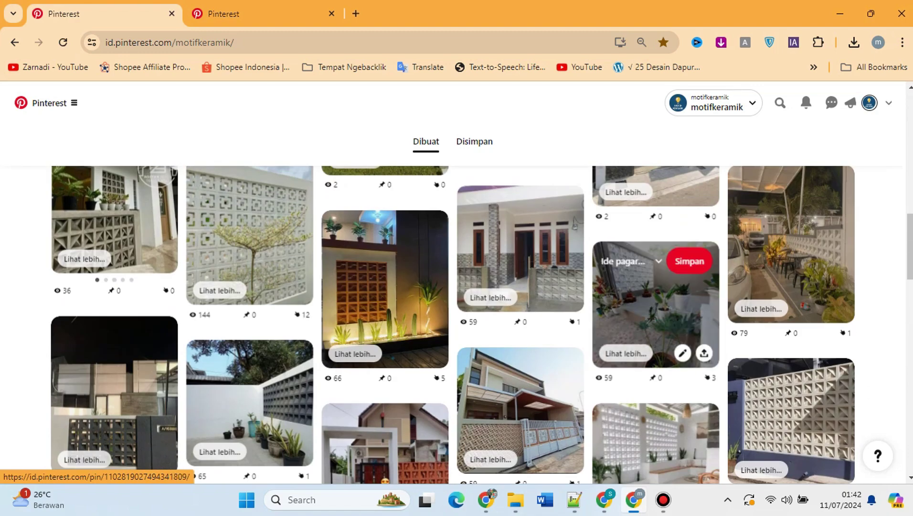
# Examine the view, save and click statistics of the outfithijabsimple profile's Pins, and go back to the motifkeramik profile header.
pyautogui.click(485, 499)
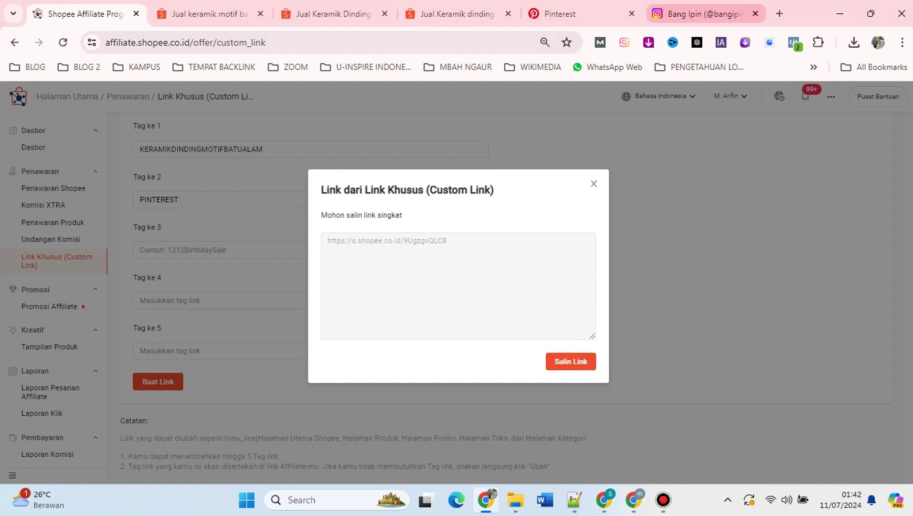
pyautogui.hotkey('ctrl', '5')
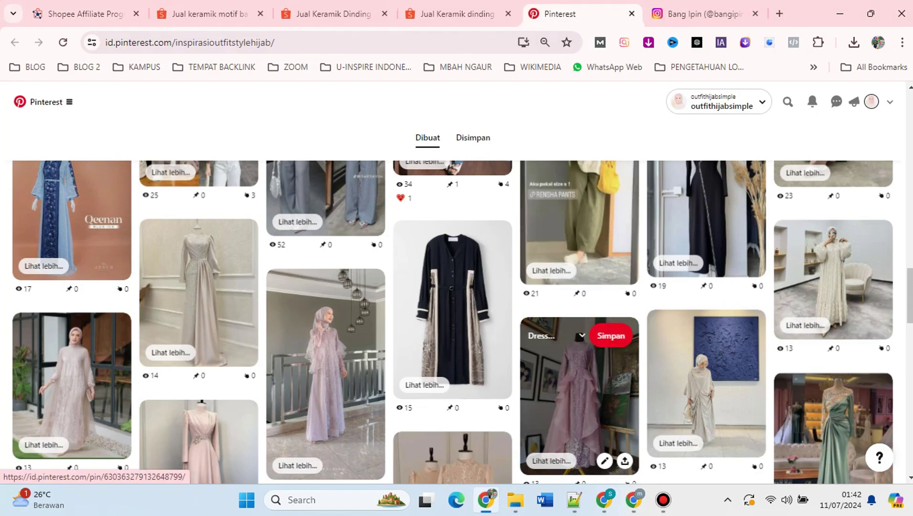
pyautogui.scroll(-4, 579, 378)
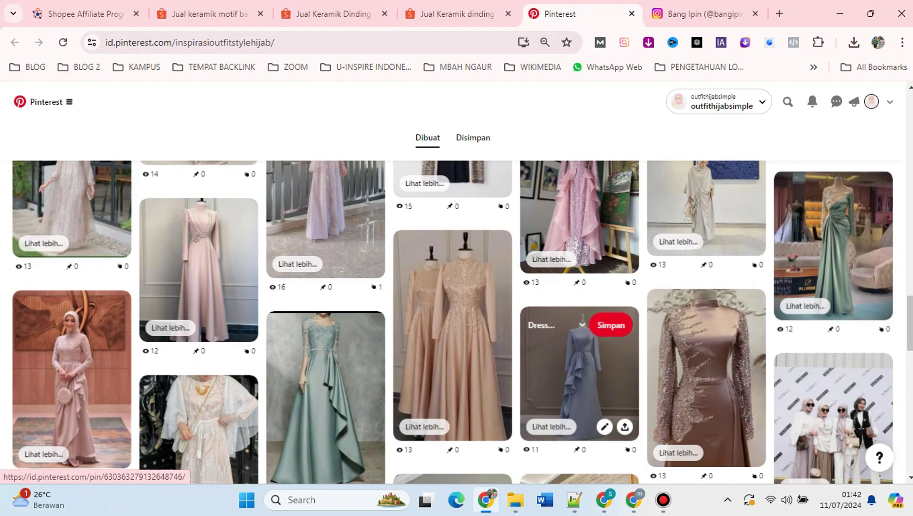
pyautogui.scroll(-10, 579, 378)
pyautogui.hotkey('alt', 'Tab')
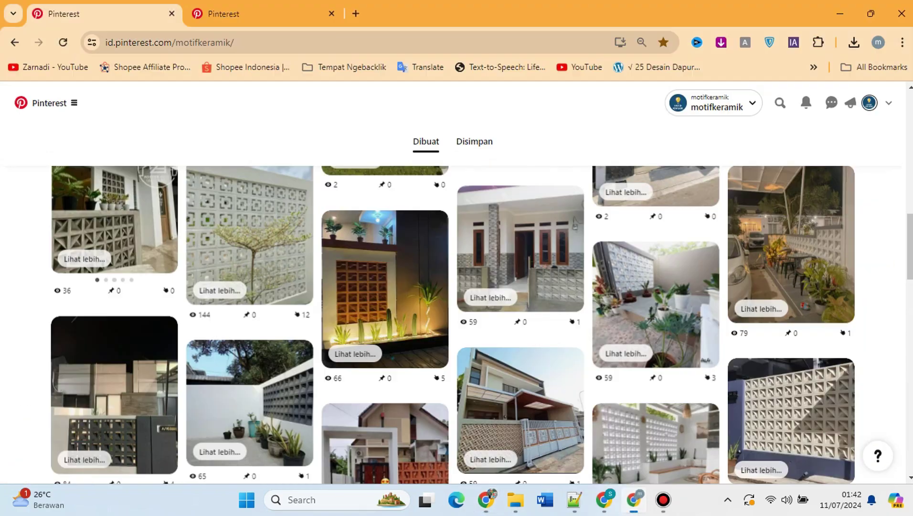
pyautogui.scroll(15, 521, 411)
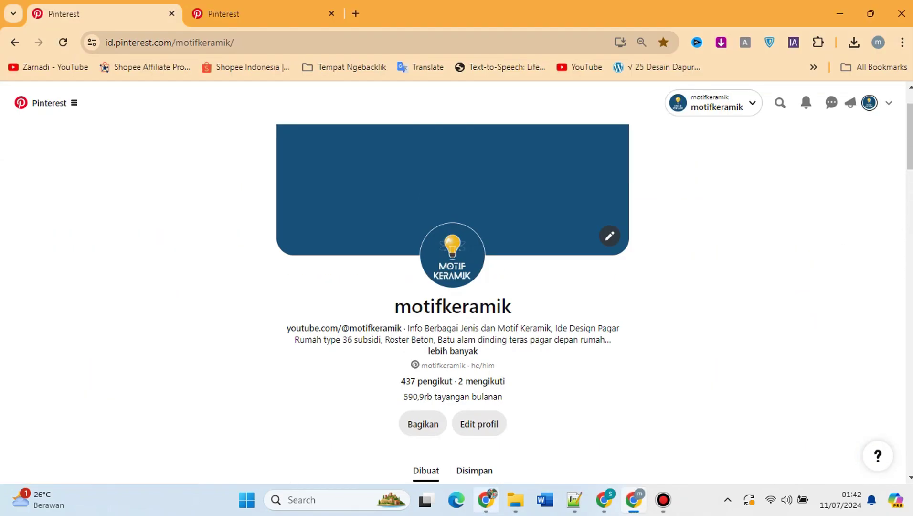
# Close the generated custom link in the Shopee affiliate site, open the Laporan Klik report, and examine its Pakai Tag and Perujuk columns.
pyautogui.click(485, 499)
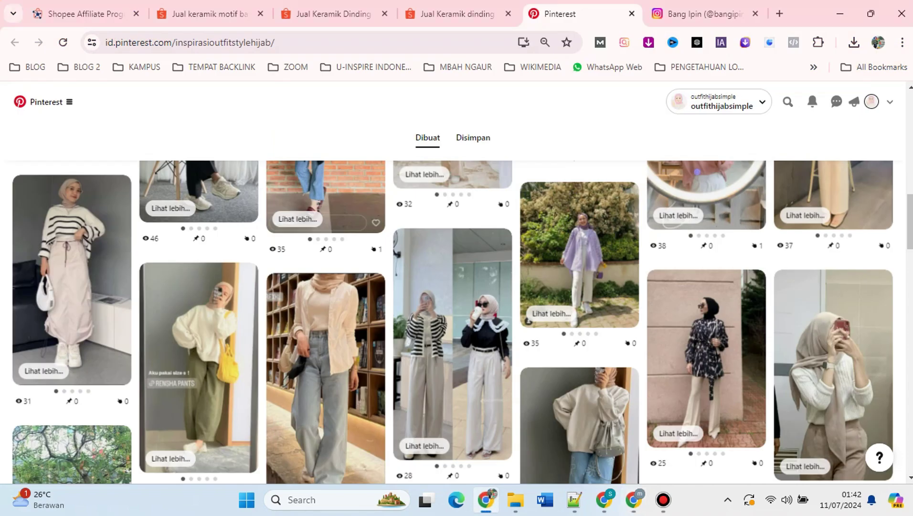
pyautogui.hotkey('ctrl', '1')
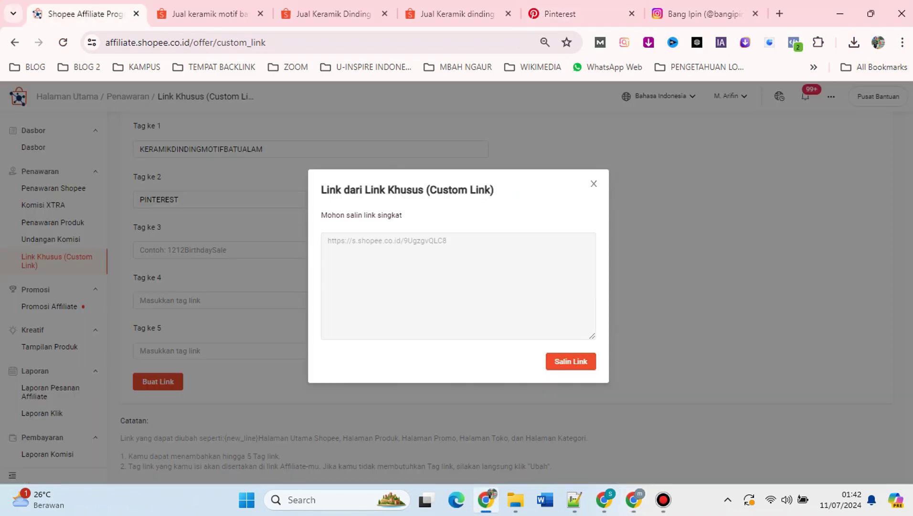
pyautogui.press('Escape')
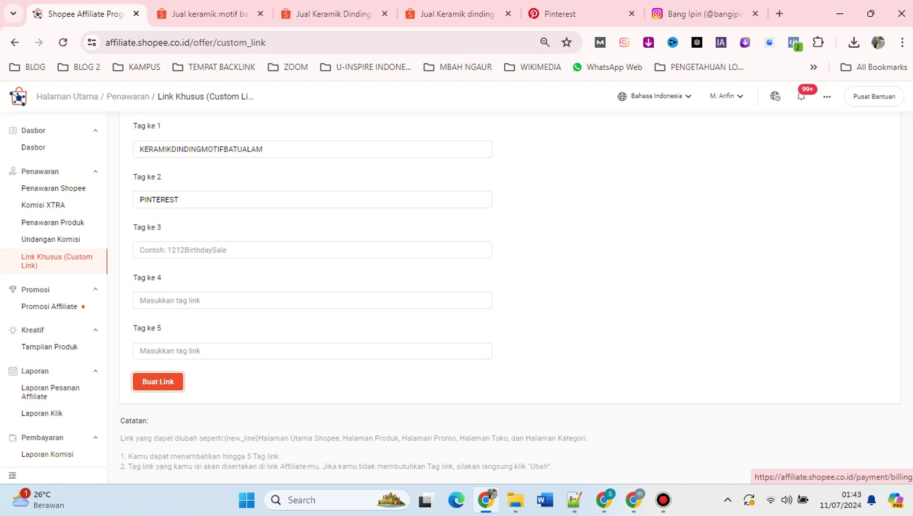
pyautogui.click(42, 413)
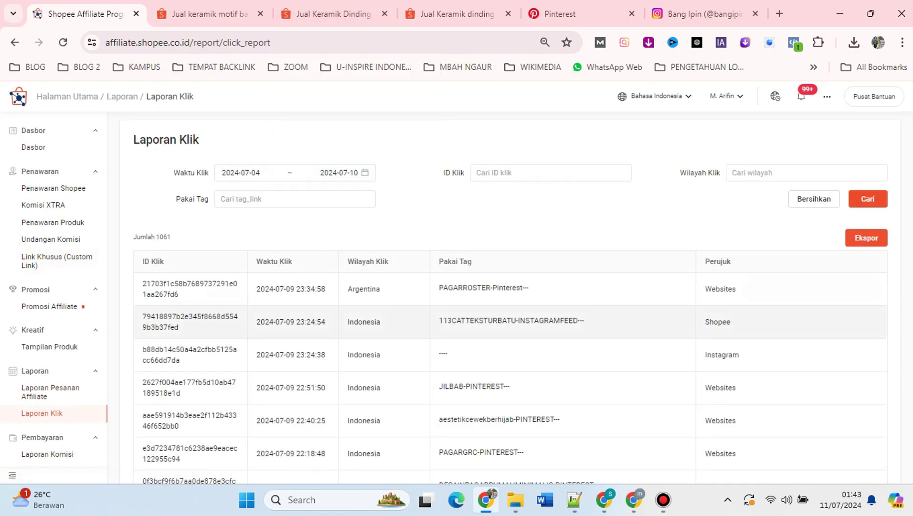
pyautogui.doubleClick(718, 262)
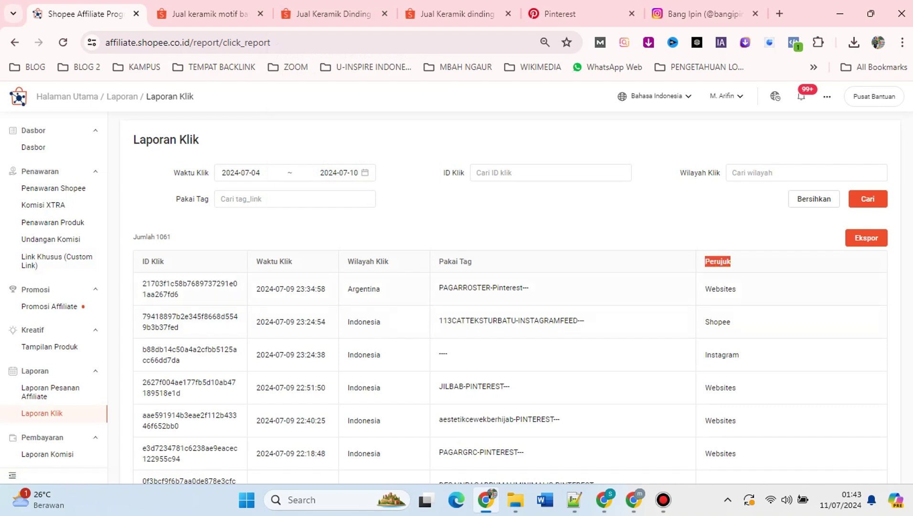
pyautogui.scroll(-8, 511, 296)
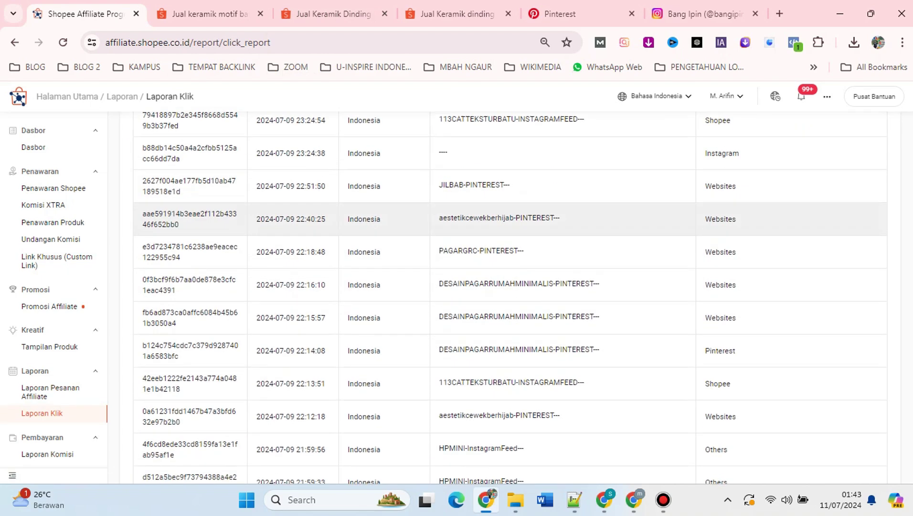
pyautogui.scroll(-3, 510, 296)
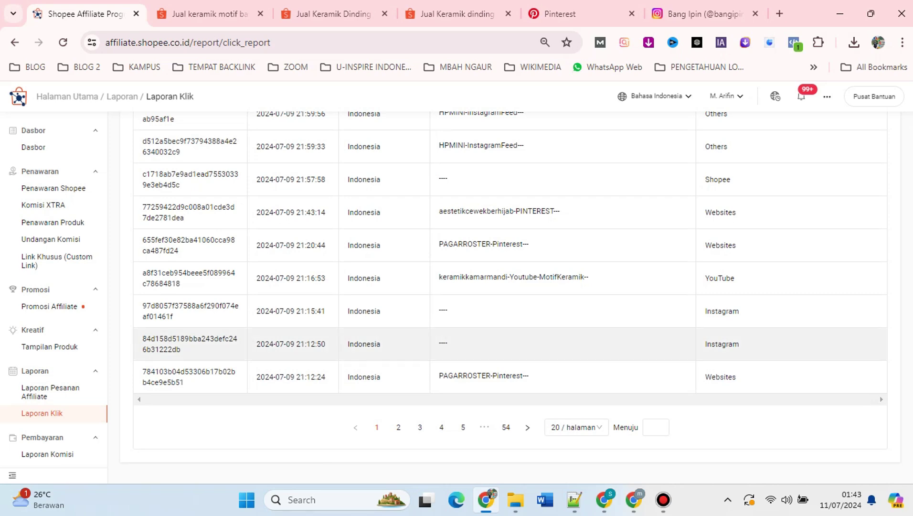
pyautogui.scroll(8, 511, 296)
pyautogui.scroll(1, 511, 268)
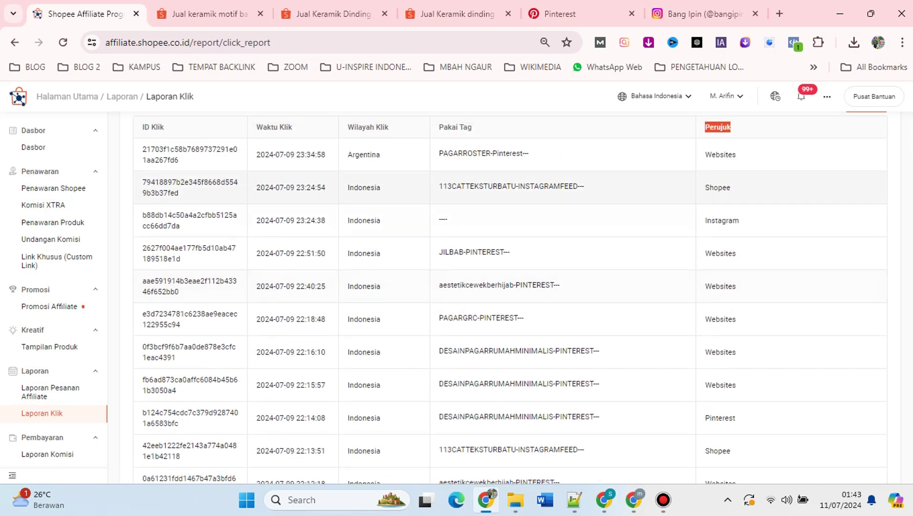
pyautogui.scroll(-1, 510, 267)
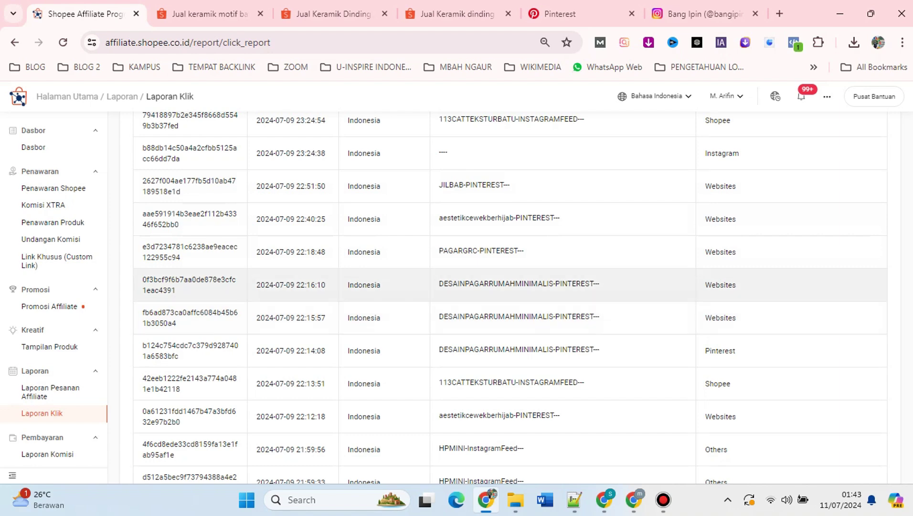
pyautogui.scroll(5, 511, 285)
pyautogui.scroll(-5, 510, 153)
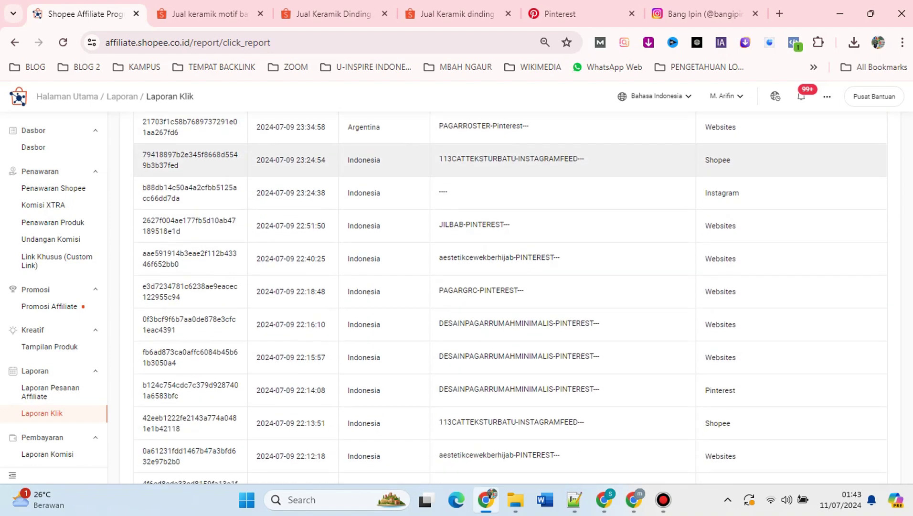
pyautogui.scroll(-5, 510, 153)
pyautogui.scroll(3, 510, 153)
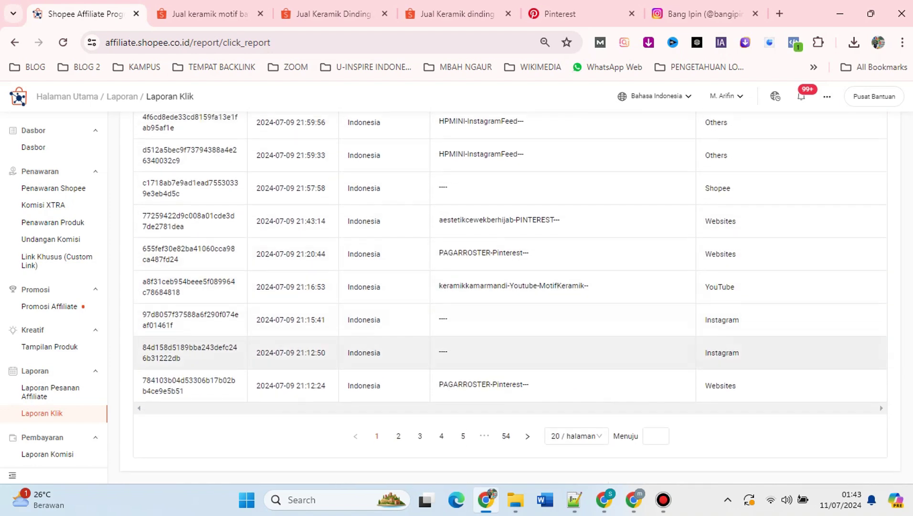
pyautogui.scroll(5, 510, 254)
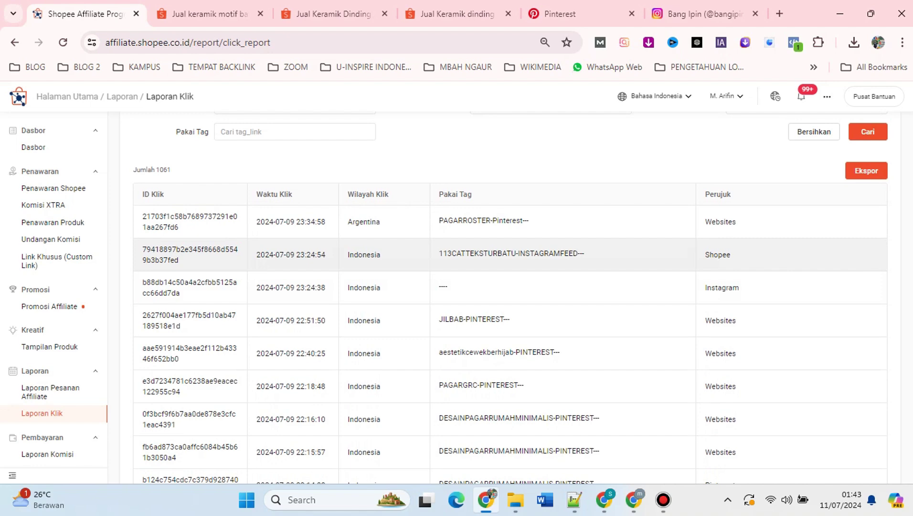
# Highlight individual entries in the Pakai Tag column, such as PAGARROSTER-Pinterest and aestetikcewekberhijab-PINTEREST, and review the remaining click report rows.
pyautogui.moveTo(439, 220); pyautogui.dragTo(511, 220)
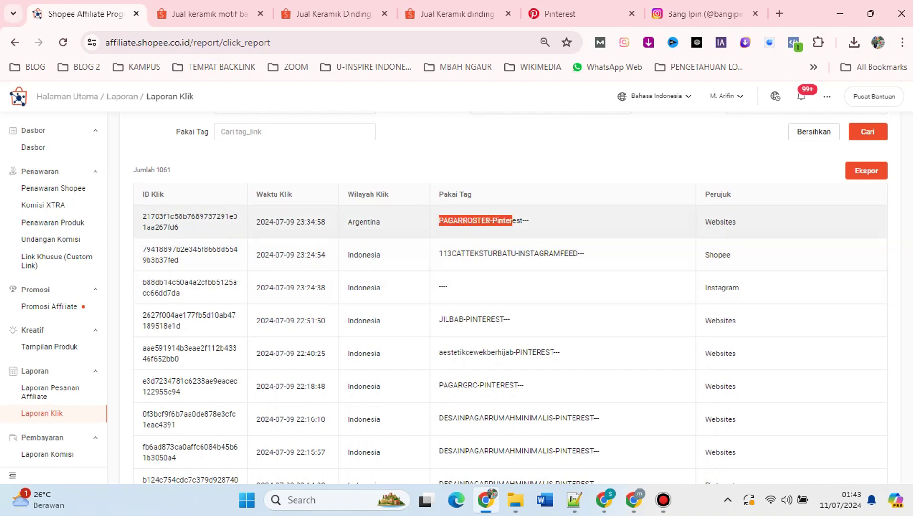
pyautogui.click(512, 254)
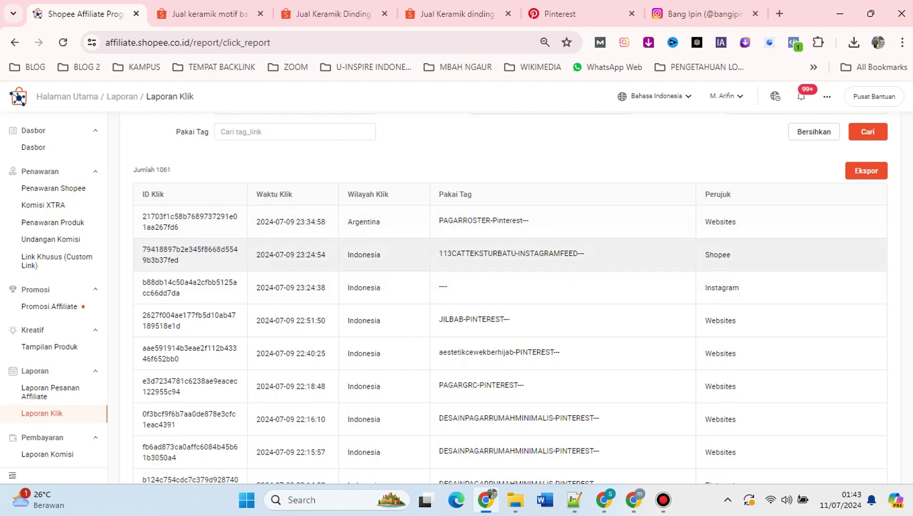
pyautogui.moveTo(447, 254); pyautogui.dragTo(512, 254)
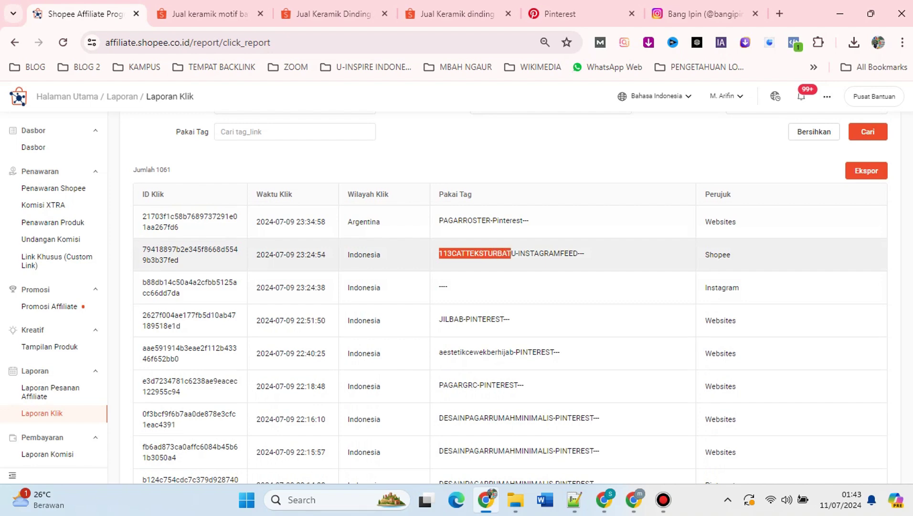
pyautogui.scroll(-1, 510, 287)
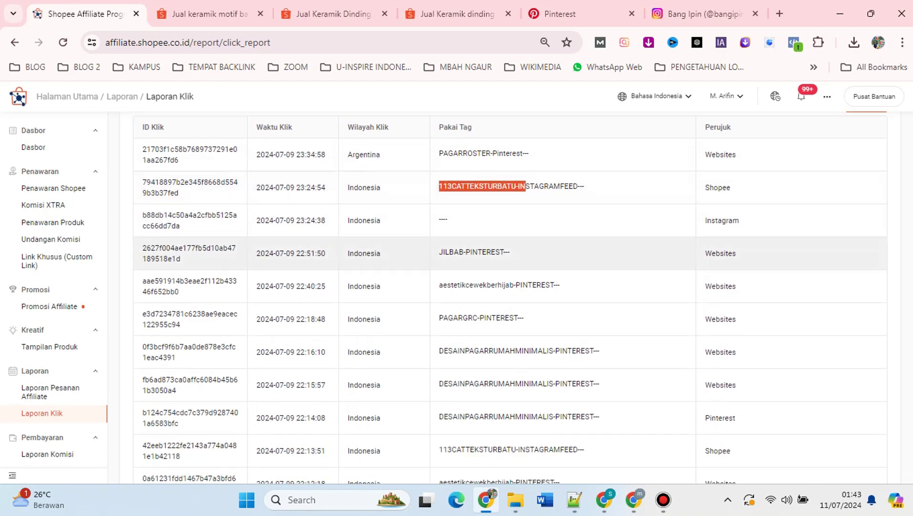
pyautogui.moveTo(443, 252); pyautogui.dragTo(482, 252)
pyautogui.moveTo(443, 285); pyautogui.dragTo(548, 286)
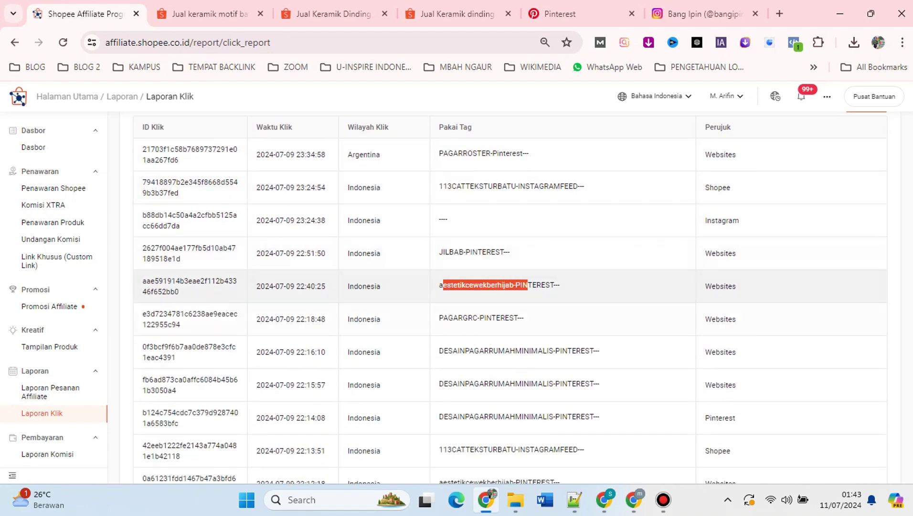
pyautogui.moveTo(443, 318); pyautogui.dragTo(474, 319)
pyautogui.scroll(-4, 474, 318)
pyautogui.scroll(-3, 474, 343)
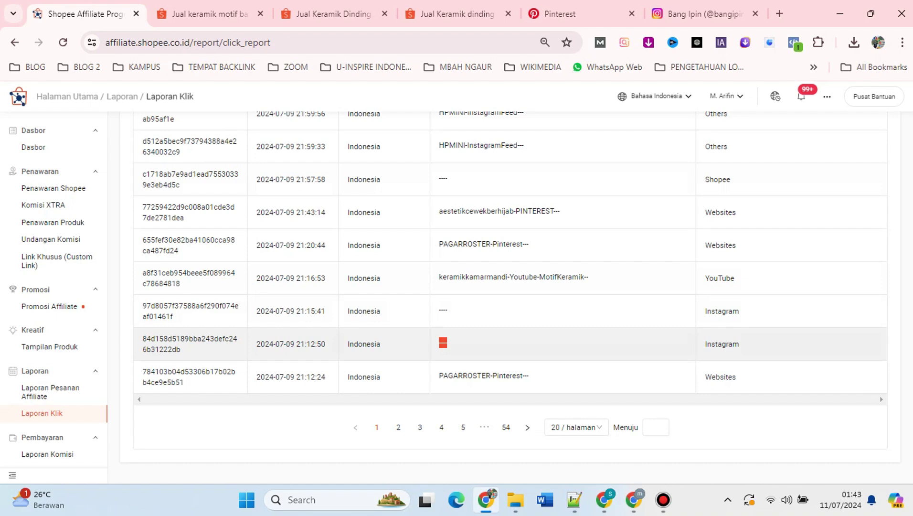
pyautogui.scroll(15, 510, 296)
pyautogui.scroll(-4, 510, 296)
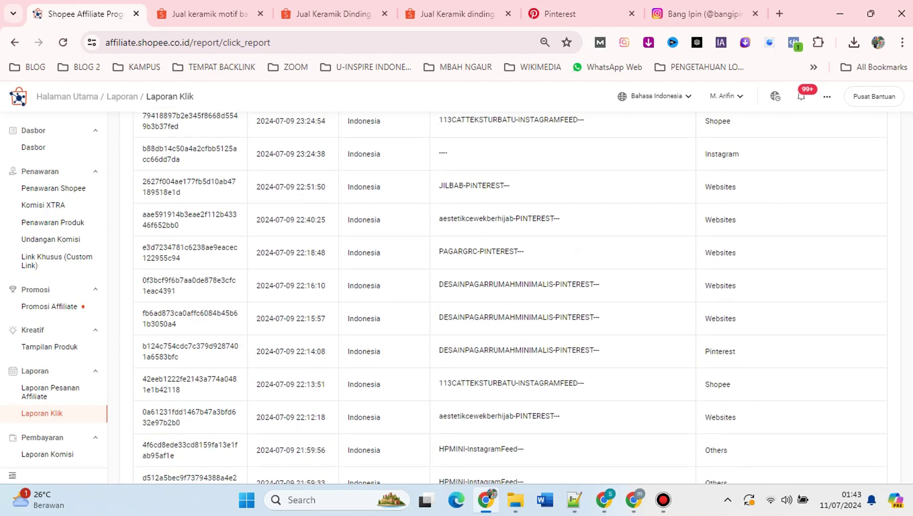
pyautogui.scroll(3, 510, 253)
pyautogui.scroll(-2, 509, 253)
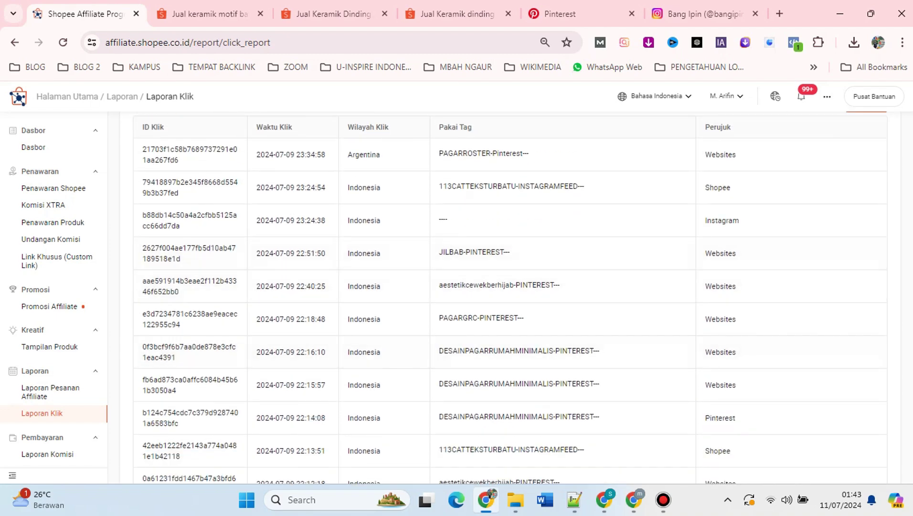
# Start a screenshot capture of the click report table and outline in red the PAGARROSTER-Pinterest tag and the six Pinterest-tagged rows starting at JILBAB-PINTEREST.
pyautogui.click(727, 499)
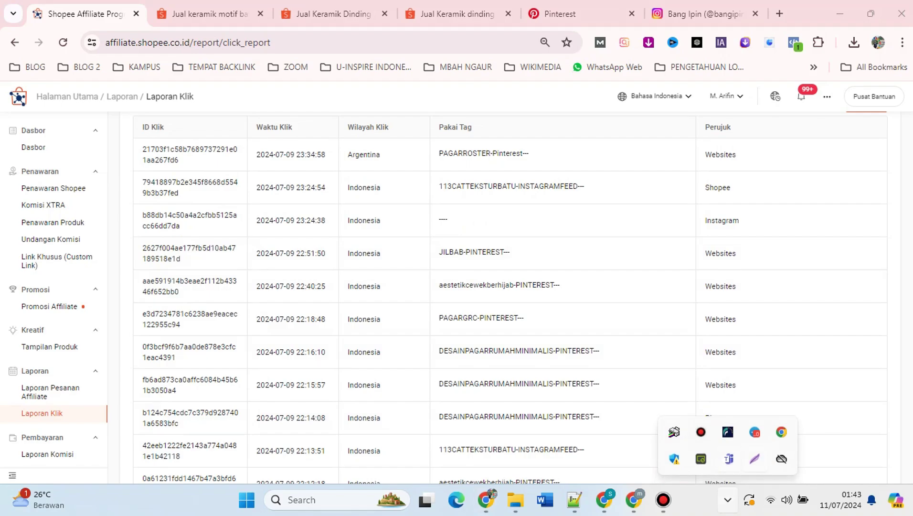
pyautogui.click(755, 458)
pyautogui.moveTo(127, 115); pyautogui.dragTo(903, 480)
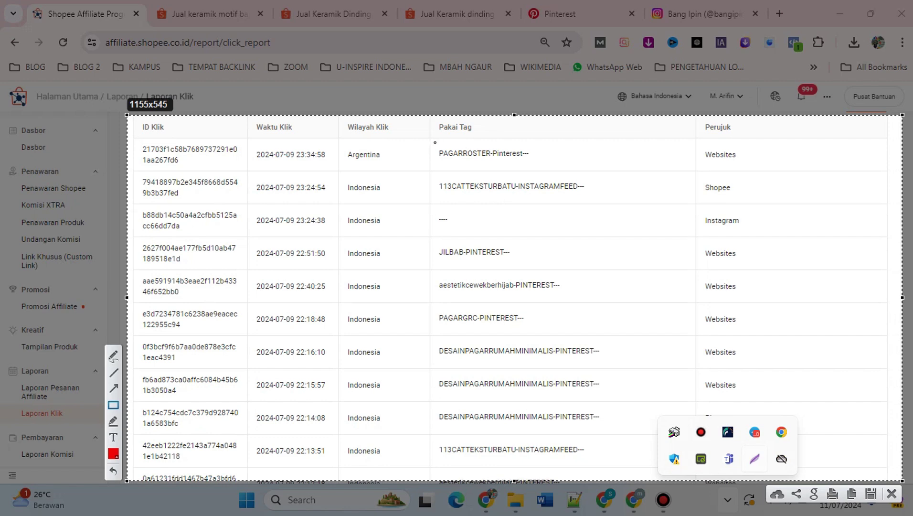
pyautogui.moveTo(434, 140)
pyautogui.mouseDown()
pyautogui.moveTo(465, 161)
pyautogui.moveTo(514, 167)
pyautogui.moveTo(694, 171)
pyautogui.mouseUp()
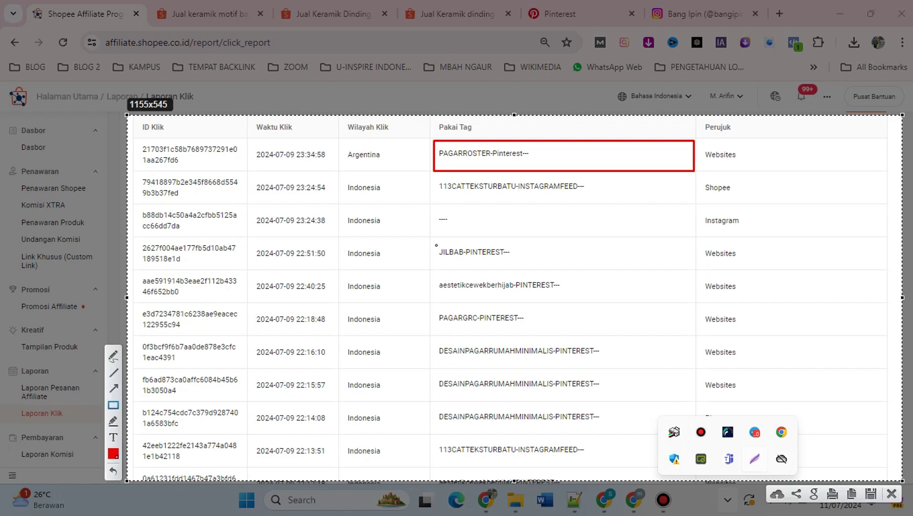
pyautogui.moveTo(436, 245); pyautogui.dragTo(751, 428)
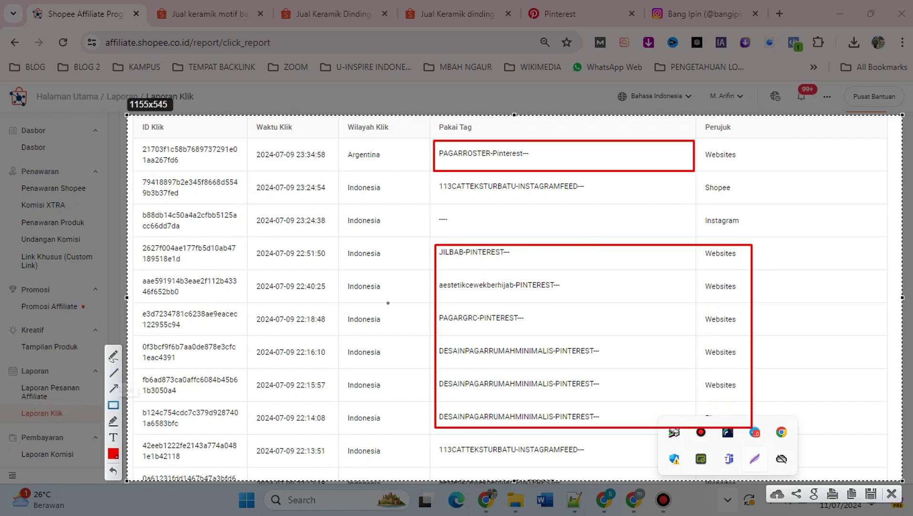
# Box the PINTEREST endings of the tags below JILBAB-PINTEREST and the matching Websites referrers in red on the capture.
pyautogui.moveTo(514, 276); pyautogui.dragTo(566, 295)
pyautogui.moveTo(480, 309)
pyautogui.mouseDown()
pyautogui.moveTo(535, 326)
pyautogui.moveTo(600, 361)
pyautogui.moveTo(595, 388)
pyautogui.moveTo(604, 391)
pyautogui.mouseUp()
pyautogui.moveTo(550, 409); pyautogui.dragTo(608, 423)
pyautogui.moveTo(702, 253)
pyautogui.mouseDown()
pyautogui.moveTo(737, 267)
pyautogui.moveTo(741, 407)
pyautogui.moveTo(746, 396)
pyautogui.mouseUp()
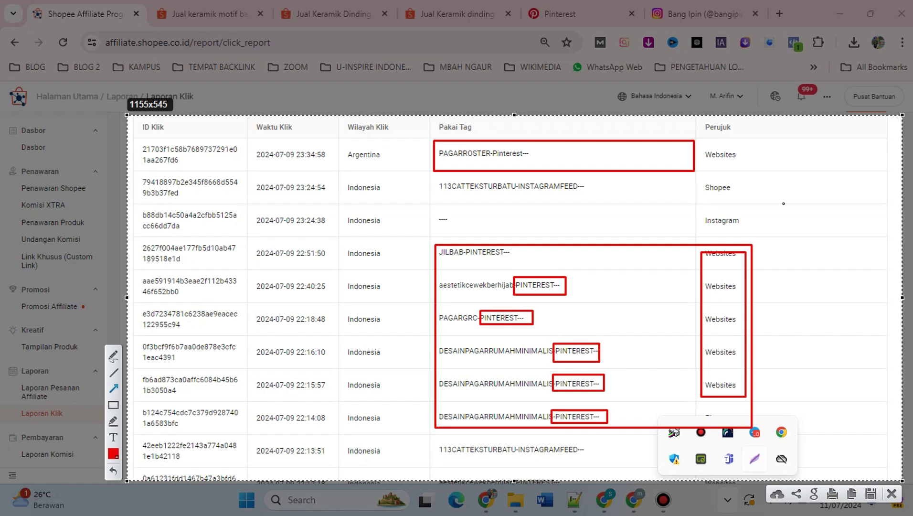
# Point red arrows at the Instagram and Shopee referrers on the capture, and close it without saving.
pyautogui.moveTo(791, 198); pyautogui.dragTo(741, 221)
pyautogui.moveTo(777, 176); pyautogui.dragTo(734, 191)
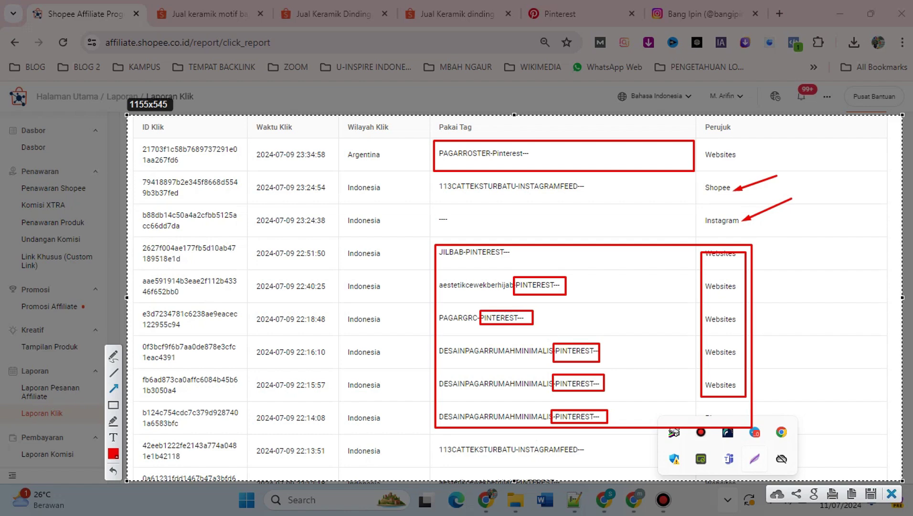
pyautogui.press('Escape')
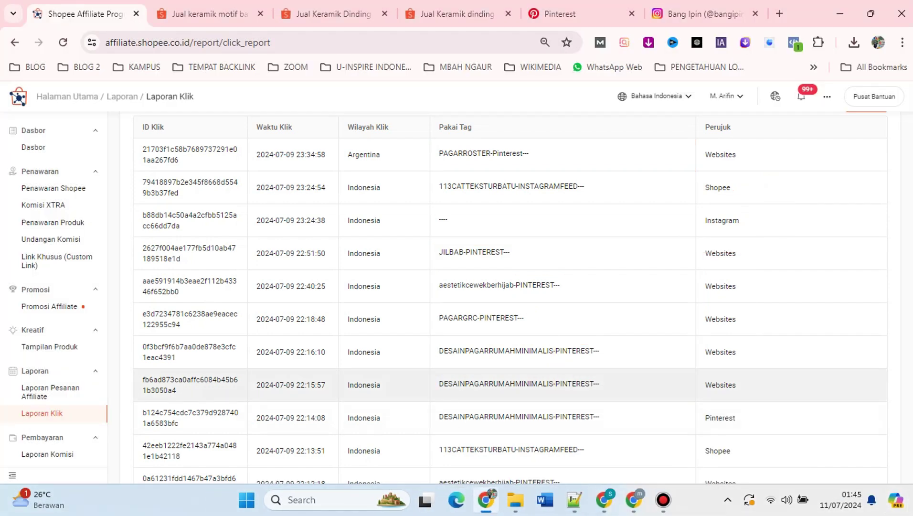
# Switch to File Explorer's "Cara Menghasilkan Uang dari Pinterest 11072024" folder and open the image "KOMISI DARI TRAFFIK PINTEREST (2)".
pyautogui.click(515, 500)
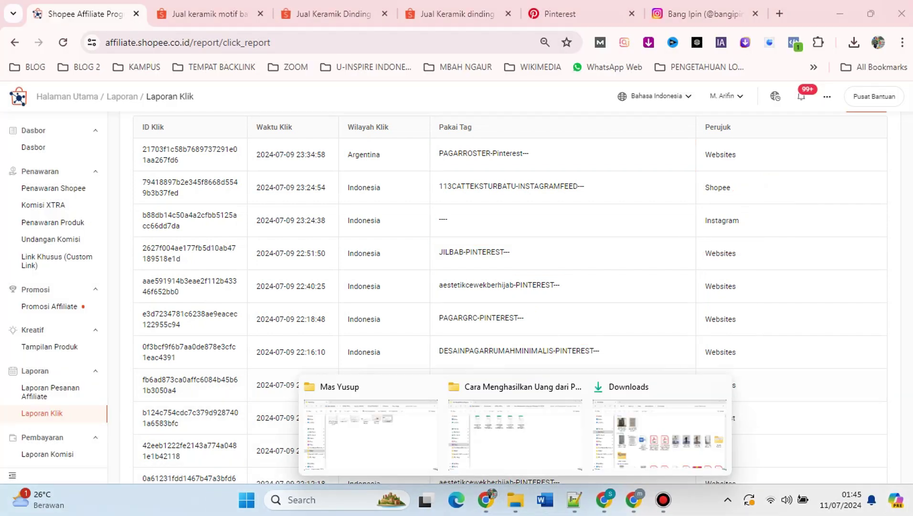
pyautogui.click(515, 432)
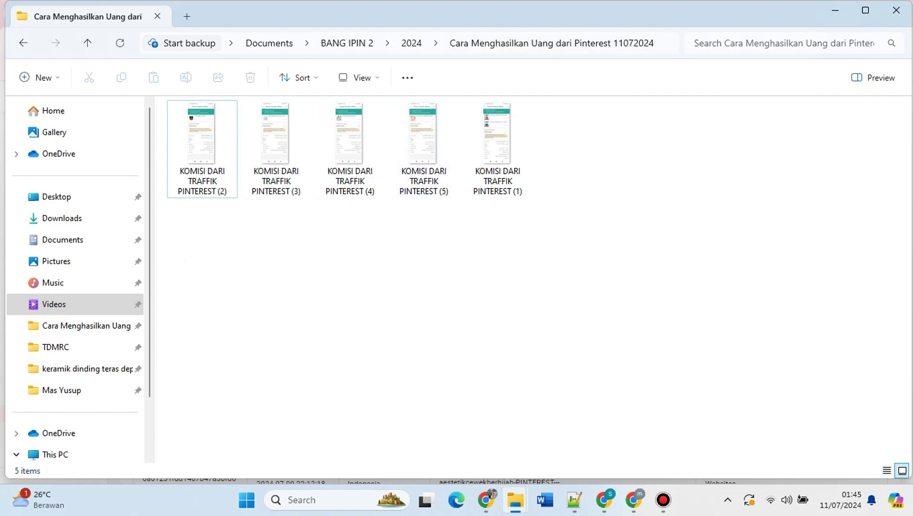
pyautogui.click(202, 143)
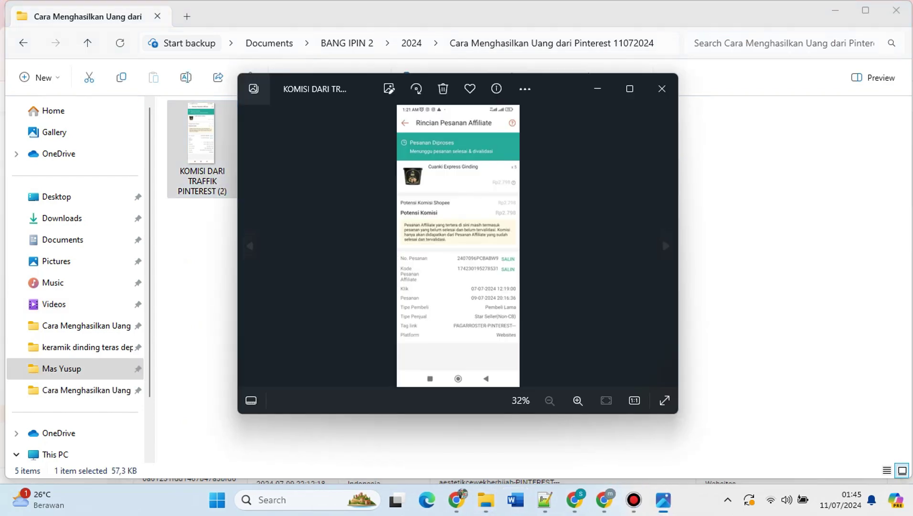
# Enlarge the commission image, start a screenshot capture of it, and box the Tag link and Platform rows, the product and the Potensi Komisi rows in red.
pyautogui.click(629, 89)
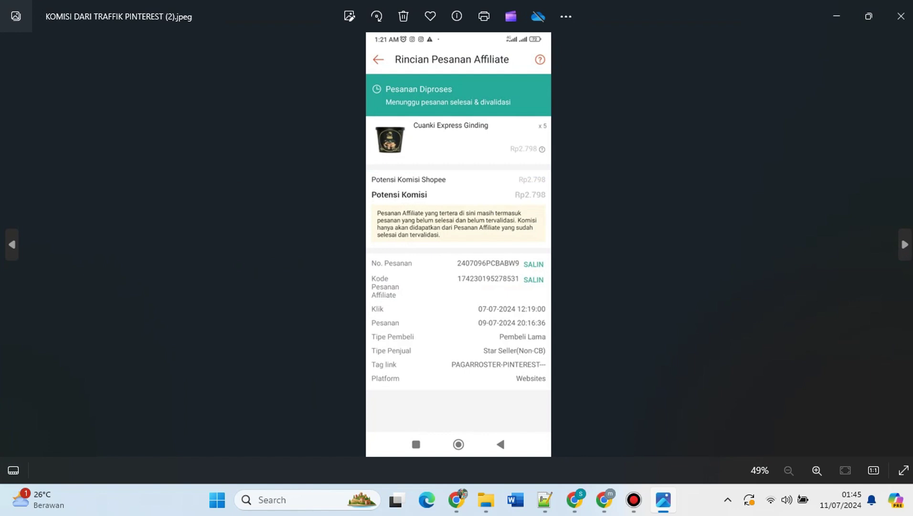
pyautogui.scroll(2, 458, 153)
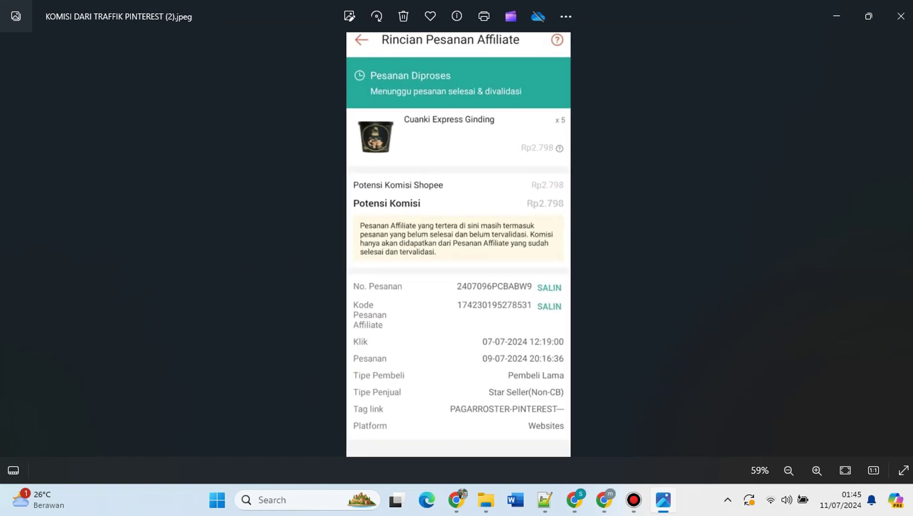
pyautogui.scroll(1, 460, 158)
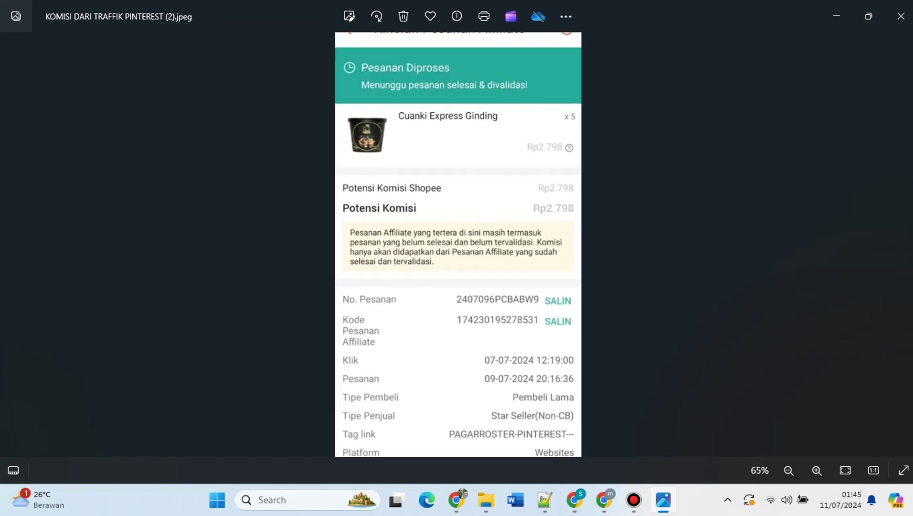
pyautogui.scroll(-1, 460, 158)
pyautogui.click(727, 499)
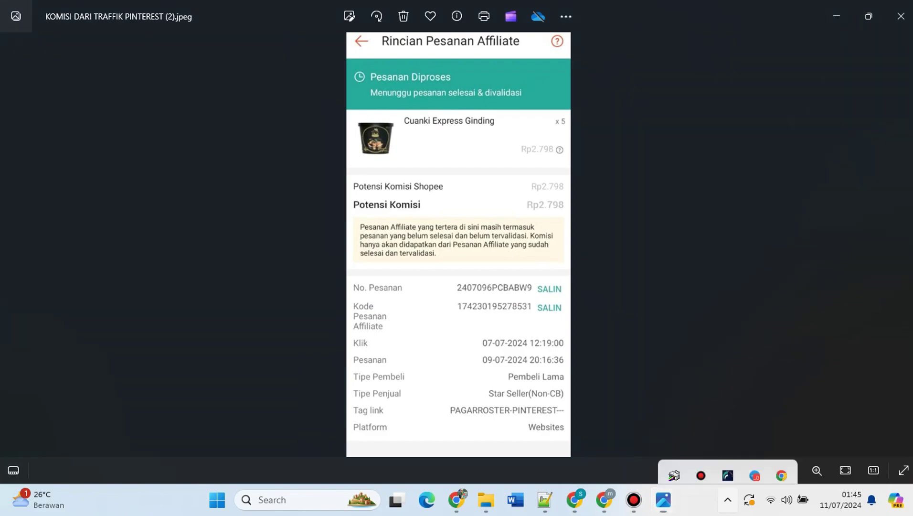
pyautogui.click(754, 459)
pyautogui.moveTo(62, 44)
pyautogui.mouseDown()
pyautogui.moveTo(764, 157)
pyautogui.moveTo(878, 461)
pyautogui.mouseUp()
pyautogui.click(891, 385)
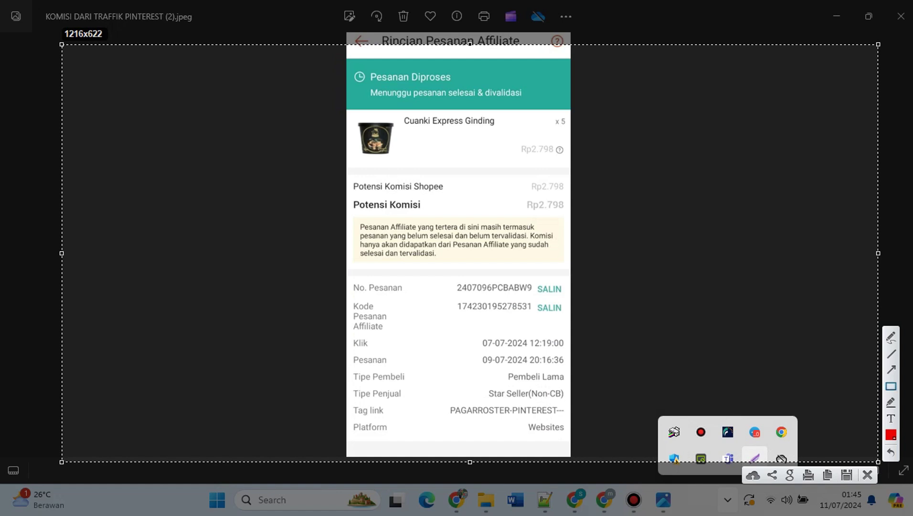
pyautogui.moveTo(348, 399); pyautogui.dragTo(567, 438)
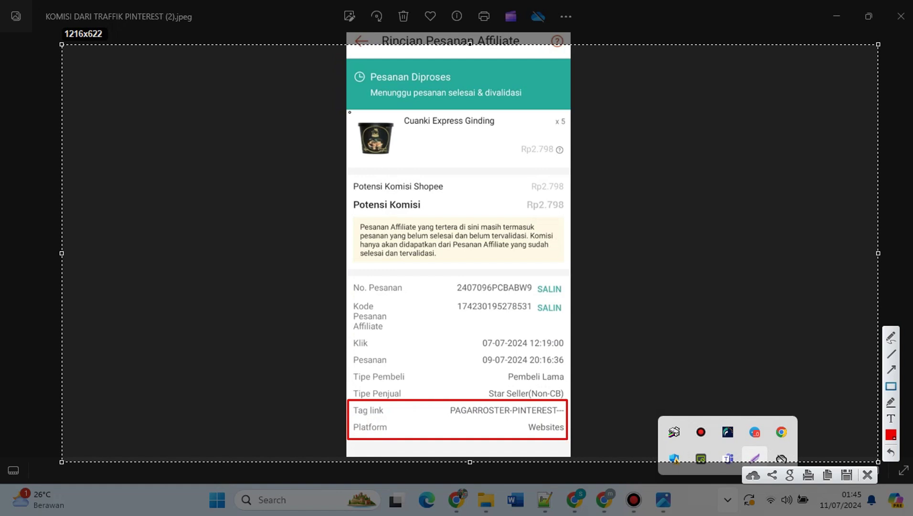
pyautogui.moveTo(351, 112)
pyautogui.mouseDown()
pyautogui.moveTo(432, 153)
pyautogui.moveTo(563, 160)
pyautogui.mouseUp()
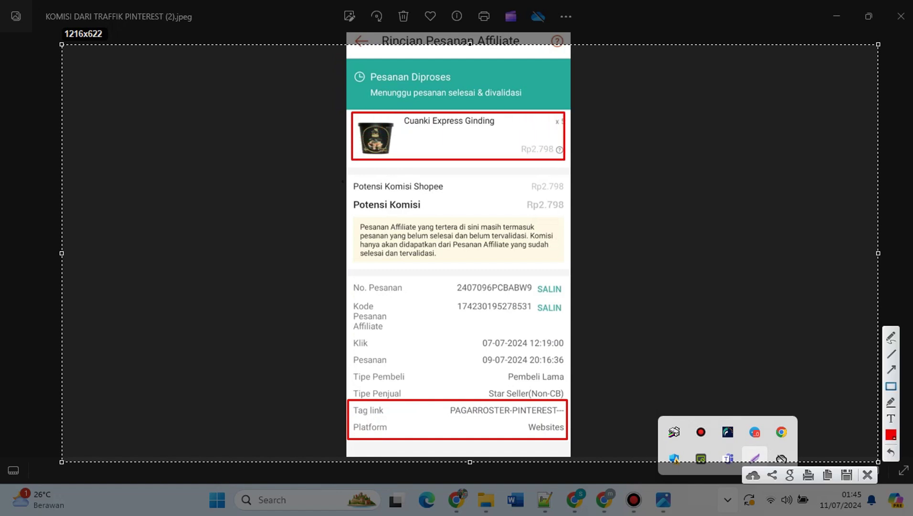
pyautogui.moveTo(349, 176); pyautogui.dragTo(567, 211)
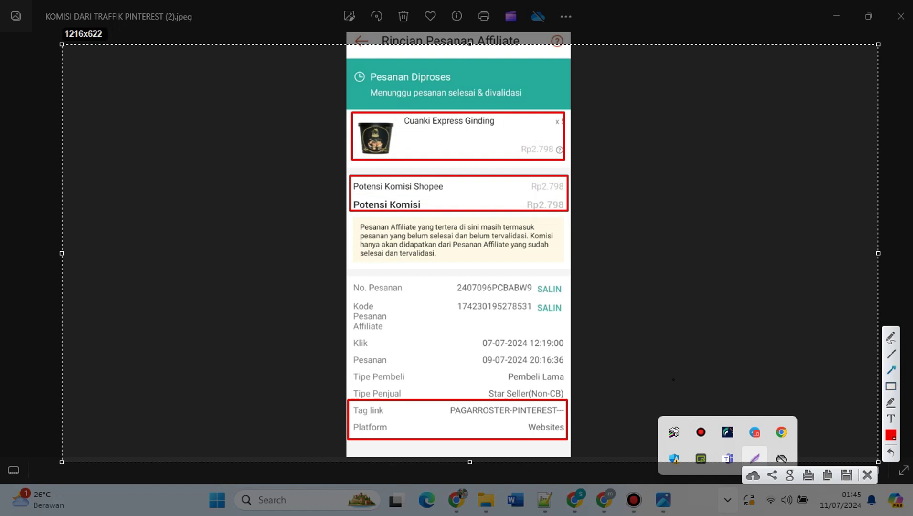
# Point red arrows at the boxed tag link, product and commission on the capture, and close it without saving.
pyautogui.moveTo(659, 307); pyautogui.dragTo(542, 395)
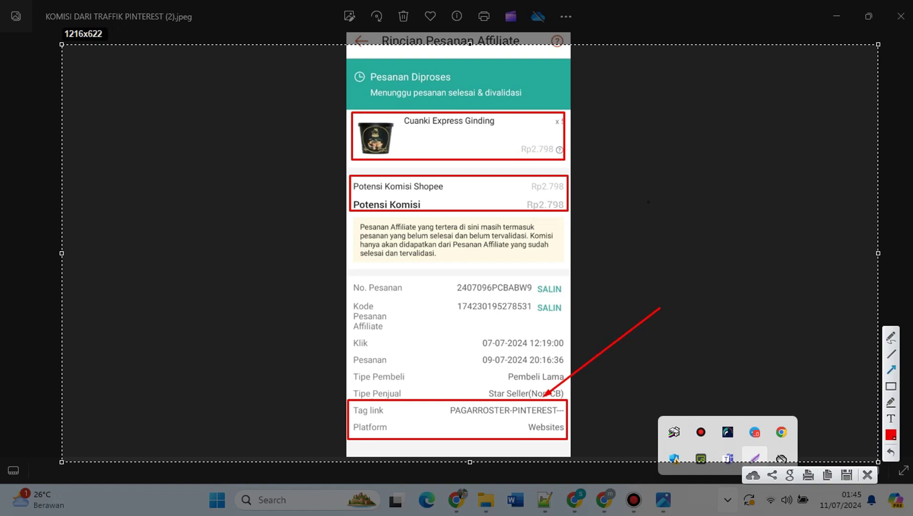
pyautogui.moveTo(677, 209); pyautogui.dragTo(405, 130)
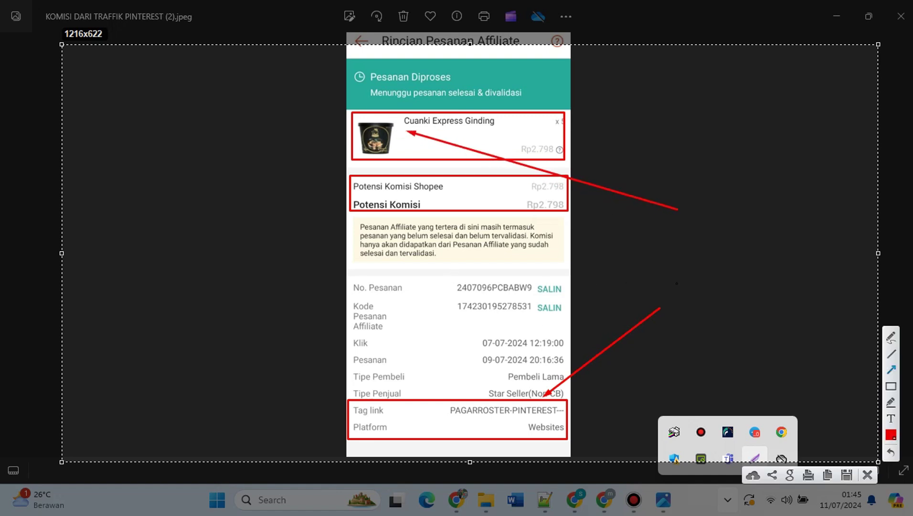
pyautogui.moveTo(688, 282); pyautogui.dragTo(551, 211)
pyautogui.press('Escape')
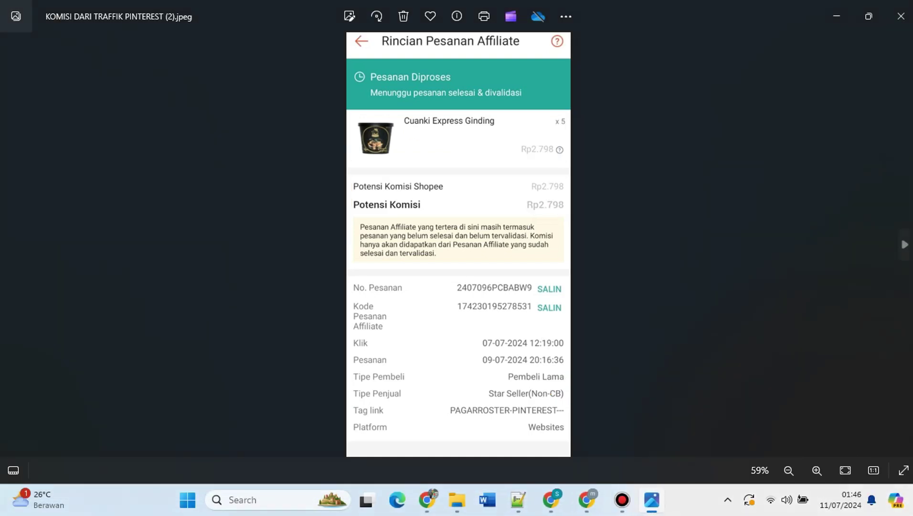
# Show the image "KOMISI DARI TRAFFIK PINTEREST (3)" and box its tag link and platform, product and commission in red on a capture, closing it unsaved.
pyautogui.press('Right')
pyautogui.hotkey('ctrl', '+')
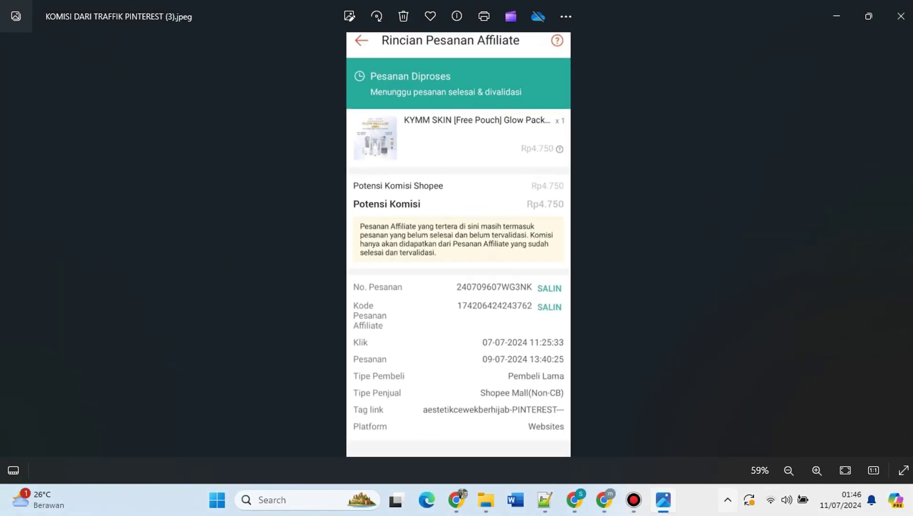
pyautogui.click(728, 499)
pyautogui.click(754, 459)
pyautogui.moveTo(317, 111)
pyautogui.mouseDown()
pyautogui.moveTo(577, 178)
pyautogui.moveTo(614, 466)
pyautogui.mouseUp()
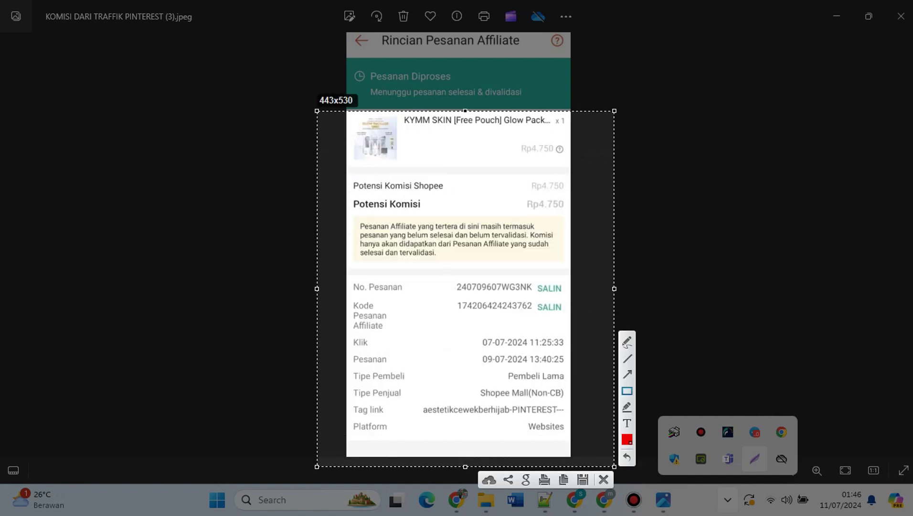
pyautogui.moveTo(343, 401)
pyautogui.mouseDown()
pyautogui.moveTo(534, 419)
pyautogui.moveTo(569, 447)
pyautogui.mouseUp()
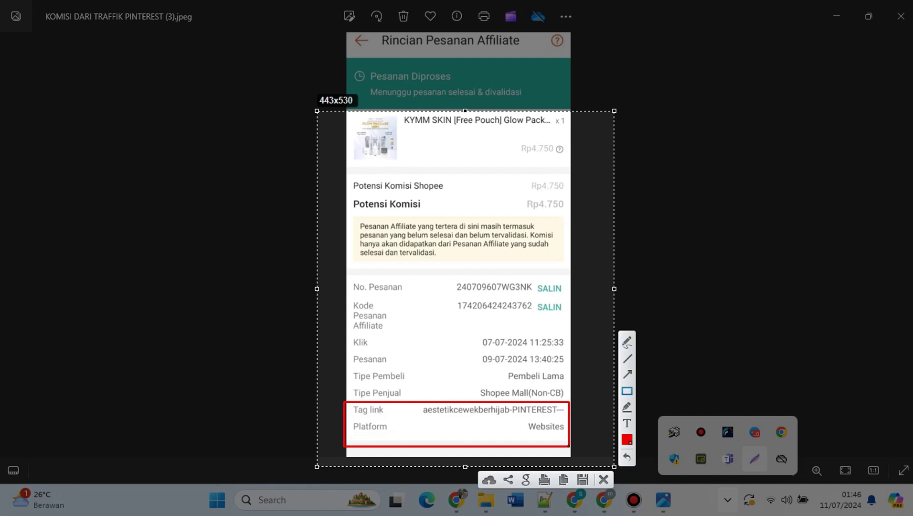
pyautogui.moveTo(345, 114)
pyautogui.mouseDown()
pyautogui.moveTo(410, 140)
pyautogui.moveTo(579, 167)
pyautogui.mouseUp()
pyautogui.moveTo(345, 176)
pyautogui.mouseDown()
pyautogui.moveTo(549, 199)
pyautogui.moveTo(574, 212)
pyautogui.mouseUp()
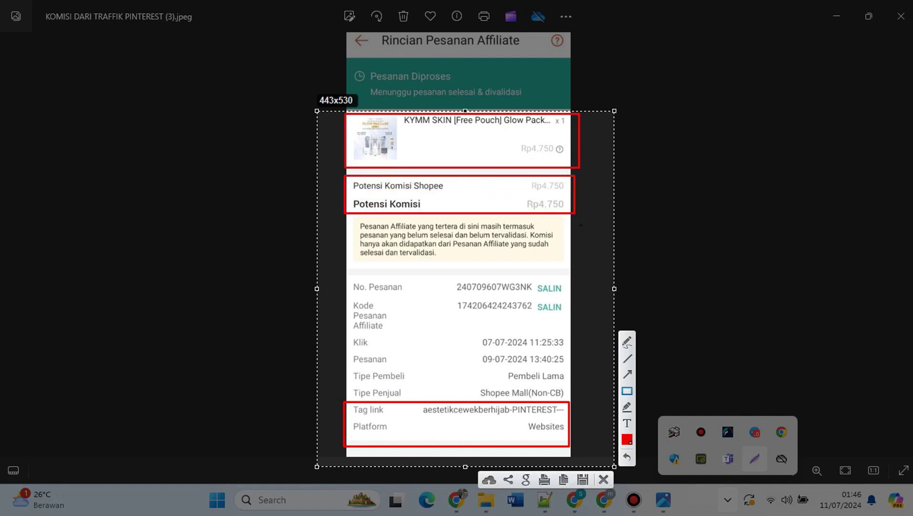
pyautogui.click(603, 479)
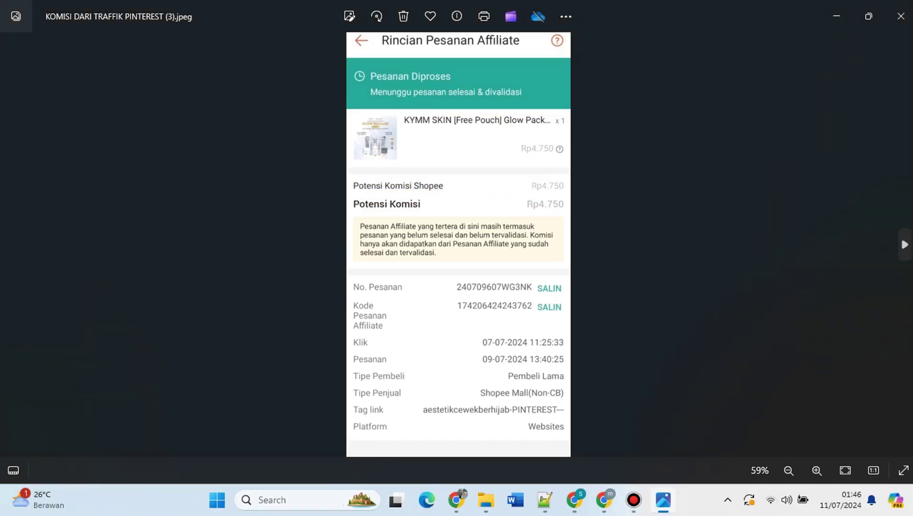
# Show the image "KOMISI DARI TRAFFIK PINTEREST (4)", box its tag link and platform, product and commission in red on a capture, and close the capture.
pyautogui.click(903, 244)
pyautogui.scroll(3, 459, 130)
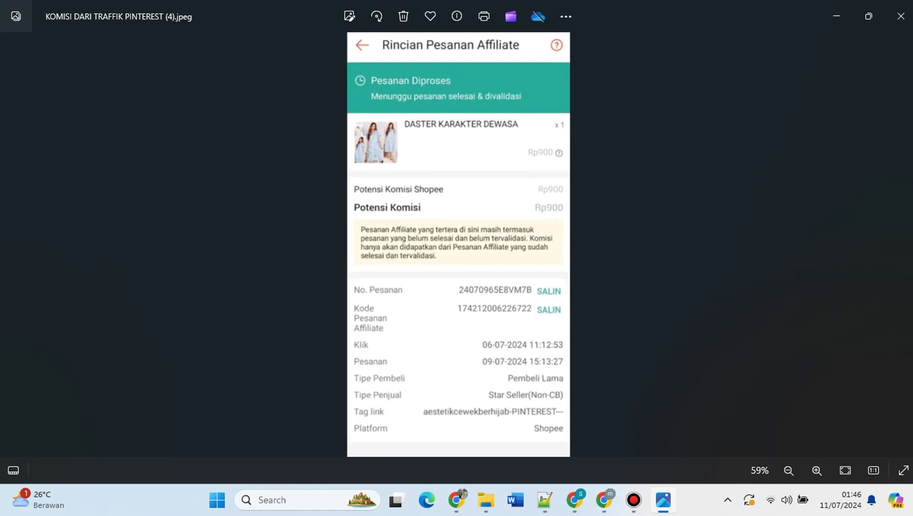
pyautogui.scroll(-1, 458, 243)
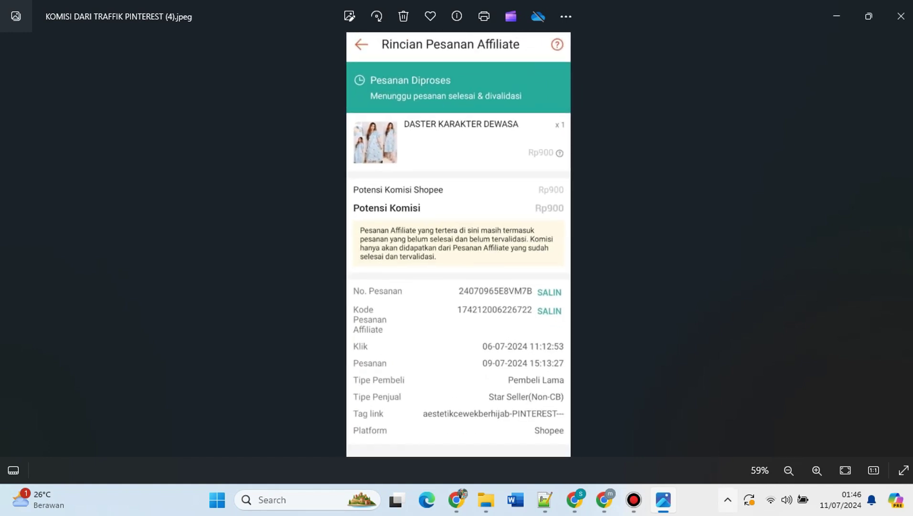
pyautogui.click(727, 500)
pyautogui.click(755, 458)
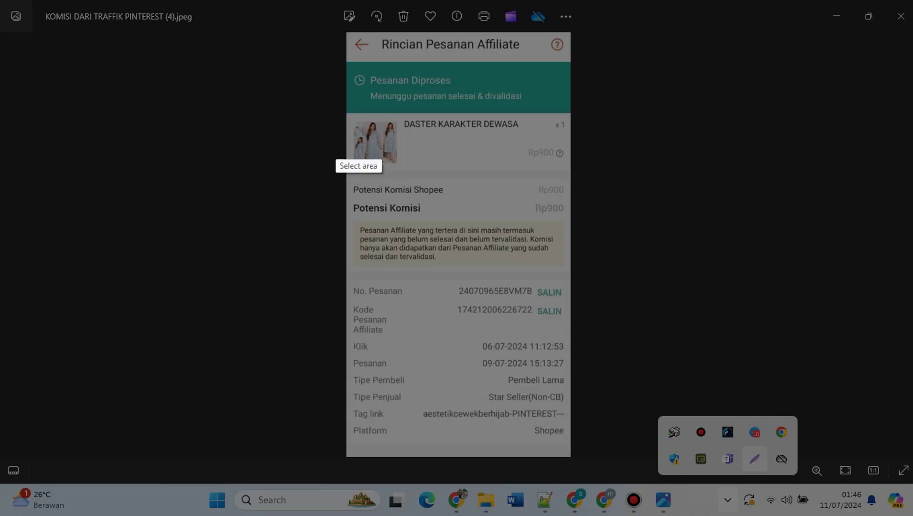
pyautogui.moveTo(245, 48); pyautogui.dragTo(634, 466)
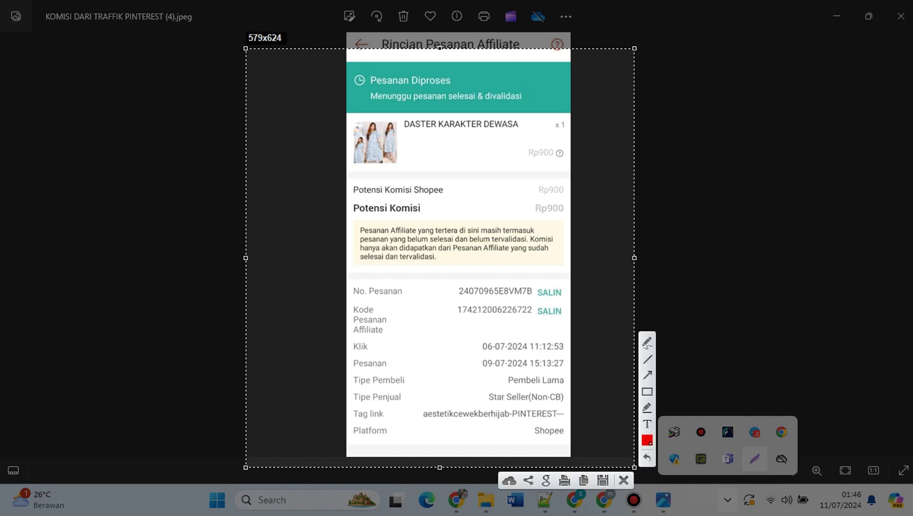
pyautogui.moveTo(334, 400); pyautogui.dragTo(577, 447)
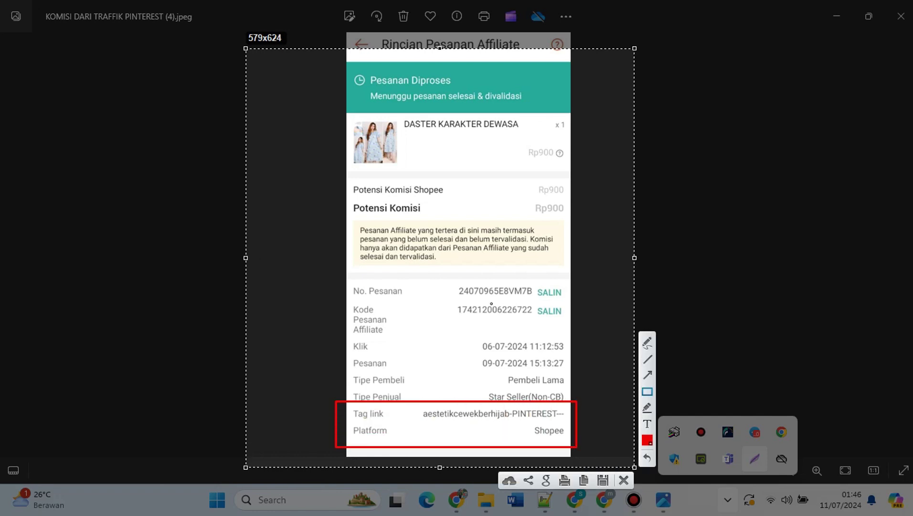
pyautogui.moveTo(339, 111)
pyautogui.mouseDown()
pyautogui.moveTo(563, 153)
pyautogui.moveTo(586, 169)
pyautogui.mouseUp()
pyautogui.moveTo(340, 178); pyautogui.dragTo(572, 218)
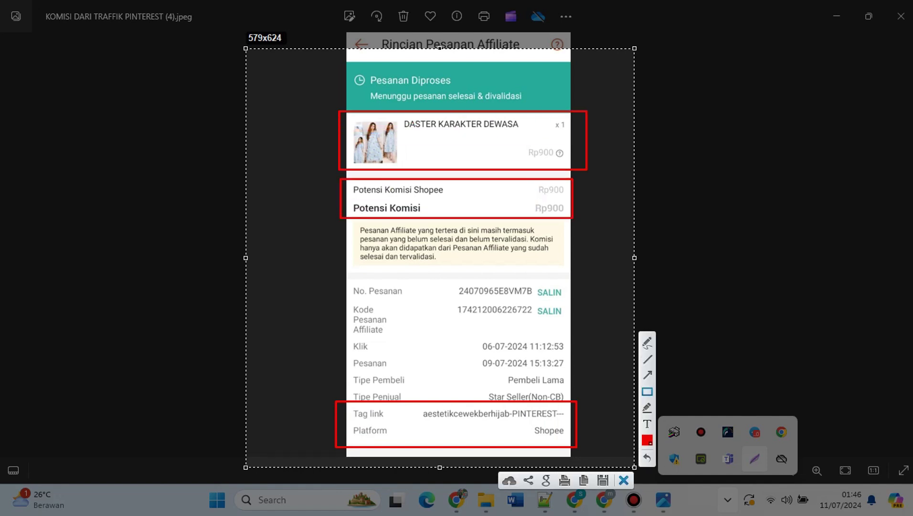
pyautogui.hotkey('ctrl', 'c')
# Show the image "KOMISI DARI TRAFFIK PINTEREST (5)", box its tag link and platform, product and commission in red on a capture, and close the capture.
pyautogui.press('Right')
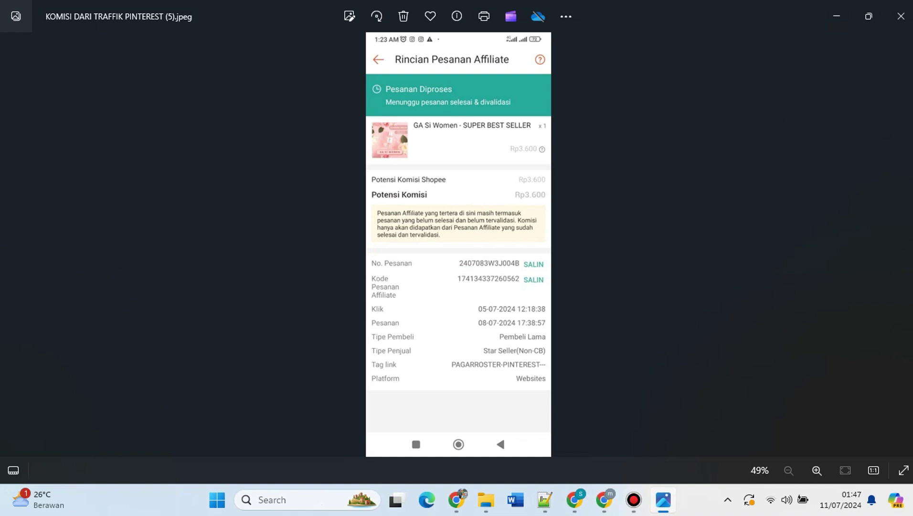
pyautogui.scroll(3, 456, 285)
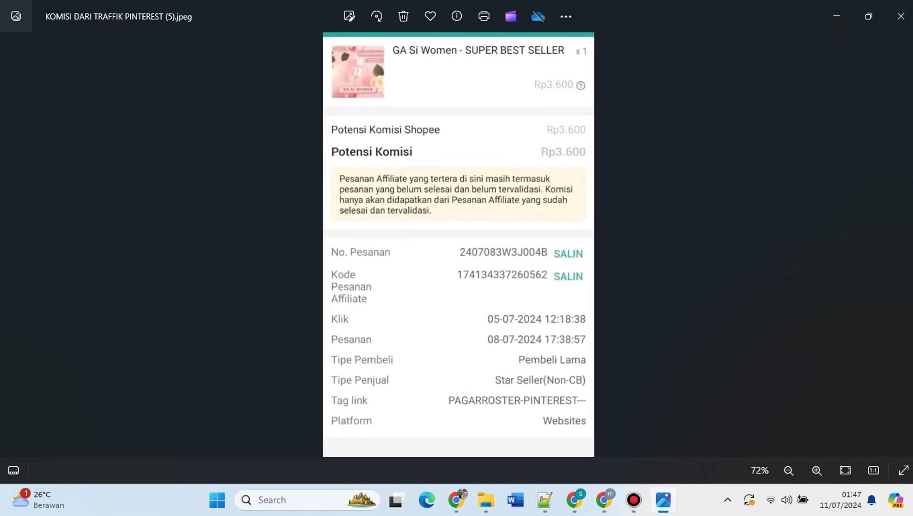
pyautogui.scroll(1, 457, 285)
pyautogui.scroll(-1, 457, 285)
pyautogui.click(727, 499)
pyautogui.click(755, 458)
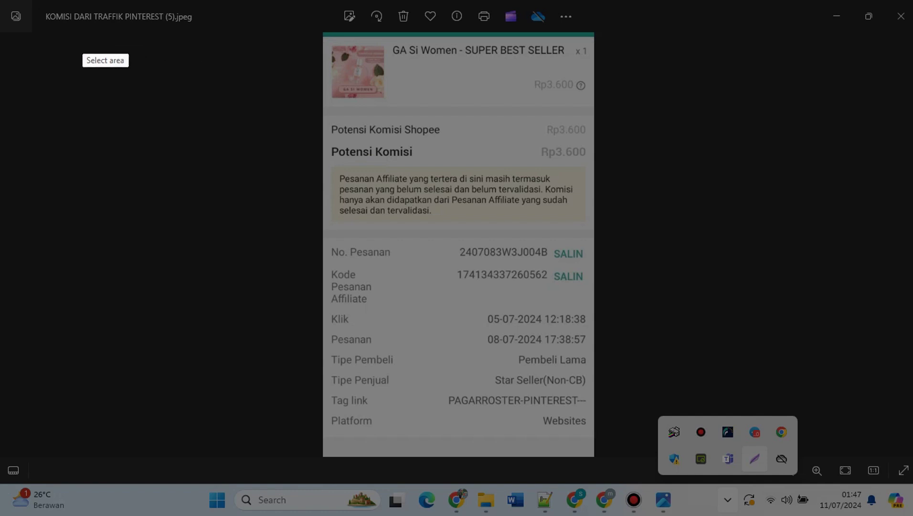
pyautogui.moveTo(69, 31); pyautogui.dragTo(883, 467)
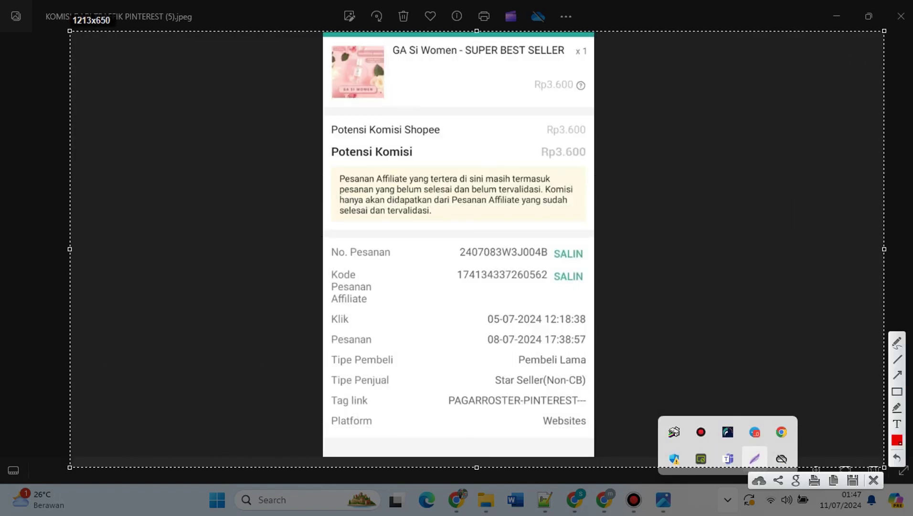
pyautogui.moveTo(318, 392)
pyautogui.mouseDown()
pyautogui.moveTo(538, 403)
pyautogui.moveTo(595, 434)
pyautogui.mouseUp()
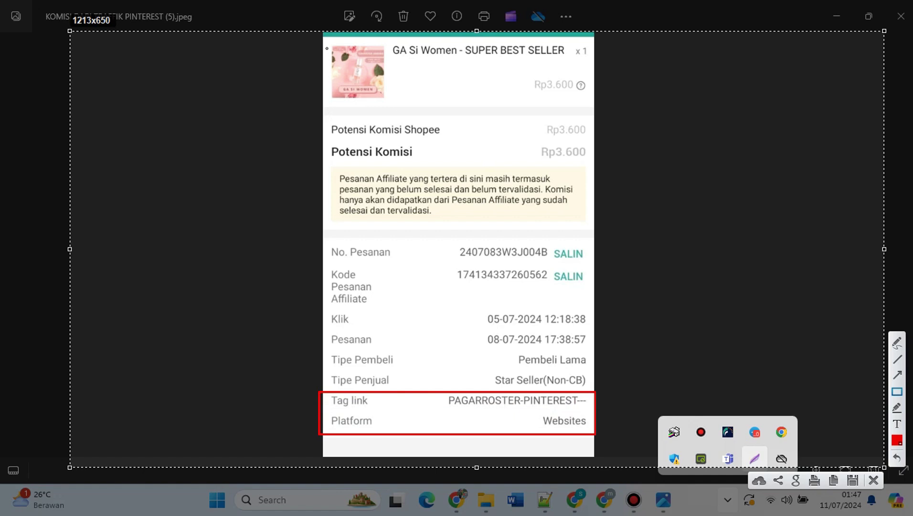
pyautogui.moveTo(327, 37)
pyautogui.mouseDown()
pyautogui.moveTo(536, 97)
pyautogui.moveTo(589, 102)
pyautogui.mouseUp()
pyautogui.moveTo(324, 112)
pyautogui.mouseDown()
pyautogui.moveTo(556, 165)
pyautogui.moveTo(596, 165)
pyautogui.mouseUp()
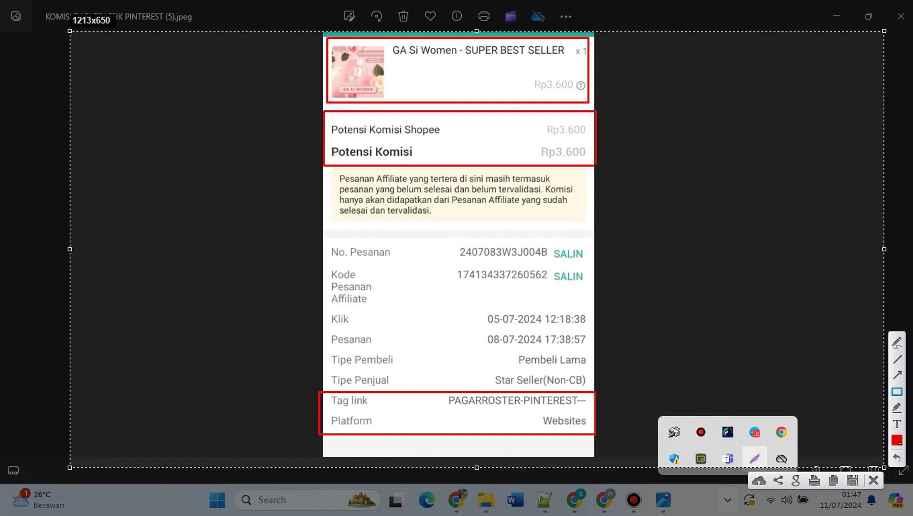
pyautogui.hotkey('ctrl', 'c')
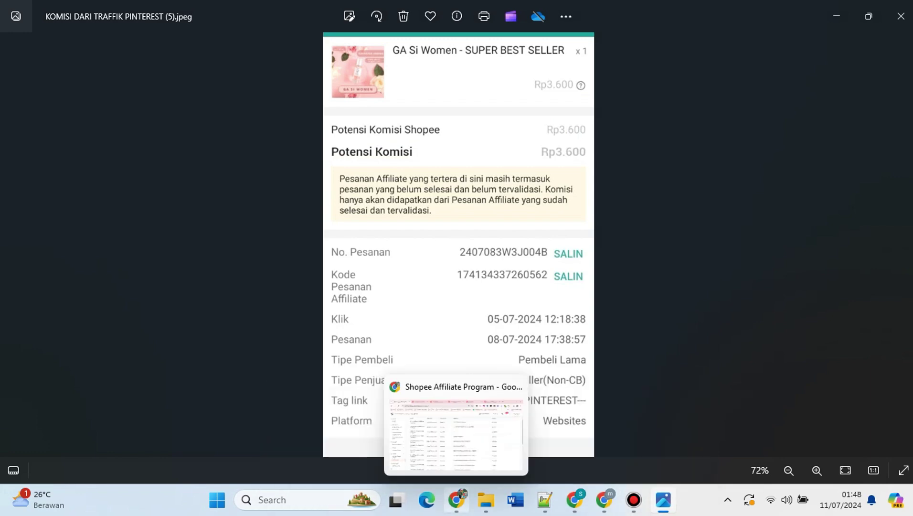
# Switch to the Instagram profile in Chrome, open its bio link in a new tab, and view the online classes offered there.
pyautogui.click(456, 499)
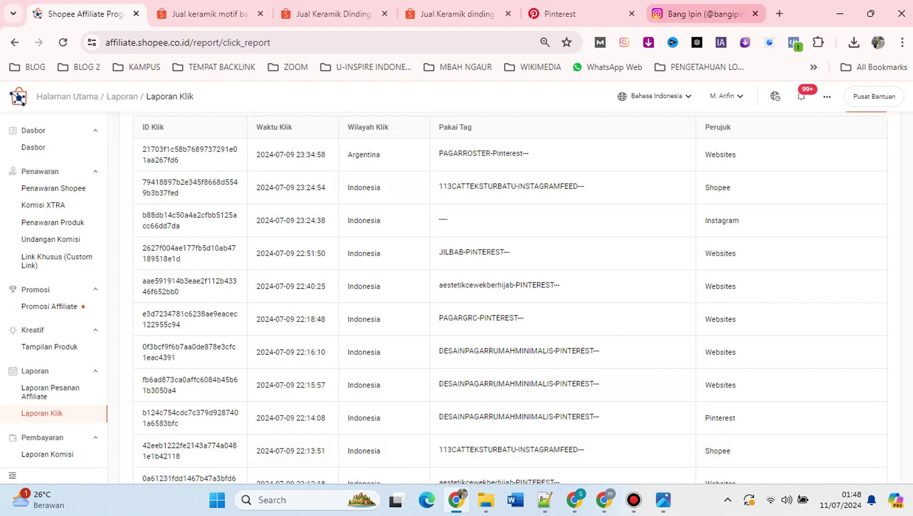
pyautogui.click(702, 13)
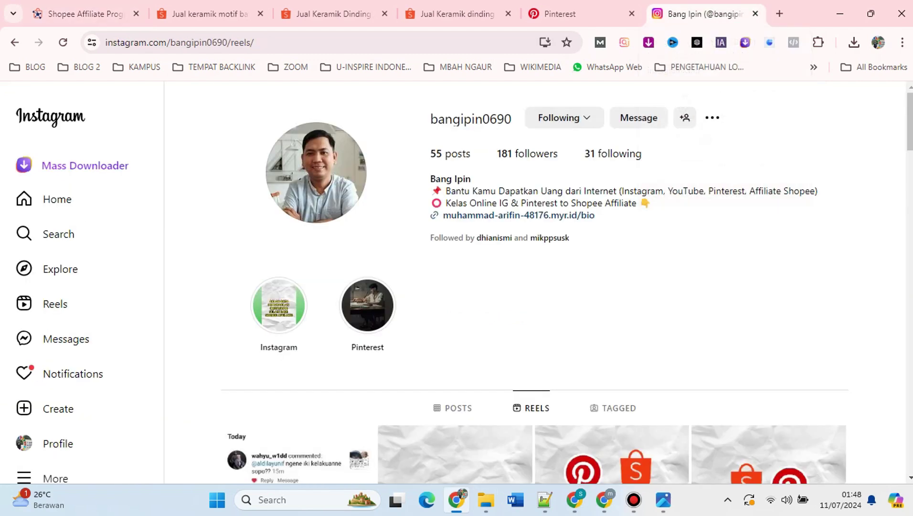
pyautogui.rightClick(576, 216)
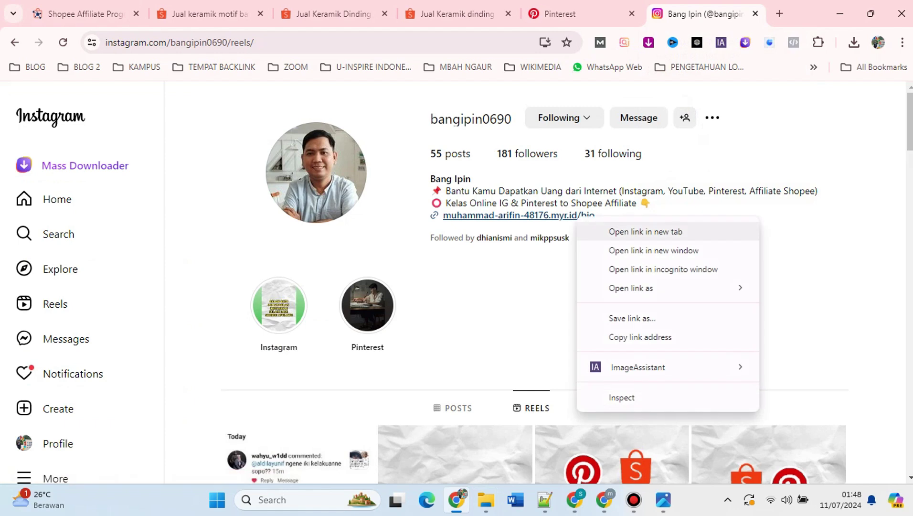
pyautogui.click(645, 231)
pyautogui.click(706, 13)
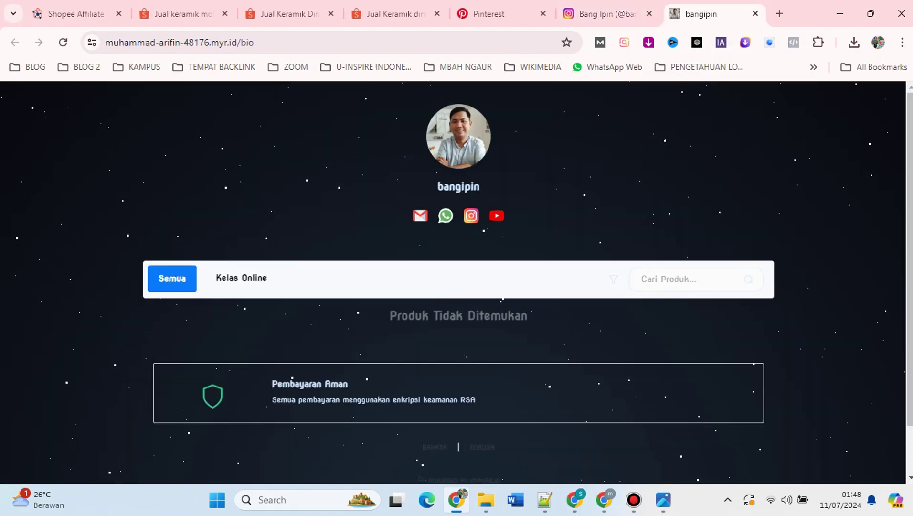
pyautogui.scroll(-4, 459, 282)
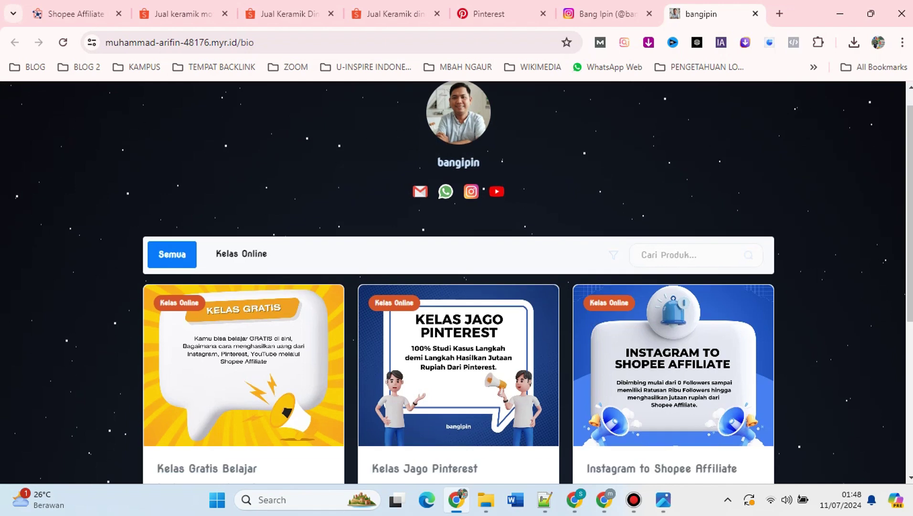
pyautogui.scroll(3, 458, 281)
pyautogui.scroll(-1, 458, 282)
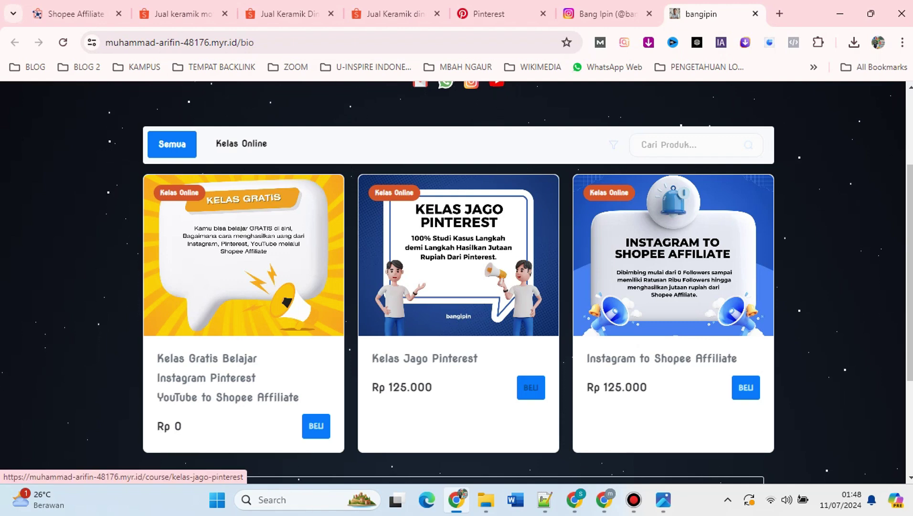
# Open the Kelas Jago Pinterest course page in a new tab, bring up its intro video preview, and close the preview.
pyautogui.rightClick(531, 387)
pyautogui.press('Escape')
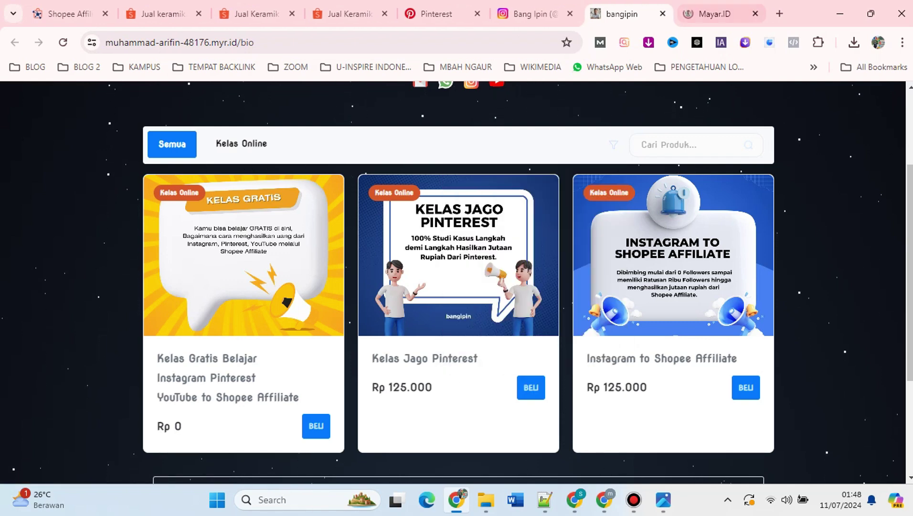
pyautogui.hotkey('ctrl', 'Tab')
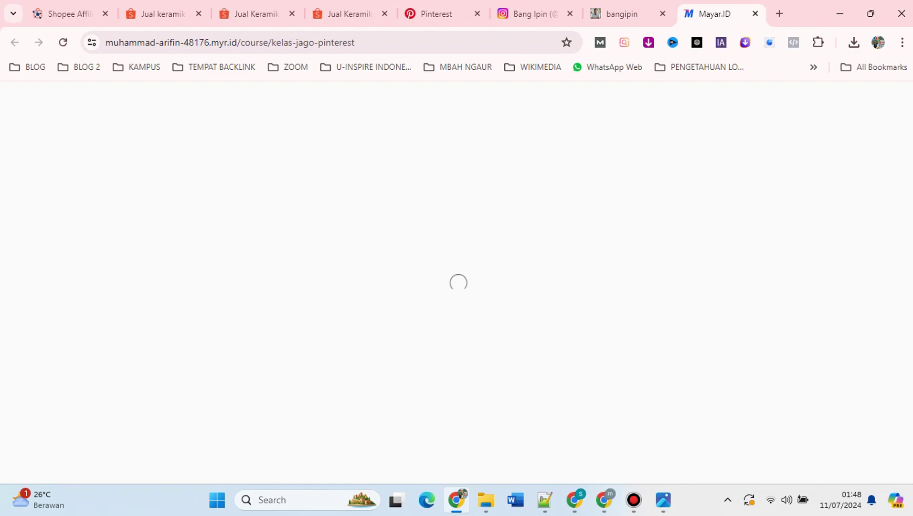
pyautogui.scroll(-8, 453, 282)
pyautogui.scroll(-5, 453, 281)
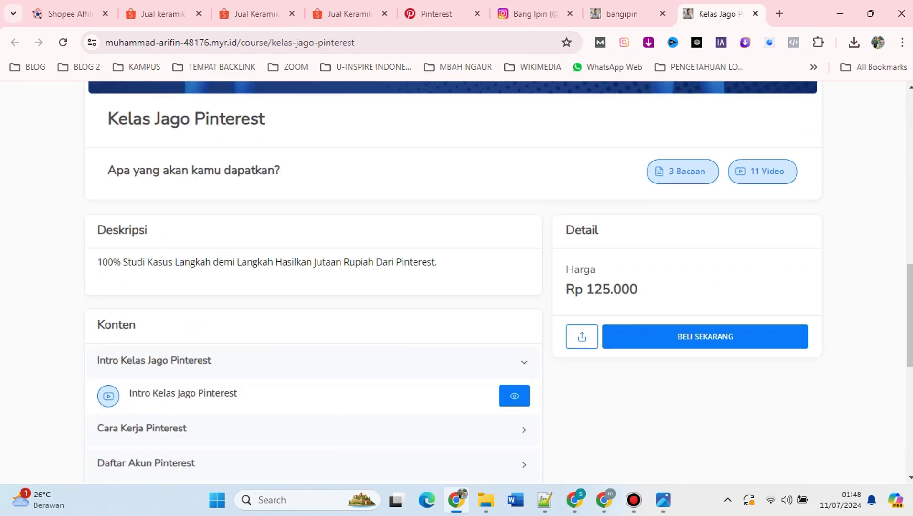
pyautogui.scroll(-3, 454, 282)
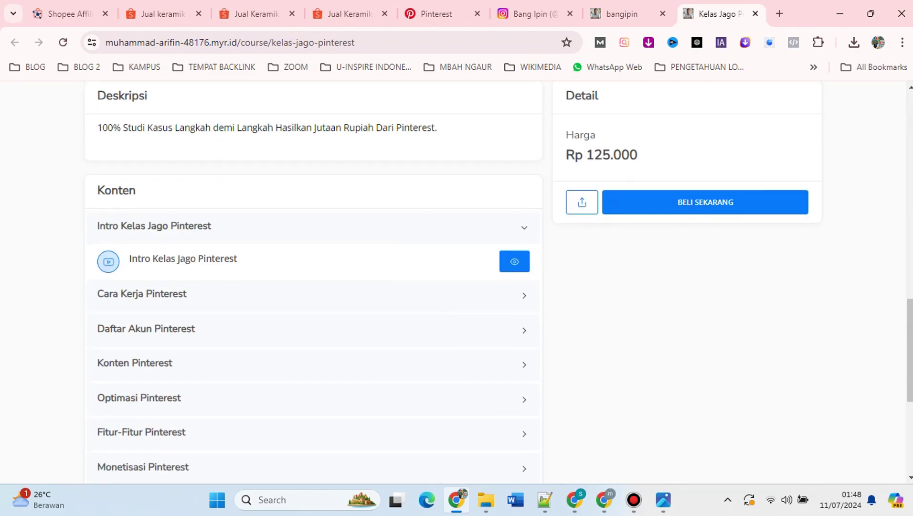
pyautogui.click(515, 261)
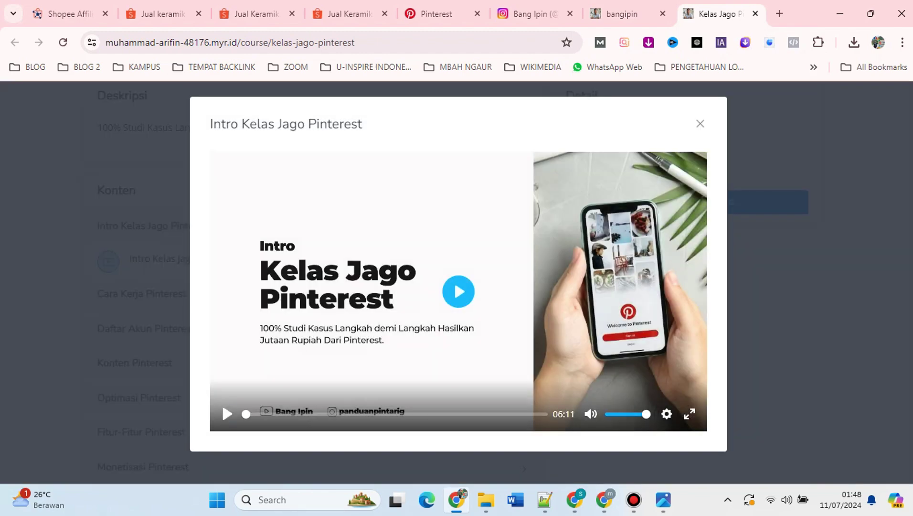
pyautogui.click(700, 124)
# Go through the course's content list, expanding sections including Optimasi Pinterest, Monetisasi Pinterest and STUDI KASUS PINTEREST, and leave all sections collapsed.
pyautogui.scroll(-3, 700, 124)
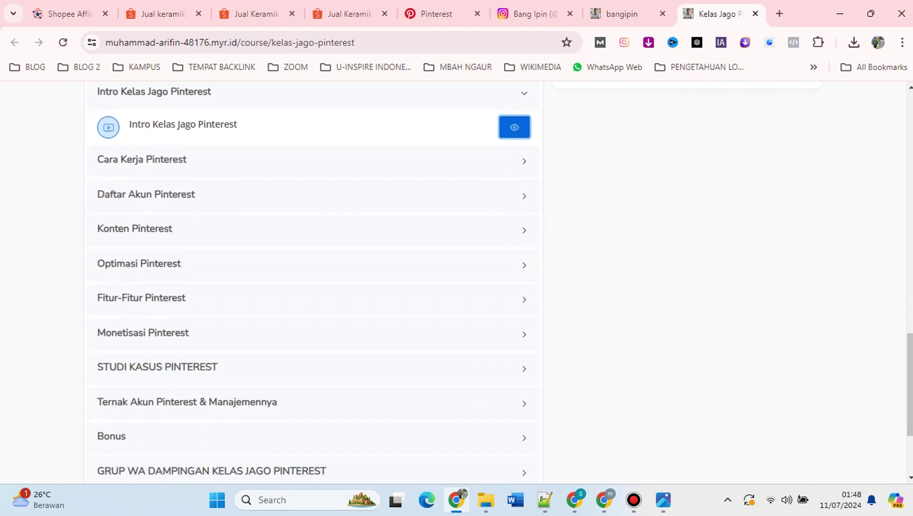
pyautogui.scroll(-2, 313, 282)
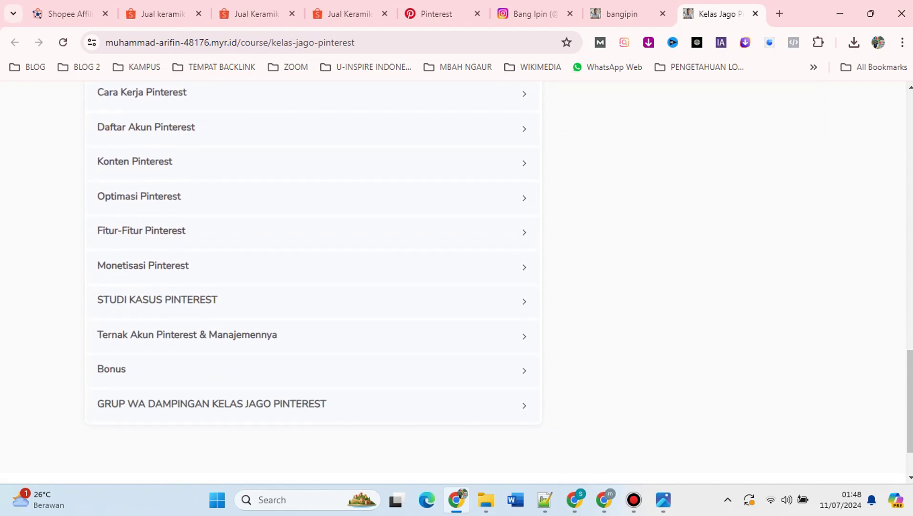
pyautogui.click(306, 127)
pyautogui.click(306, 161)
pyautogui.click(306, 227)
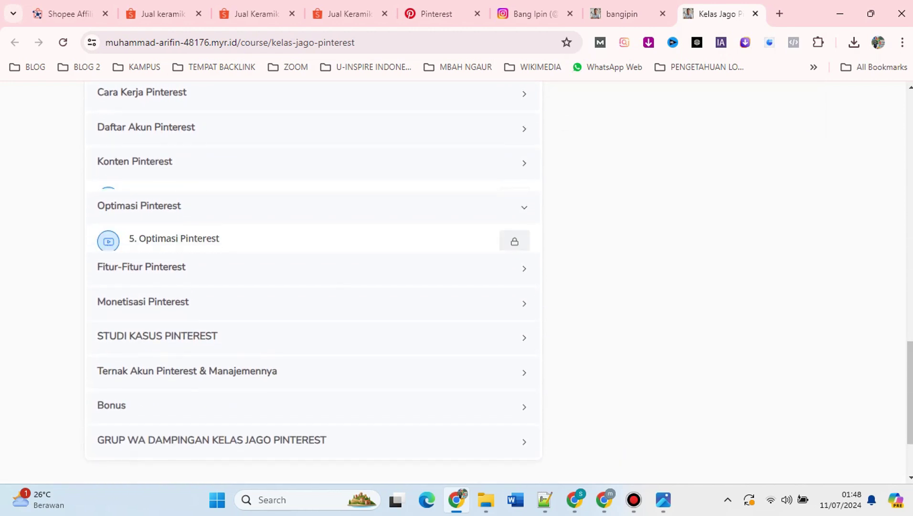
pyautogui.click(306, 266)
pyautogui.click(306, 298)
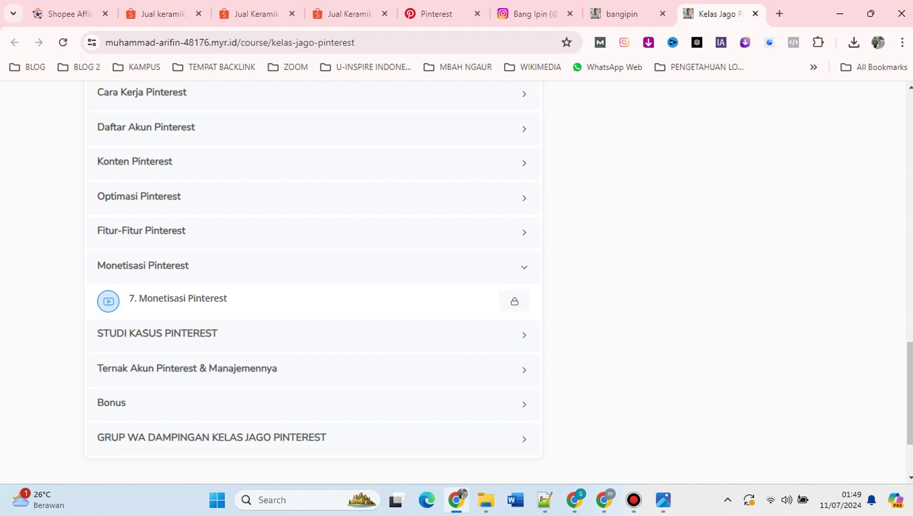
pyautogui.click(306, 333)
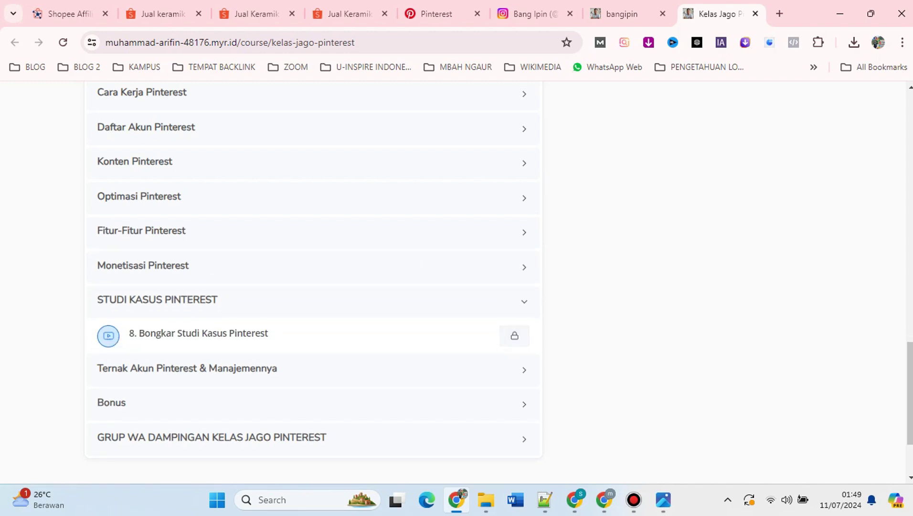
pyautogui.click(305, 299)
pyautogui.scroll(1, 313, 281)
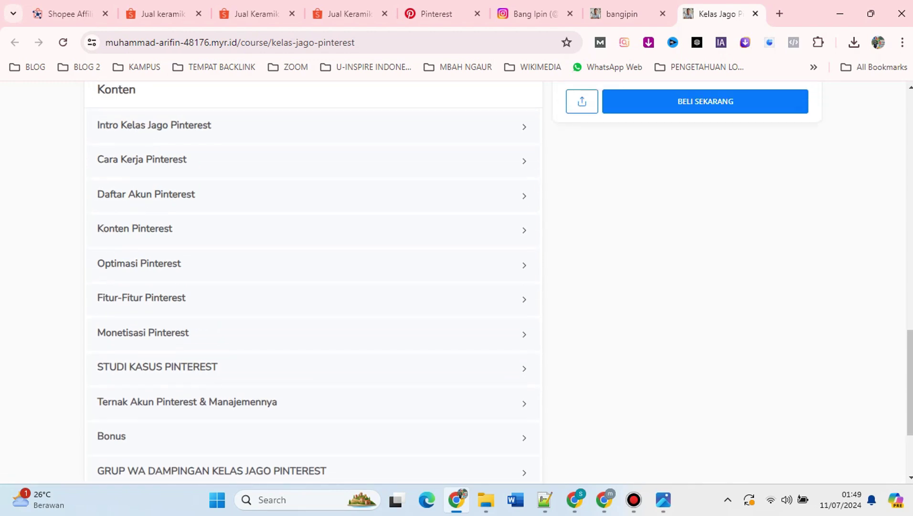
# Capture the content list, box the Monetisasi, STUDI KASUS, Ternak Akun and GRUP WA DAMPINGAN rows in red, and close the capture unsaved.
pyautogui.click(727, 499)
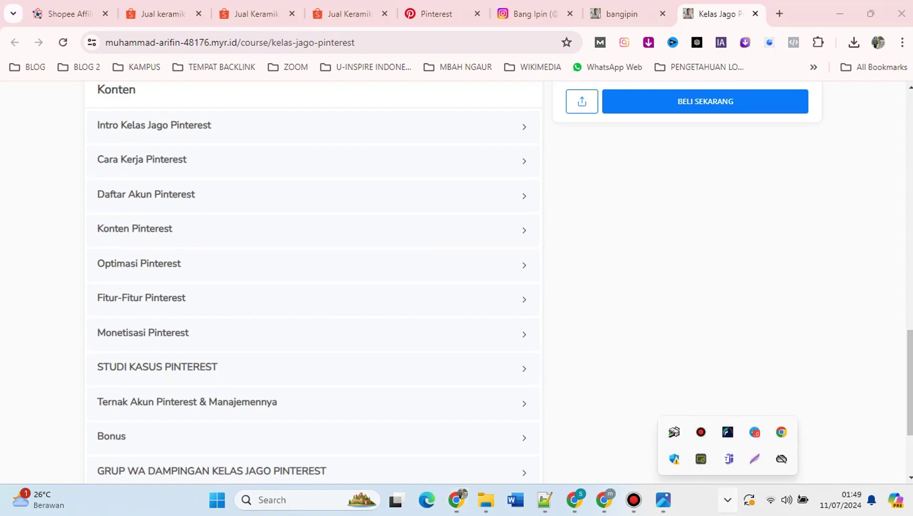
pyautogui.click(754, 459)
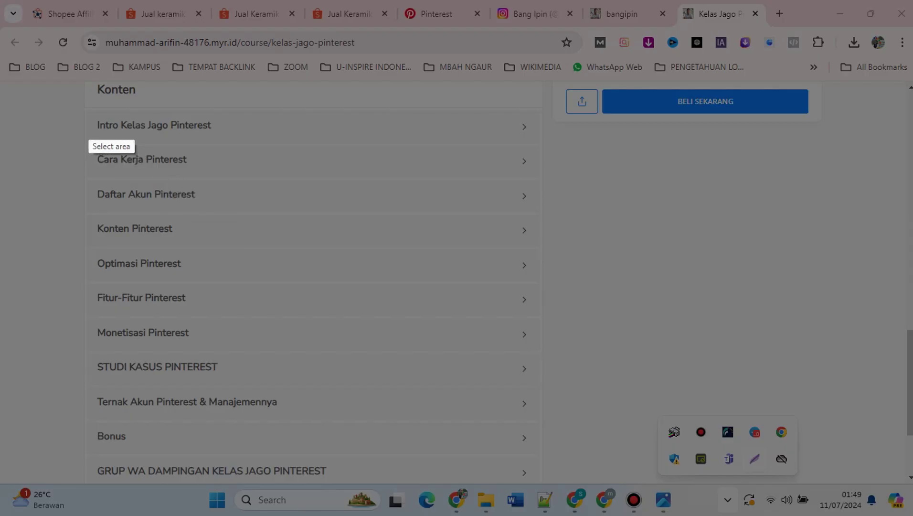
pyautogui.moveTo(70, 98); pyautogui.dragTo(556, 485)
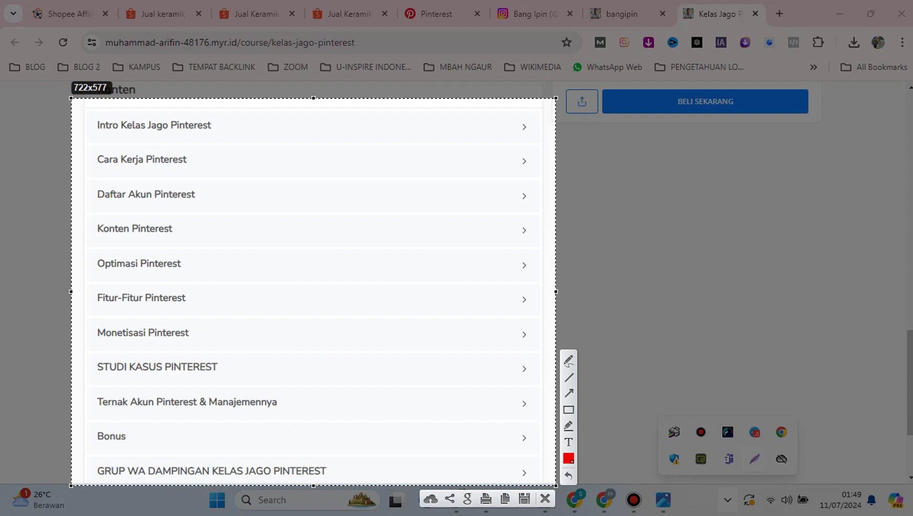
pyautogui.click(568, 410)
pyautogui.moveTo(86, 353); pyautogui.dragTo(539, 383)
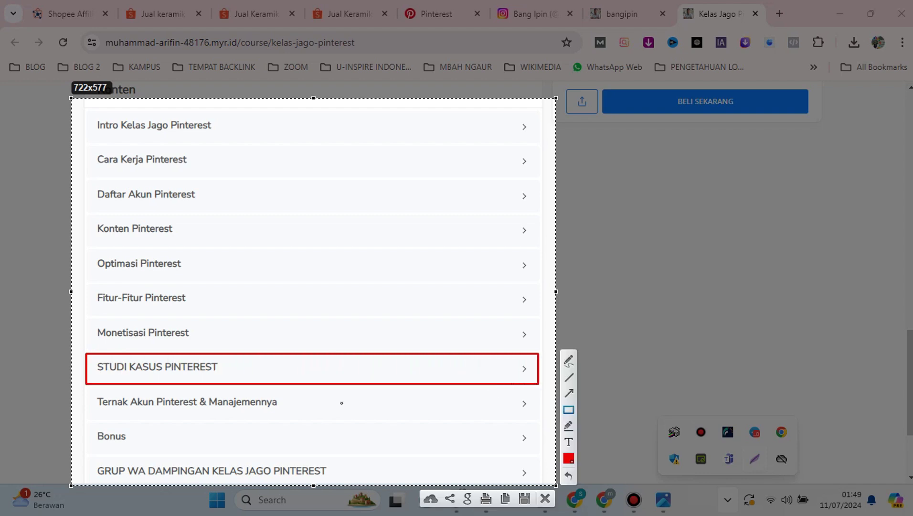
pyautogui.moveTo(86, 388); pyautogui.dragTo(535, 415)
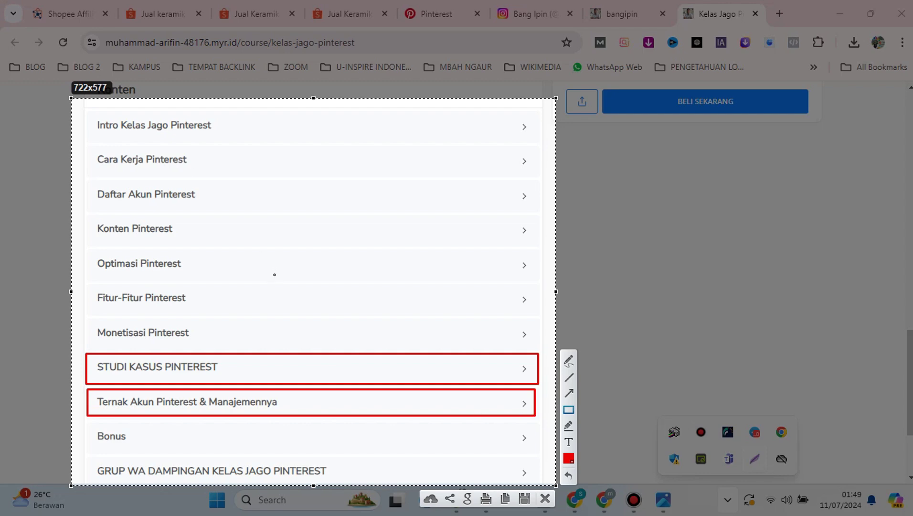
pyautogui.moveTo(88, 320)
pyautogui.mouseDown()
pyautogui.moveTo(153, 349)
pyautogui.moveTo(537, 348)
pyautogui.mouseUp()
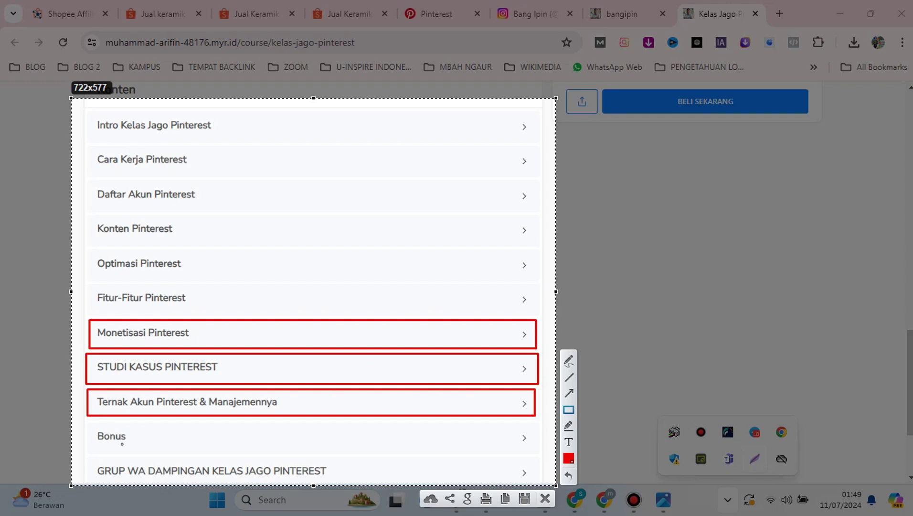
pyautogui.moveTo(90, 454)
pyautogui.mouseDown()
pyautogui.moveTo(196, 481)
pyautogui.moveTo(533, 482)
pyautogui.mouseUp()
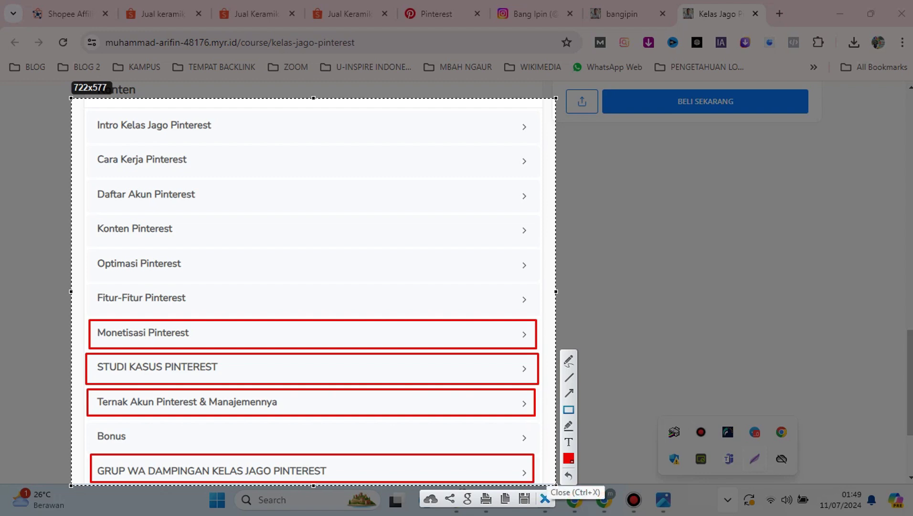
pyautogui.click(544, 498)
# Switch to the class member's testimonial folder in File Explorer, open "Testimoni Pinterest" in Photos, and compare the "TESTIMONI" and "Testimoni Member" analytics images.
pyautogui.moveTo(486, 499)
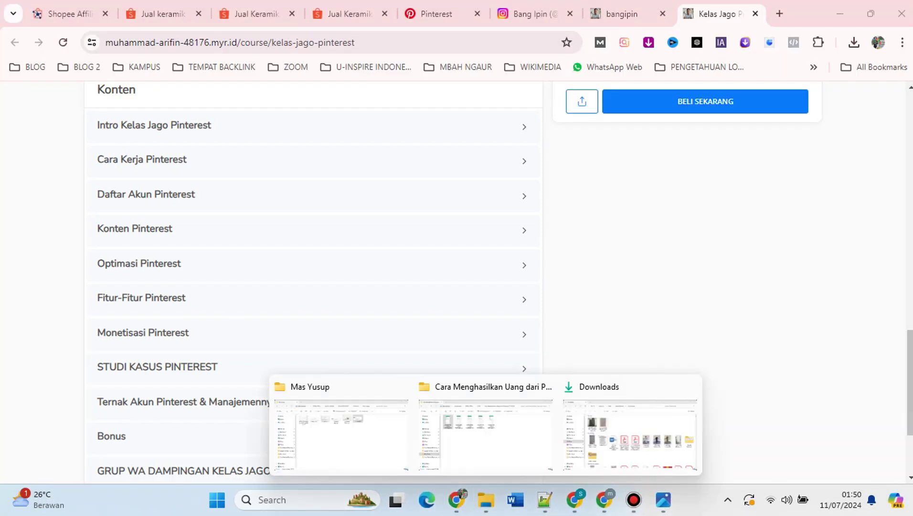
pyautogui.click(341, 429)
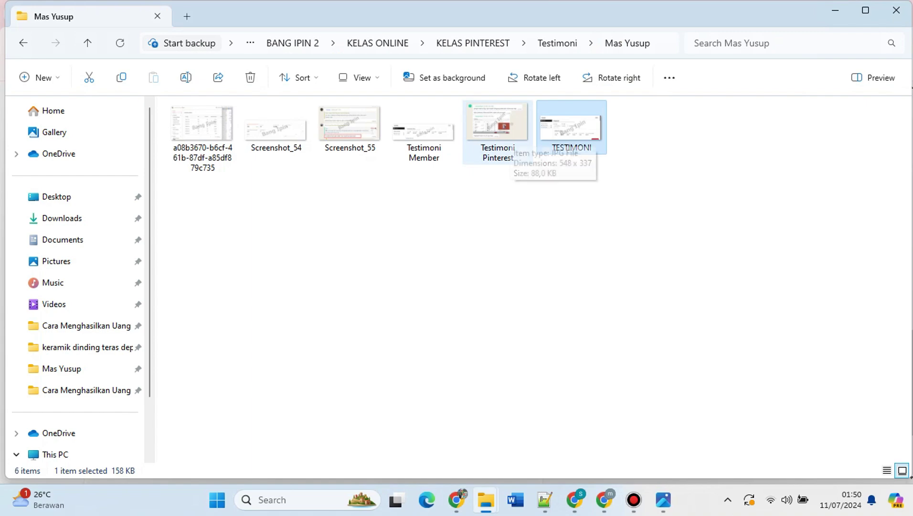
pyautogui.doubleClick(498, 126)
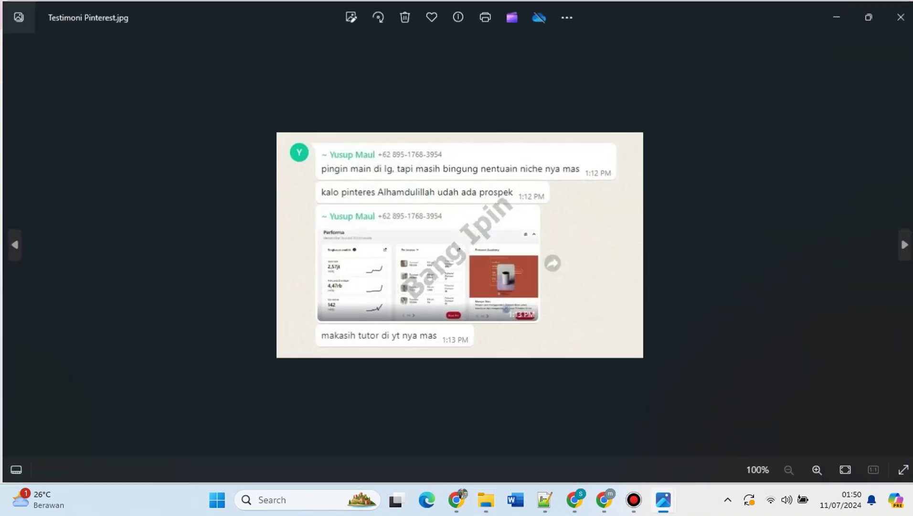
pyautogui.click(646, 105)
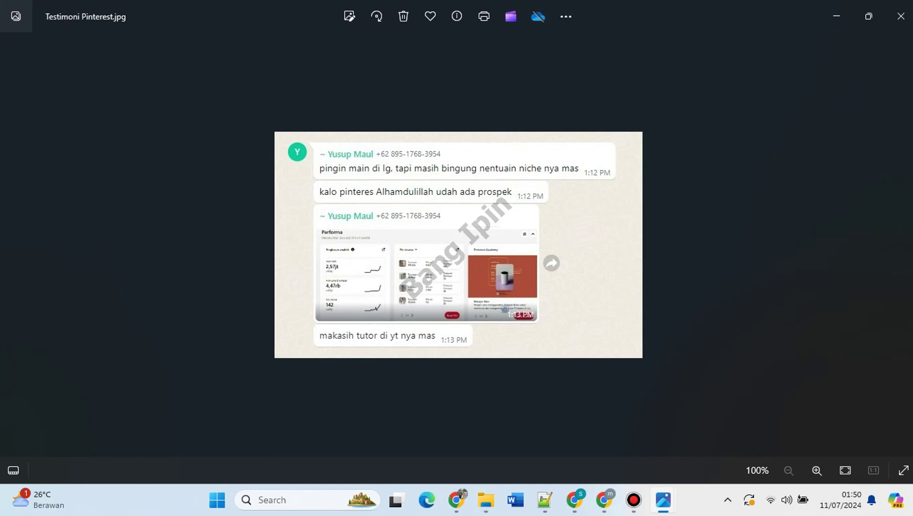
pyautogui.click(904, 244)
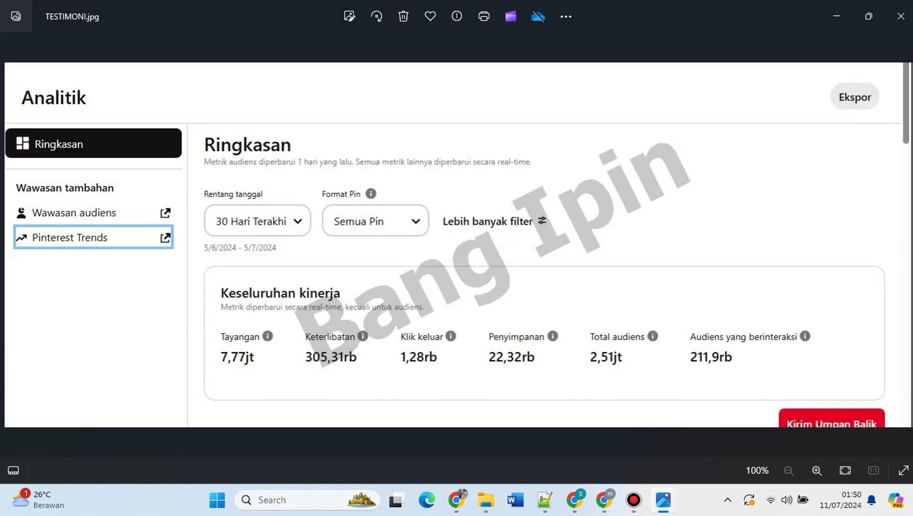
pyautogui.click(12, 244)
pyautogui.click(12, 245)
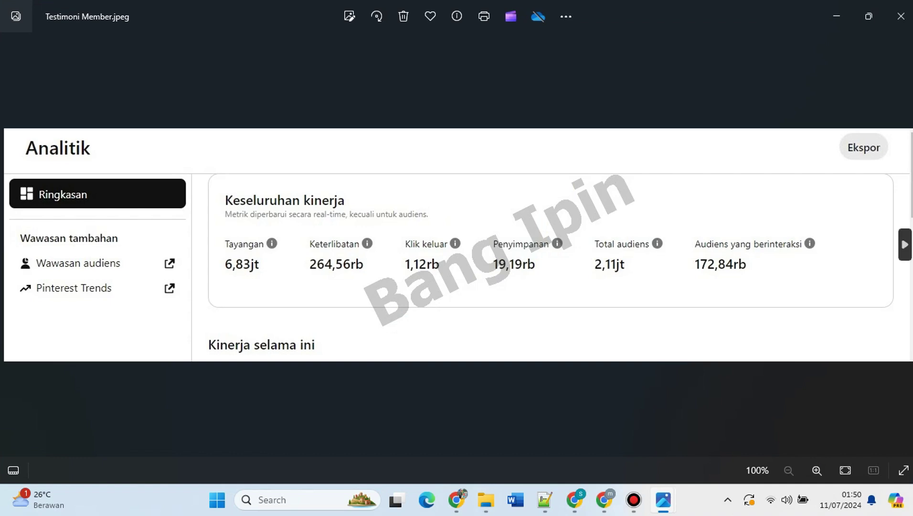
pyautogui.click(904, 245)
pyautogui.click(903, 245)
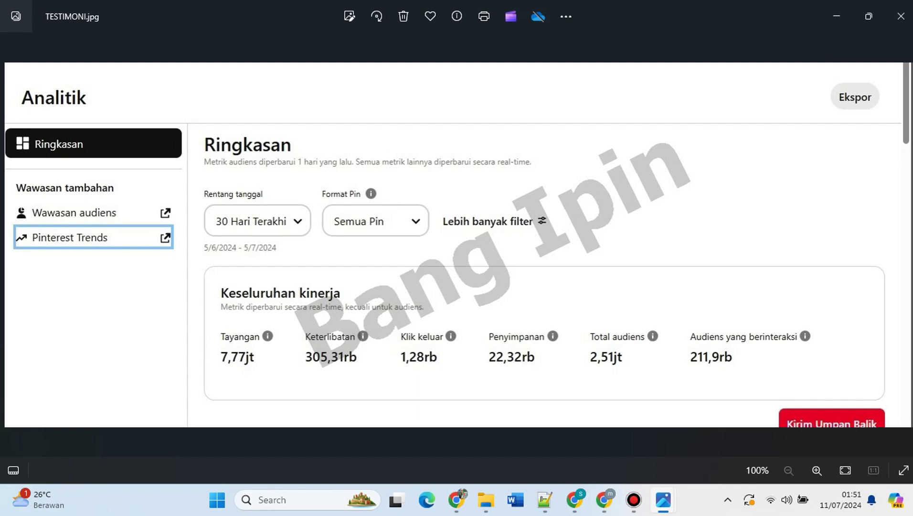
# Browse back through Screenshot_55 and Screenshot_54 to the image of the Shopee Affiliate "Performa Harian" table.
pyautogui.click(12, 245)
pyautogui.click(12, 245)
pyautogui.click(12, 244)
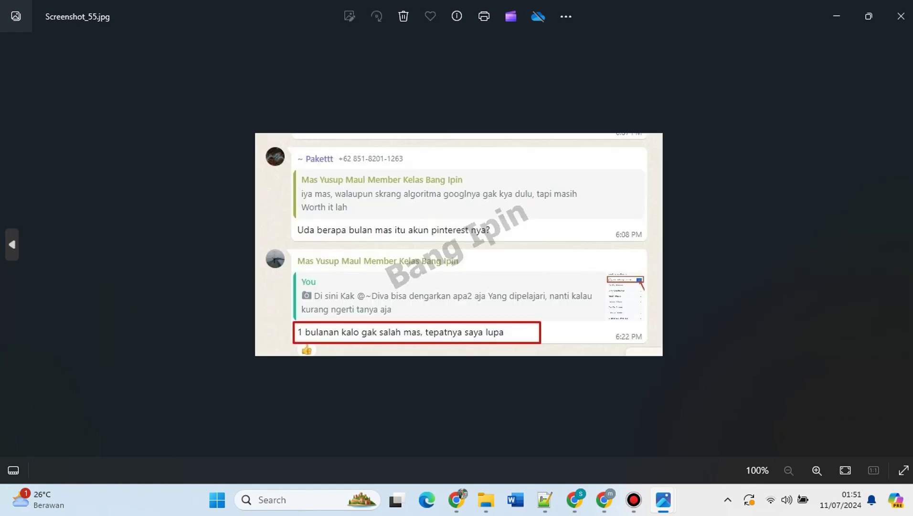
pyautogui.click(12, 244)
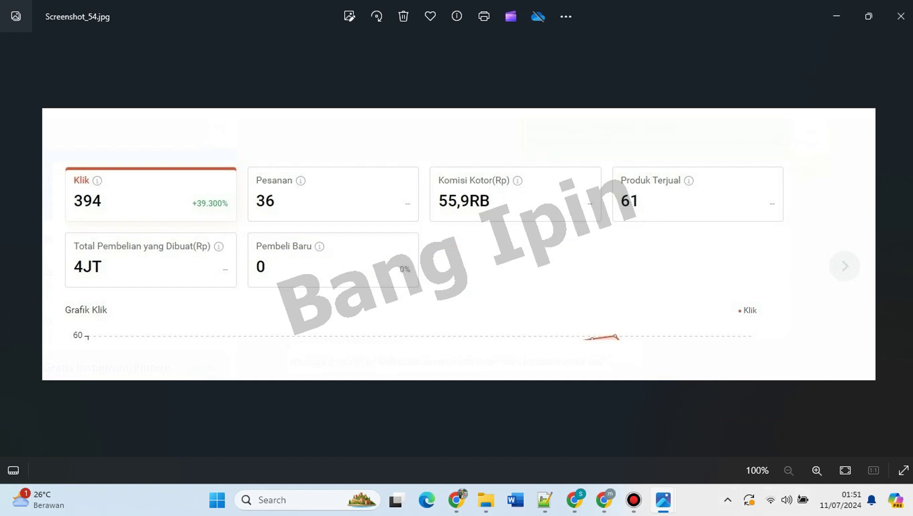
pyautogui.click(11, 244)
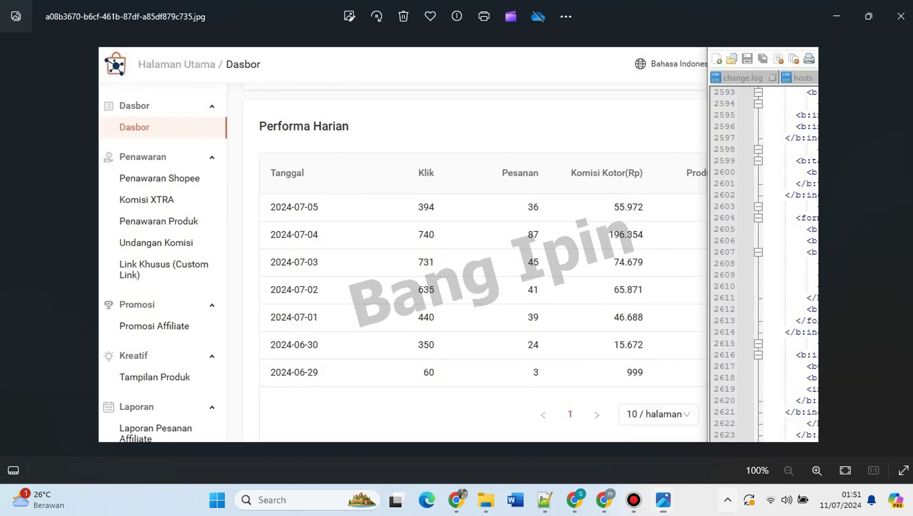
# Capture the Performa Harian image and box the Tanggal, Klik and Komisi Kotor(Rp) values in red.
pyautogui.click(727, 499)
pyautogui.click(754, 458)
pyautogui.moveTo(39, 33); pyautogui.dragTo(908, 449)
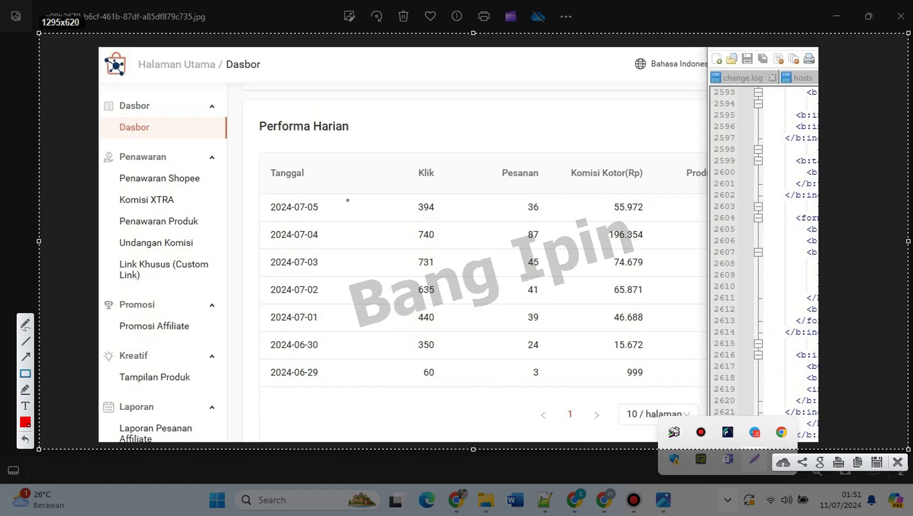
pyautogui.moveTo(258, 199)
pyautogui.mouseDown()
pyautogui.moveTo(328, 221)
pyautogui.moveTo(343, 395)
pyautogui.moveTo(349, 385)
pyautogui.mouseUp()
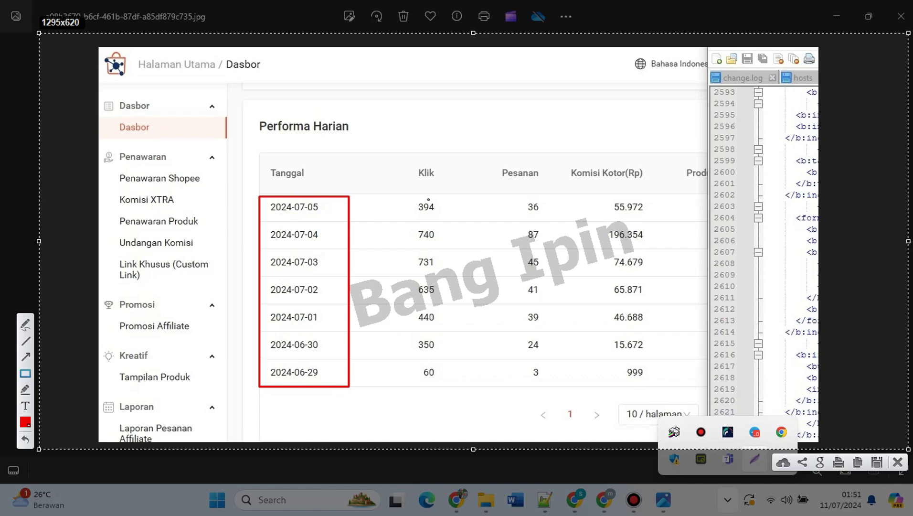
pyautogui.moveTo(391, 191)
pyautogui.mouseDown()
pyautogui.moveTo(443, 210)
pyautogui.moveTo(462, 390)
pyautogui.mouseUp()
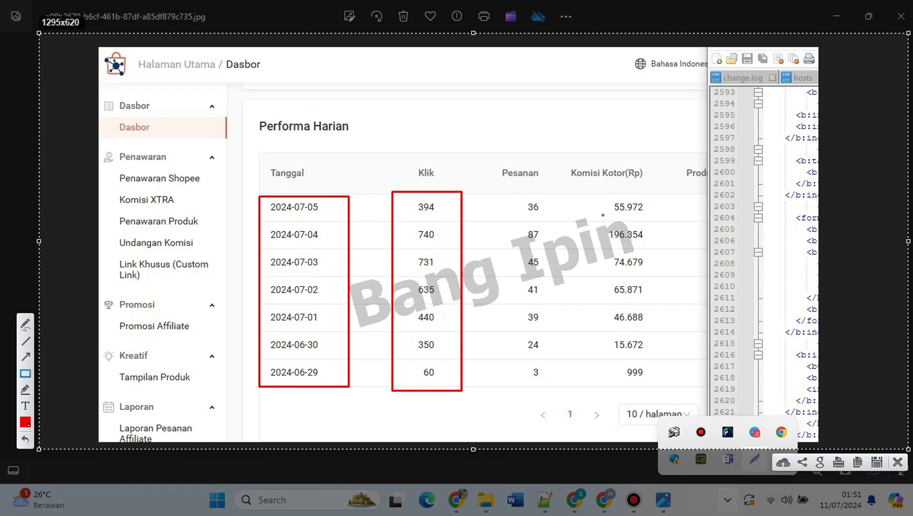
pyautogui.moveTo(583, 193)
pyautogui.mouseDown()
pyautogui.moveTo(678, 282)
pyautogui.moveTo(660, 399)
pyautogui.moveTo(662, 385)
pyautogui.mouseUp()
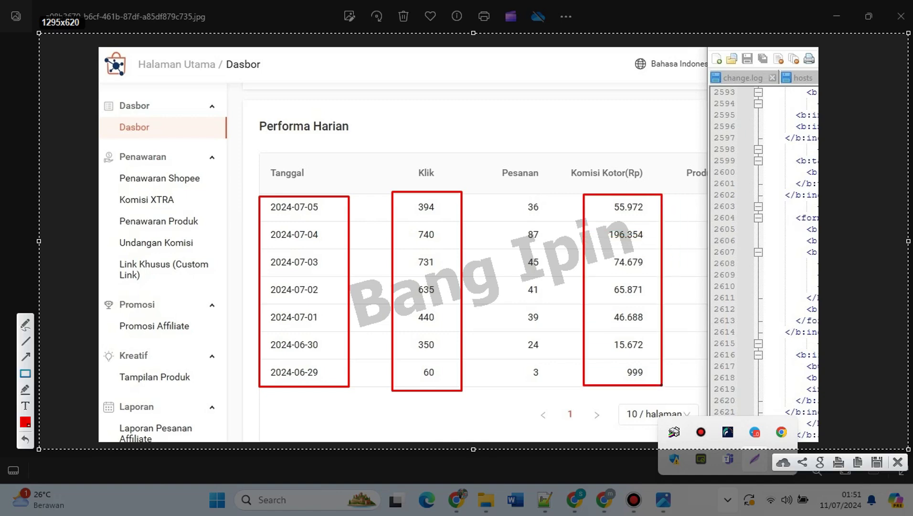